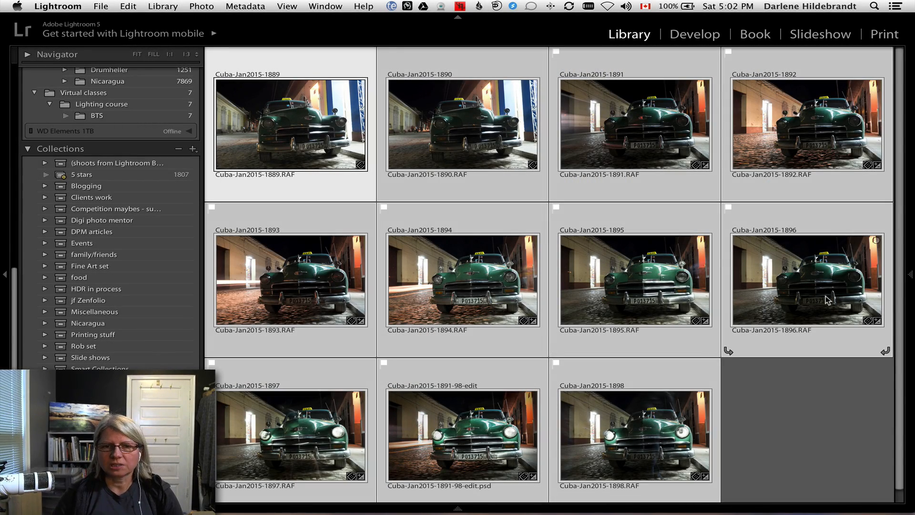
Examine the series of taxi photos one by one at full size, starting from Cuba-Jan2015-1889, and return to the thumbnail grid.
click(774, 399)
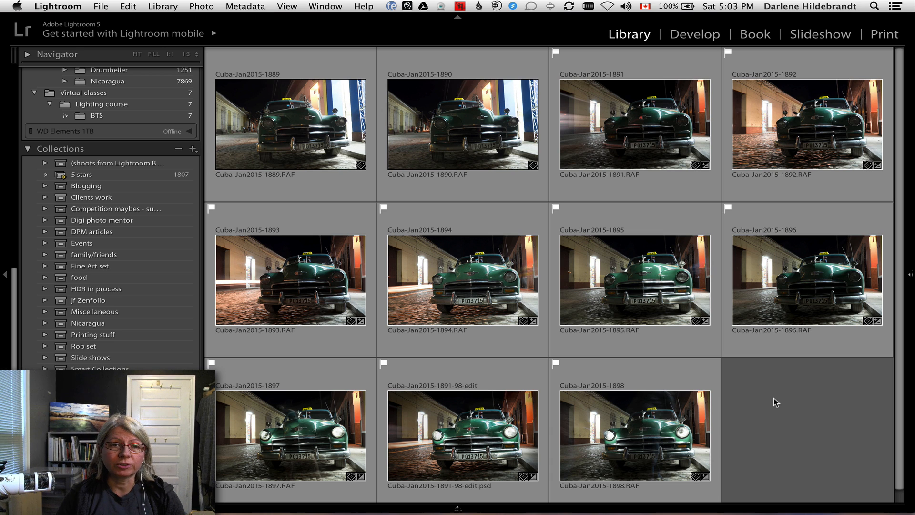
double_click(322, 139)
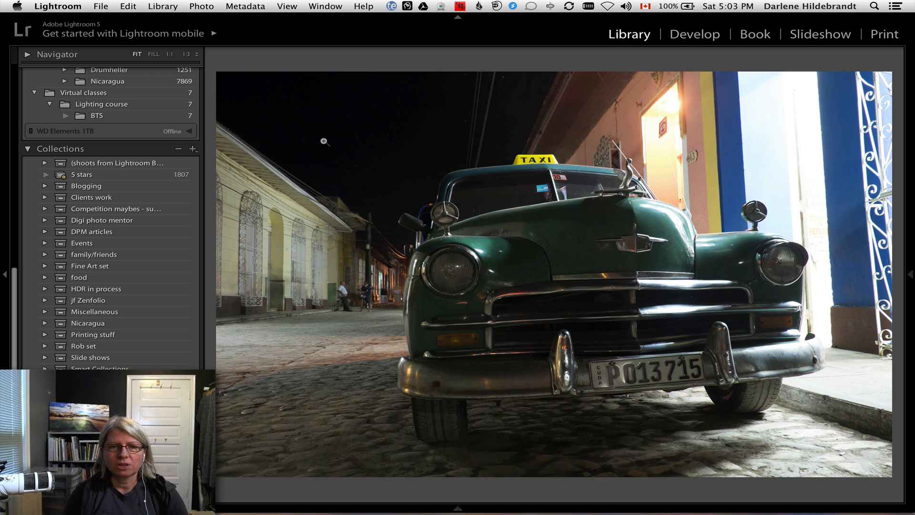
key(Right)
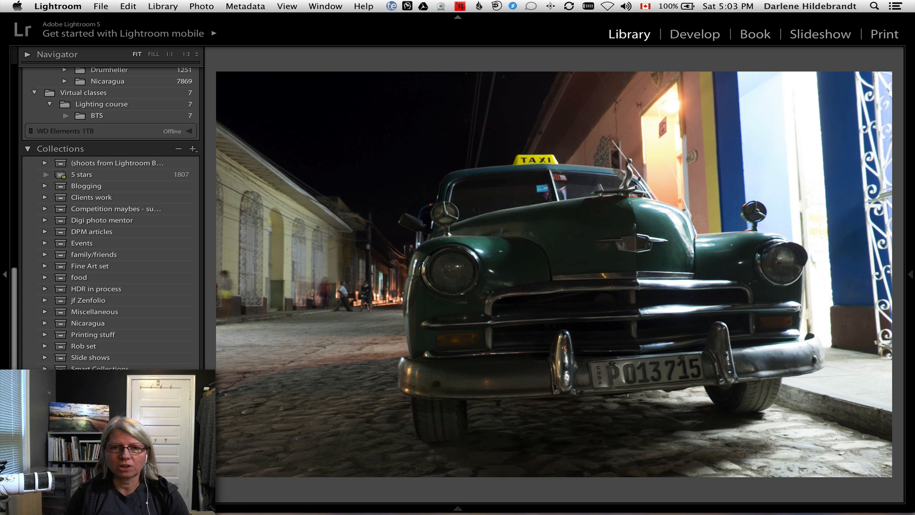
key(Right)
key(Right)
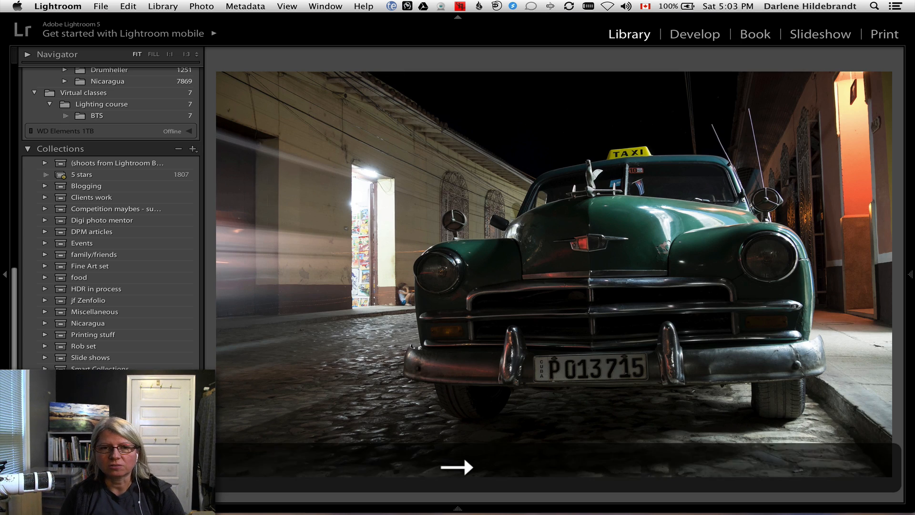
key(Right)
key(Right)
key(Right)
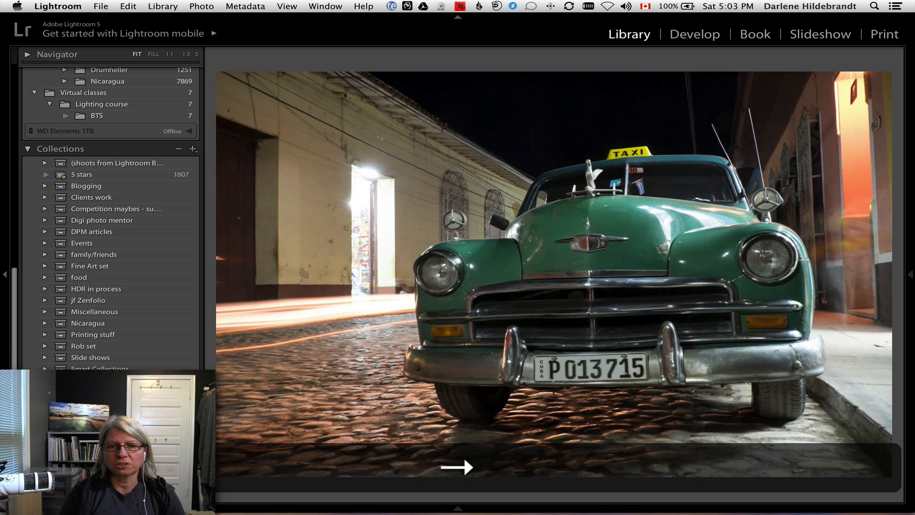
key(Right)
key(Right)
key(Right)
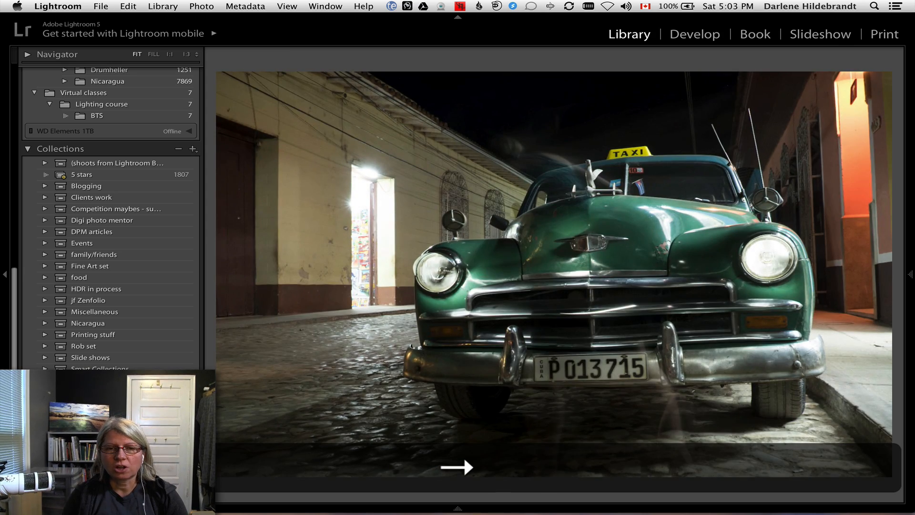
key(Right)
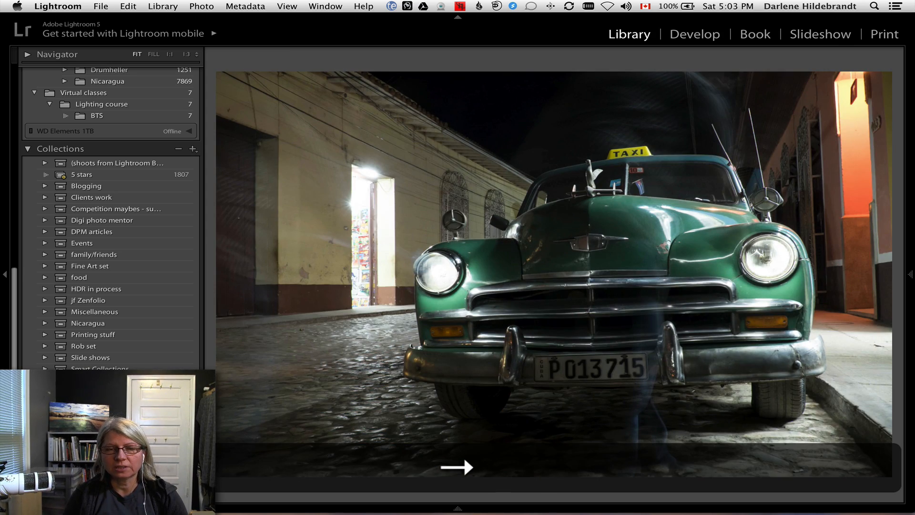
key(Left)
key(Left)
key(Left)
key(Left)
key(Left)
key(g)
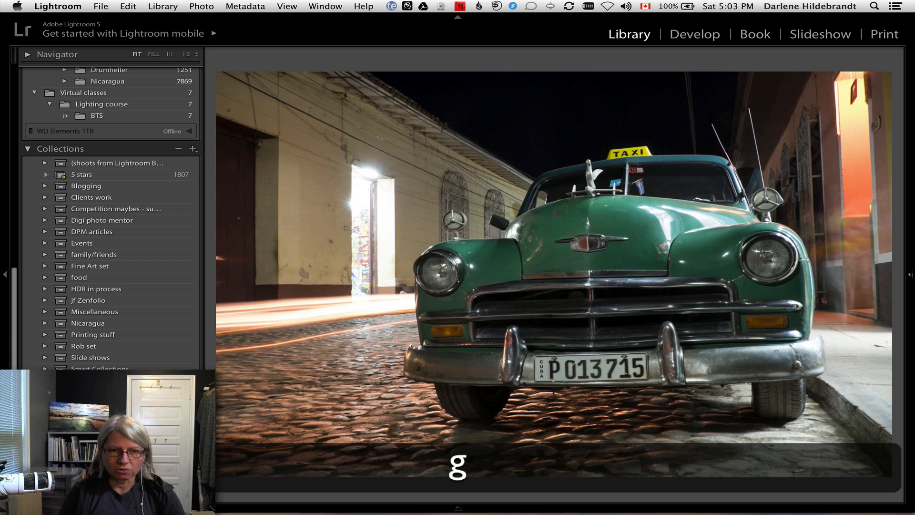
Remove the photos Cuba-Jan2015-1889.RAF and Cuba-Jan2015-1890.RAF from the collection.
click(417, 104)
shift+click(333, 126)
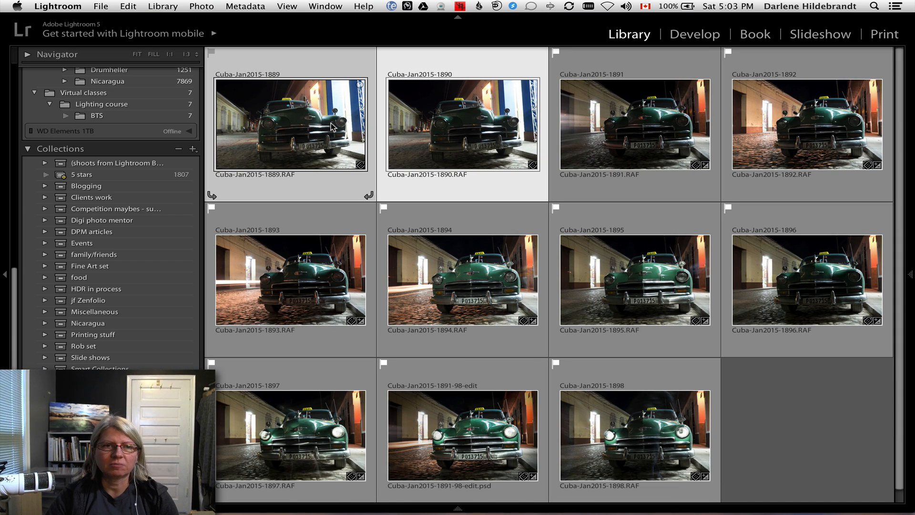
key(BackSpace)
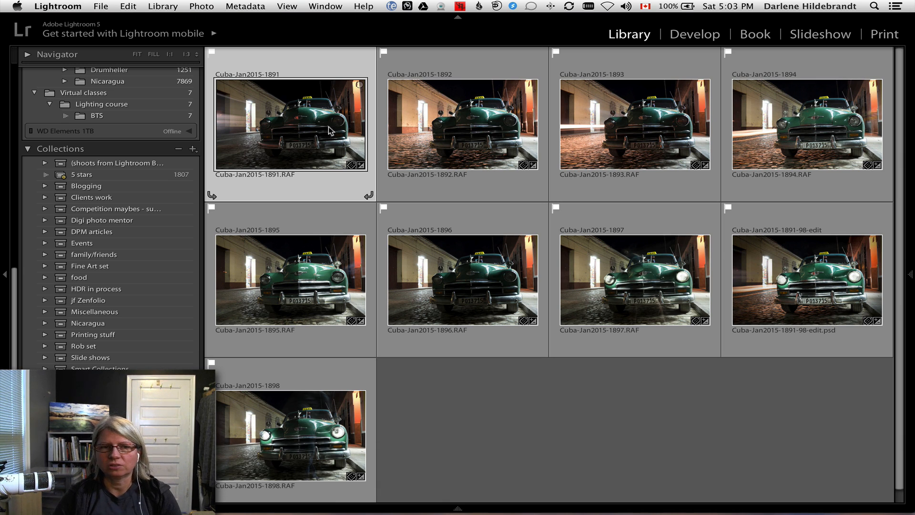
click(816, 303)
double_click(815, 301)
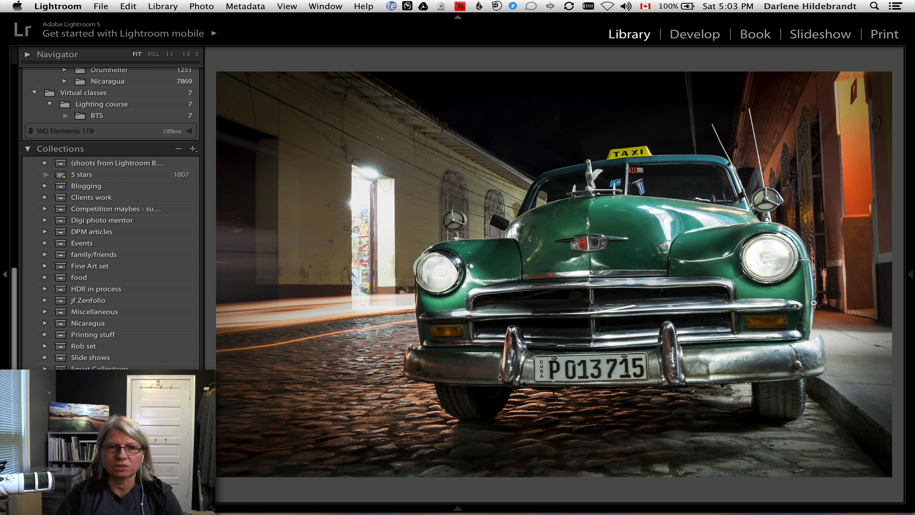
key(g)
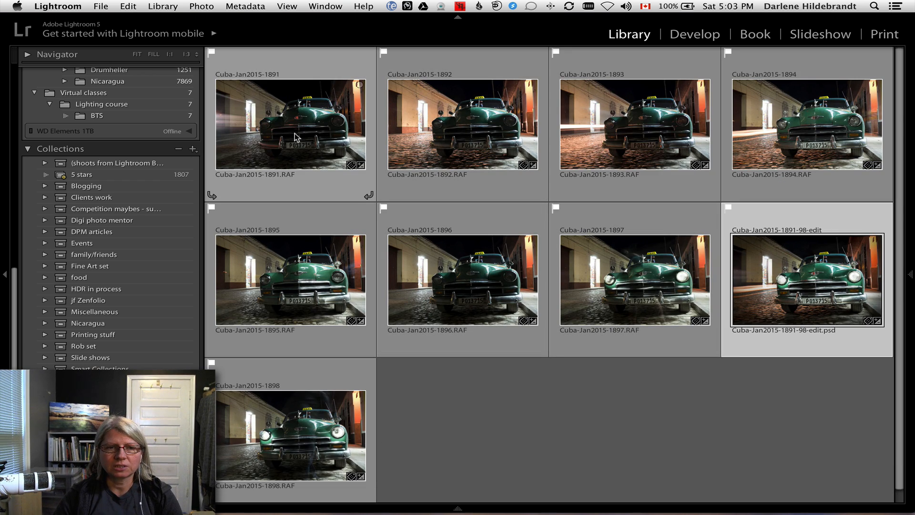
click(295, 137)
shift+click(269, 420)
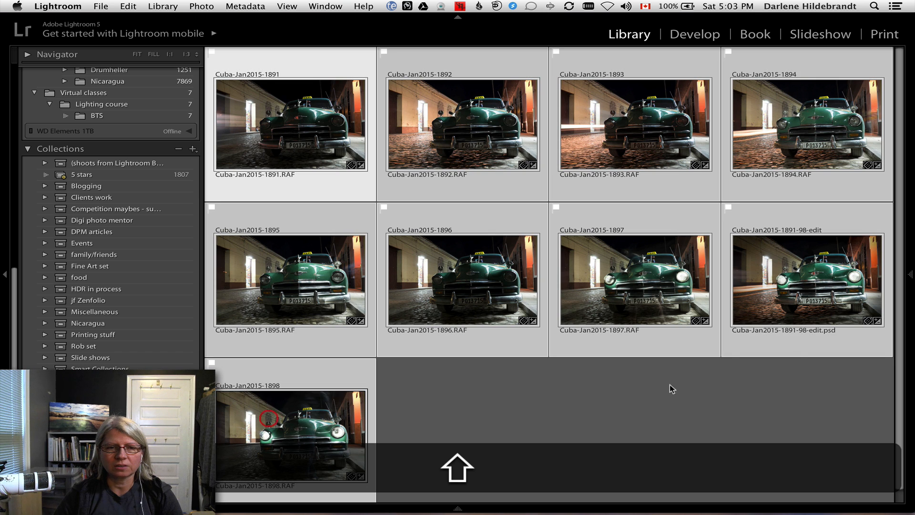
super+click(781, 281)
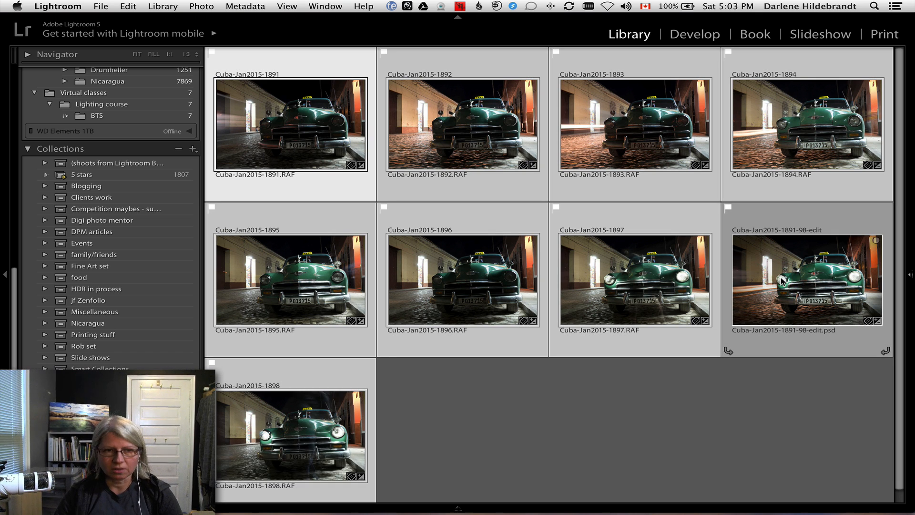
Examine each selected raw exposure at full size for its lighting on the street, car body and headlights.
key(e)
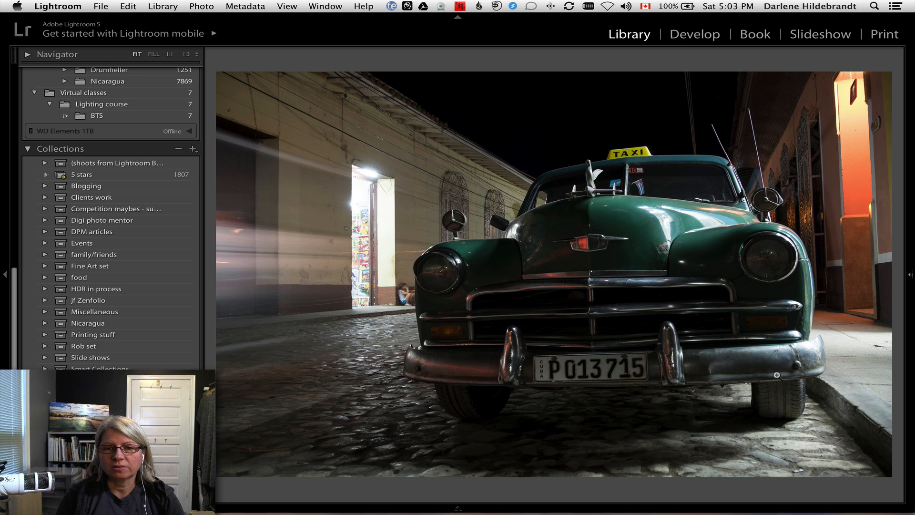
key(Right)
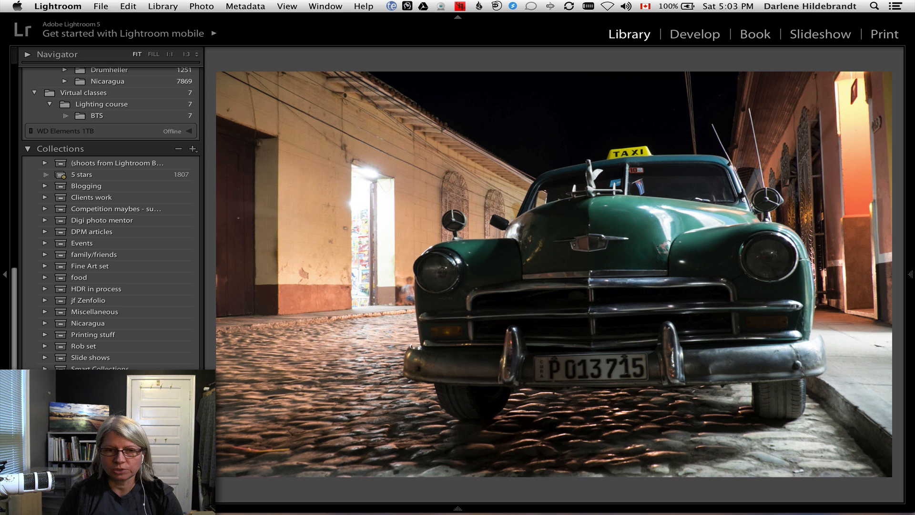
key(Right)
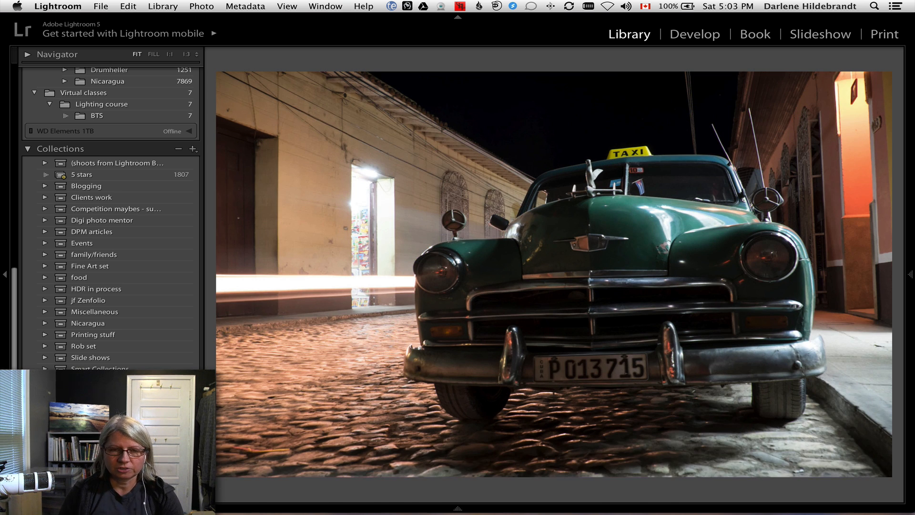
key(Right)
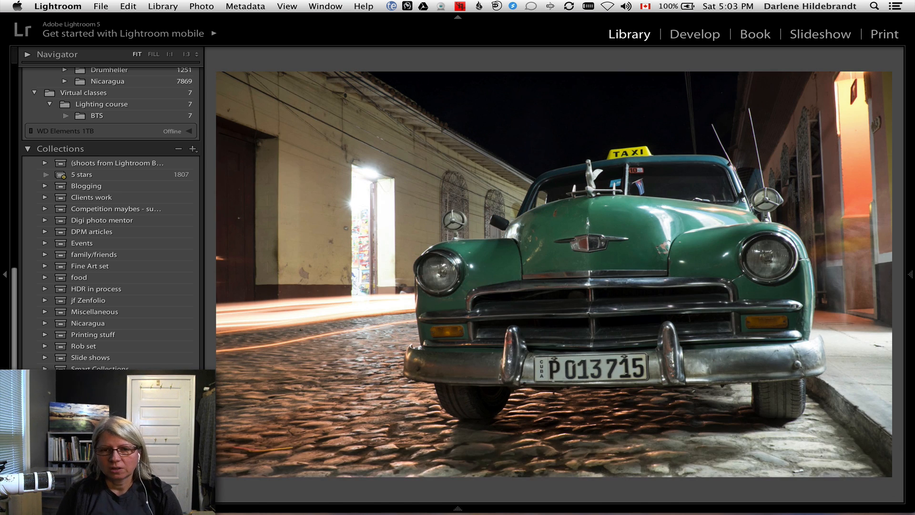
key(Right)
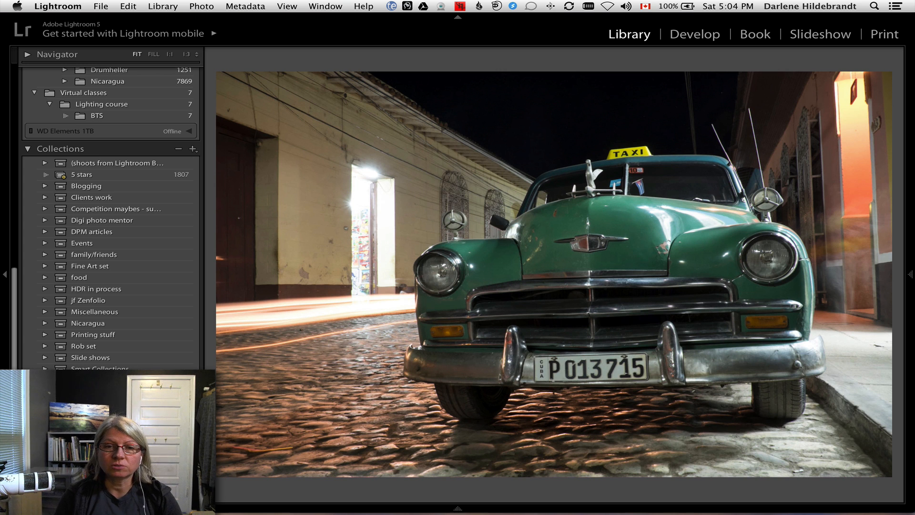
key(Right)
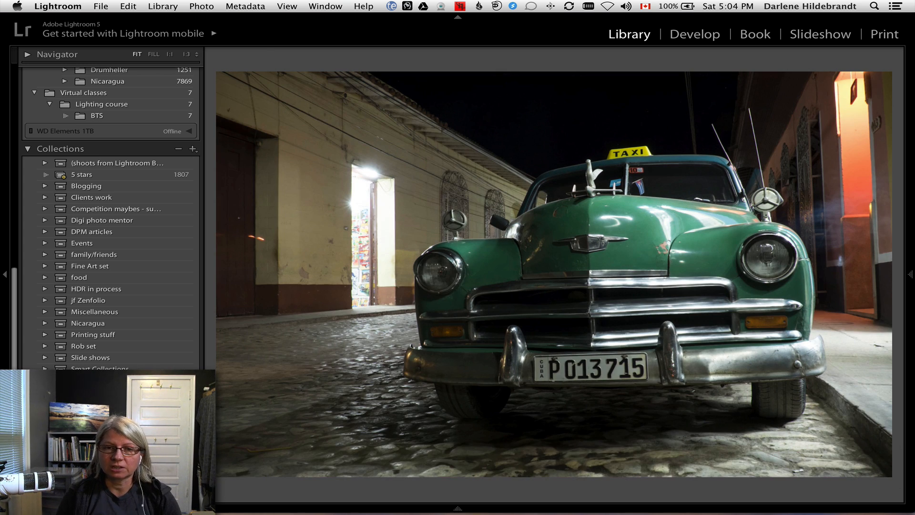
key(Right)
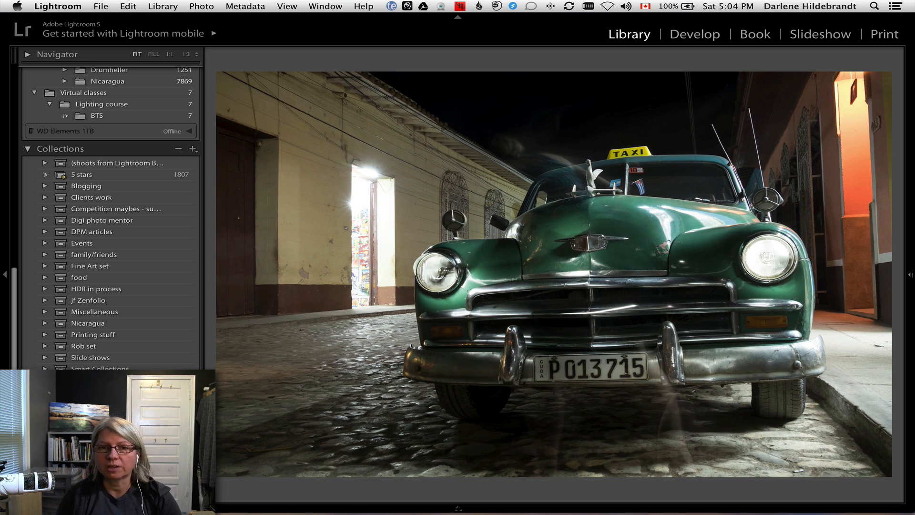
key(Right)
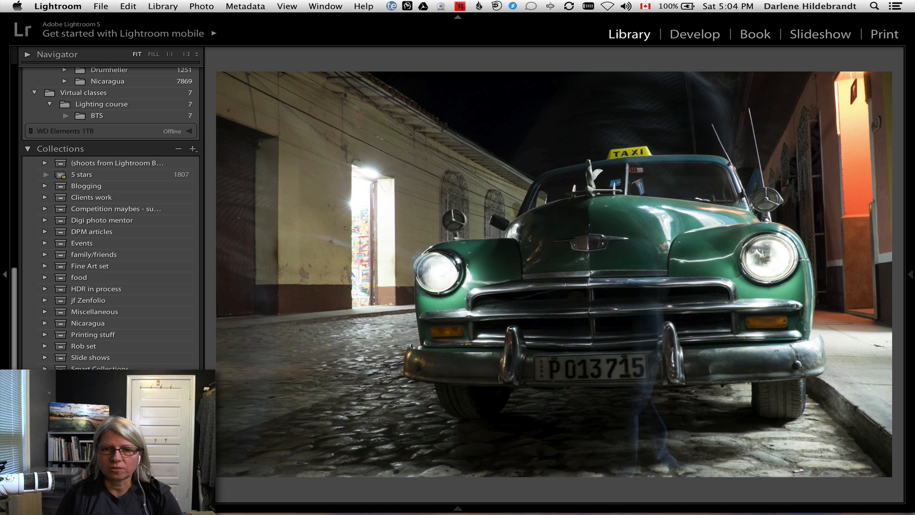
key(Right)
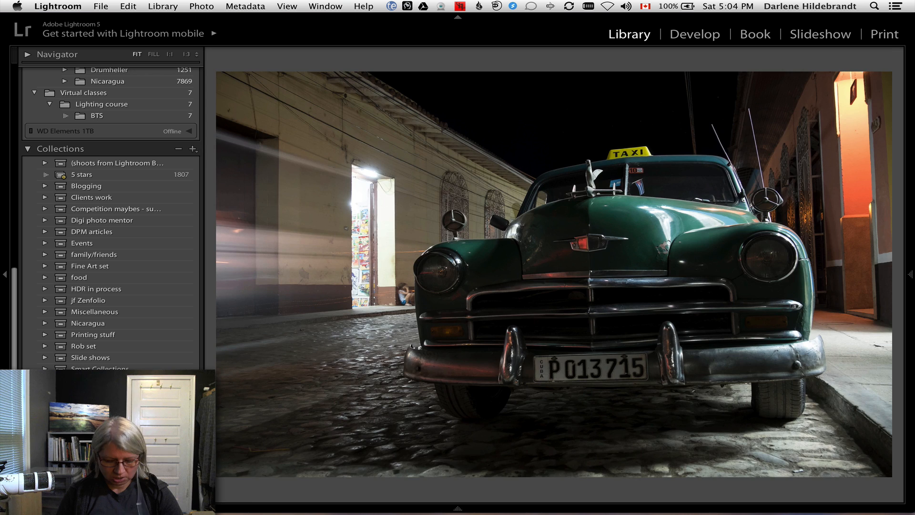
key(g)
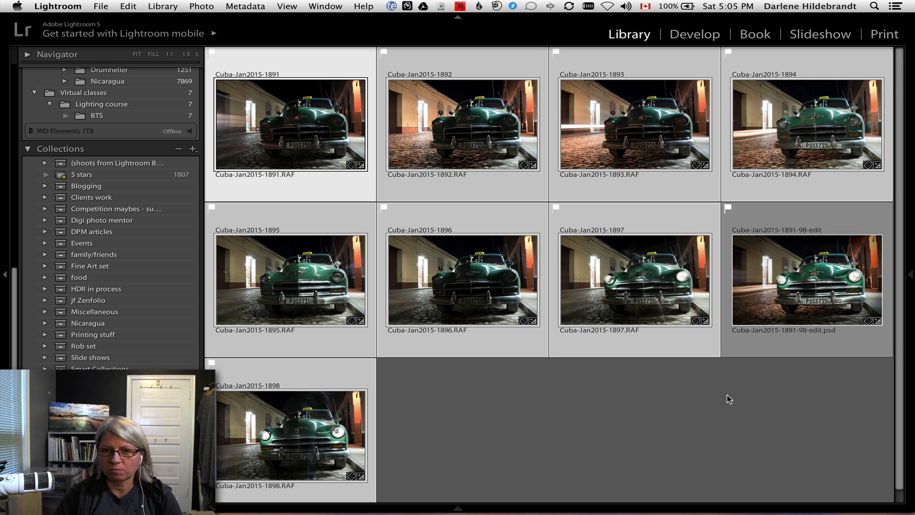
Open the selected raw photos together as layers of one document in Photoshop.
right_click(286, 121)
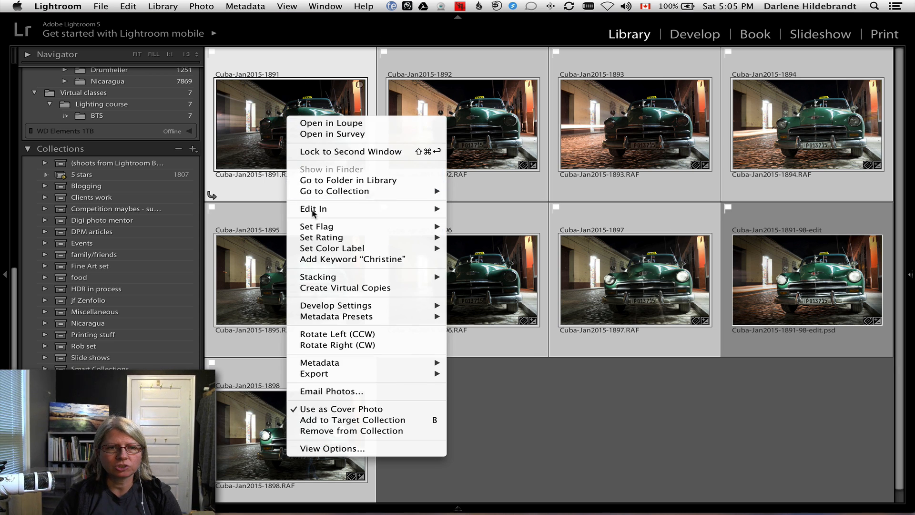
mouse_move(341, 214)
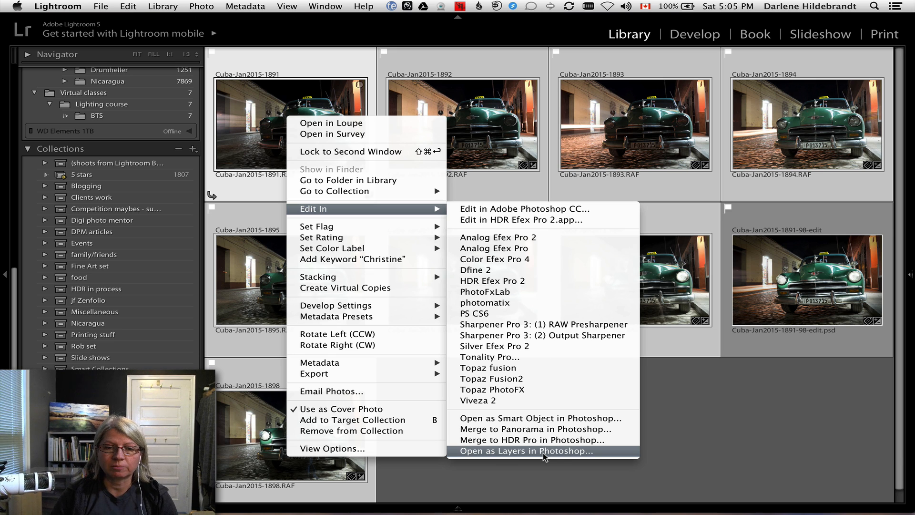
click(566, 450)
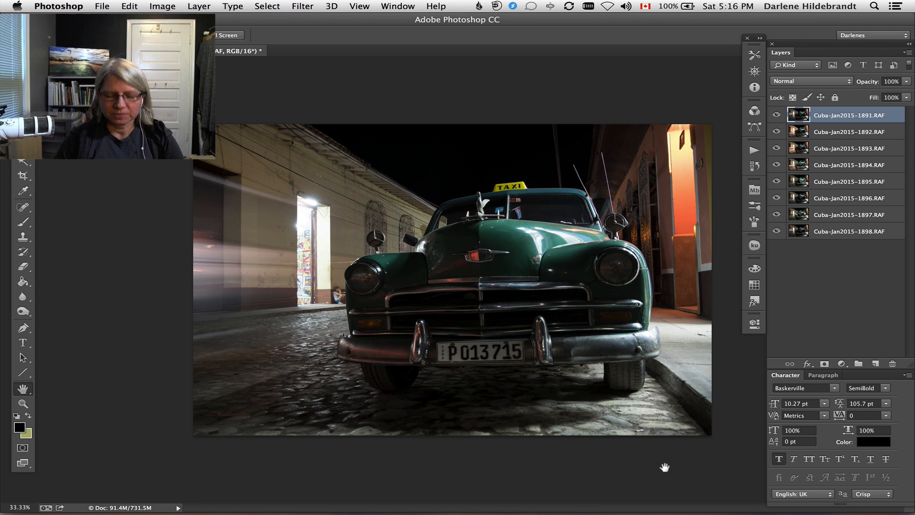
Switch to full-screen mode and hide every layer except Cuba-Jan2015-1898.RAF.
key(super+0)
key(super+space)
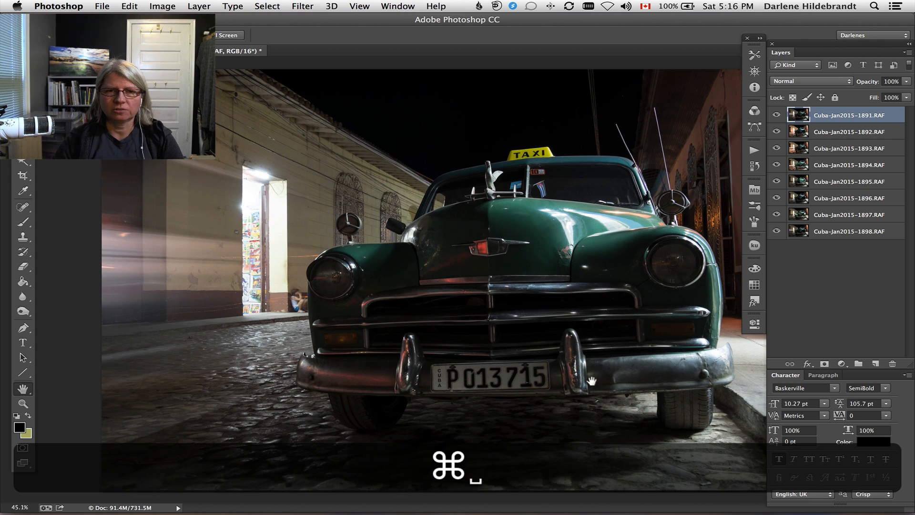
click(559, 376)
key(f)
drag(558, 375, 468, 357)
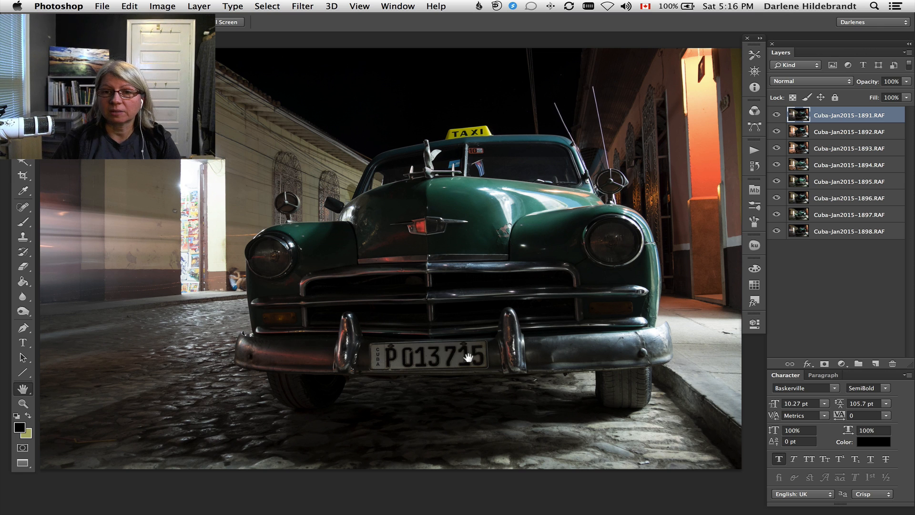
alt+click(776, 229)
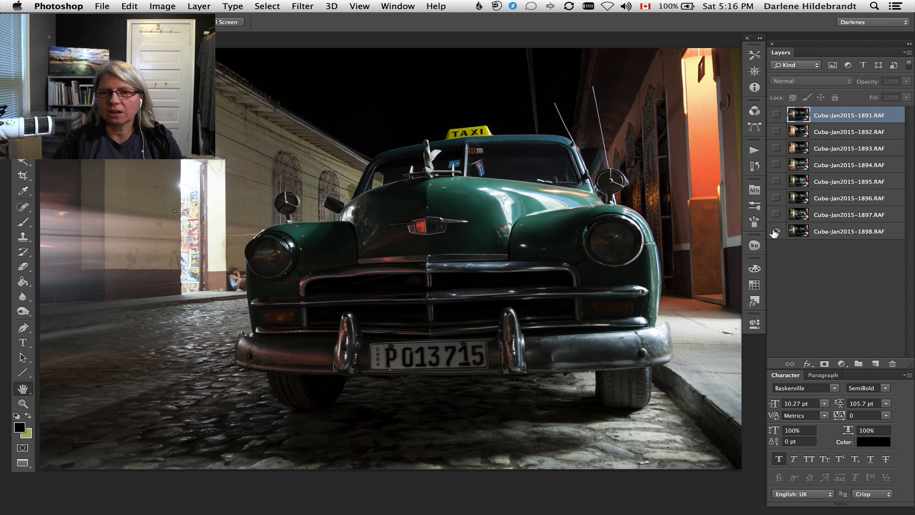
key(alt)
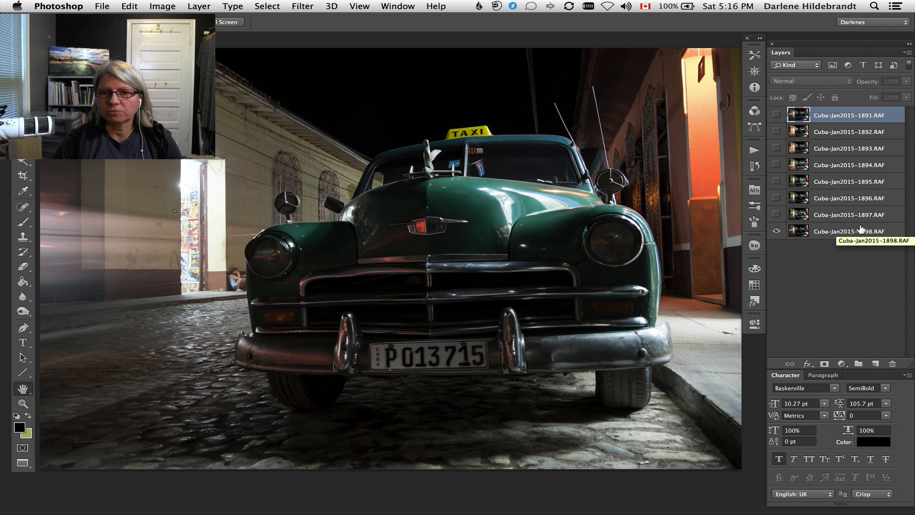
Show the hidden layers one at a time, from Cuba-Jan2015-1897.RAF up to Cuba-Jan2015-1891.RAF, to examine the lighting in each.
click(776, 214)
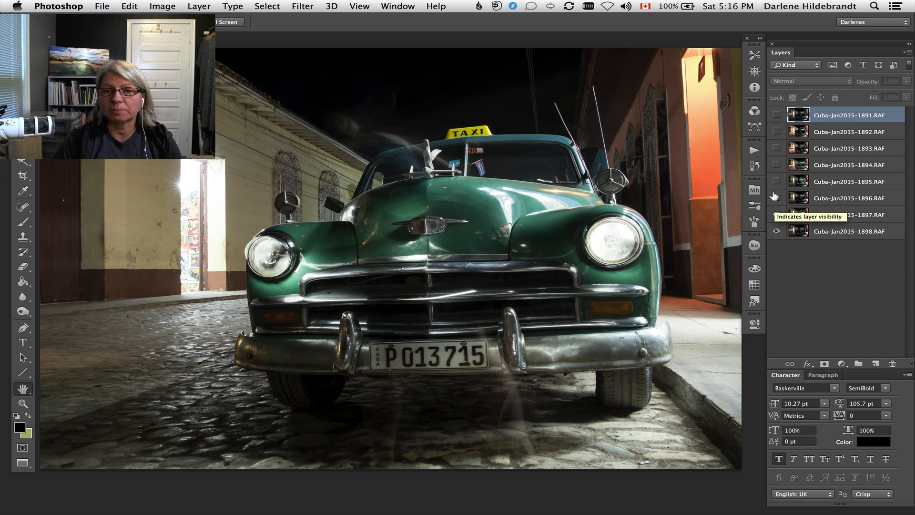
click(775, 197)
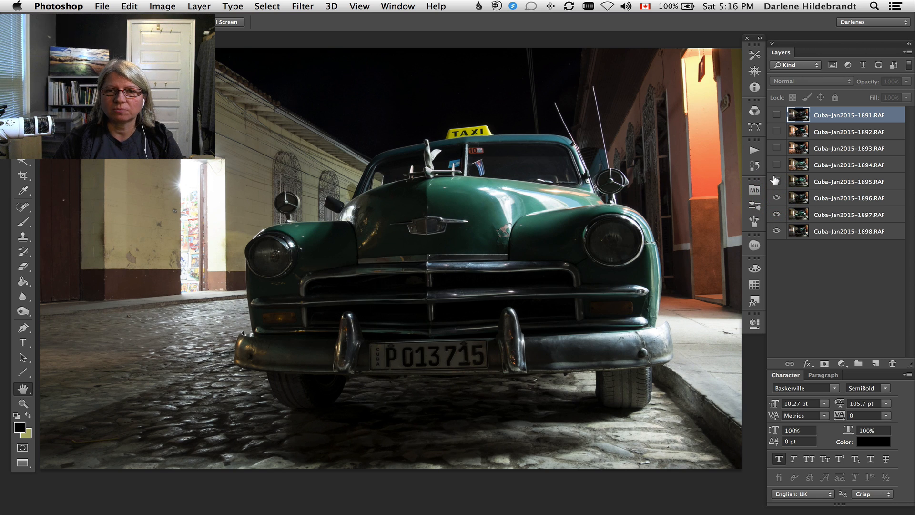
click(776, 180)
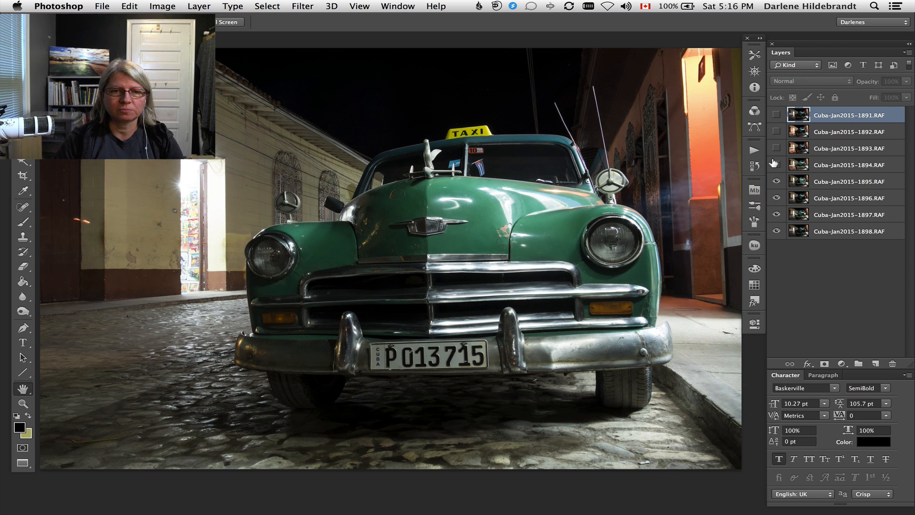
click(774, 163)
click(776, 148)
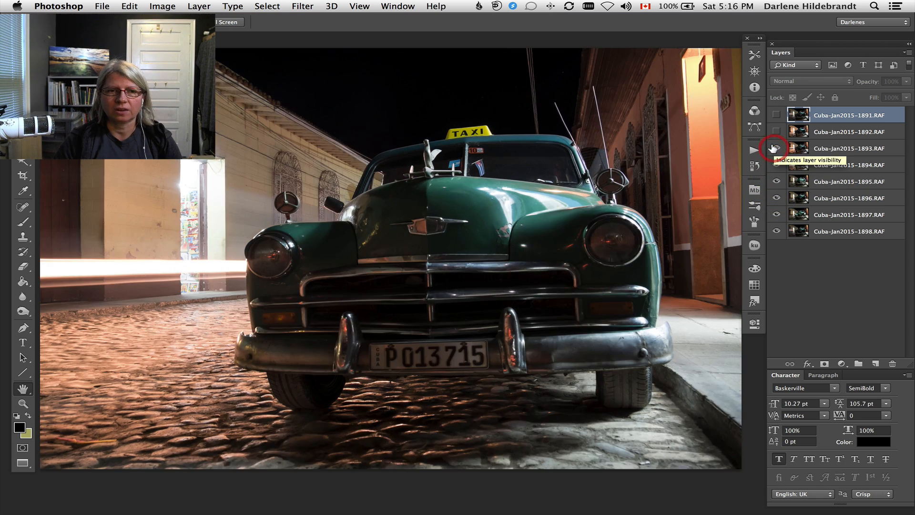
click(775, 132)
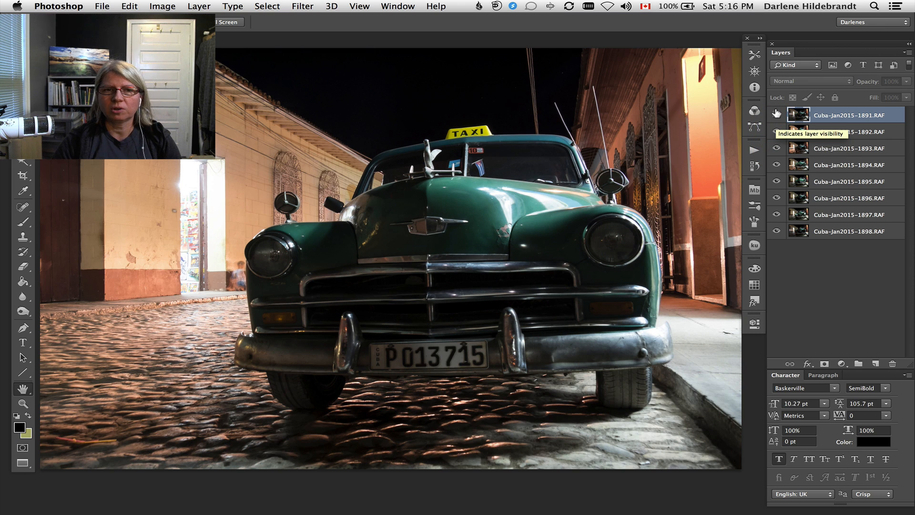
click(776, 114)
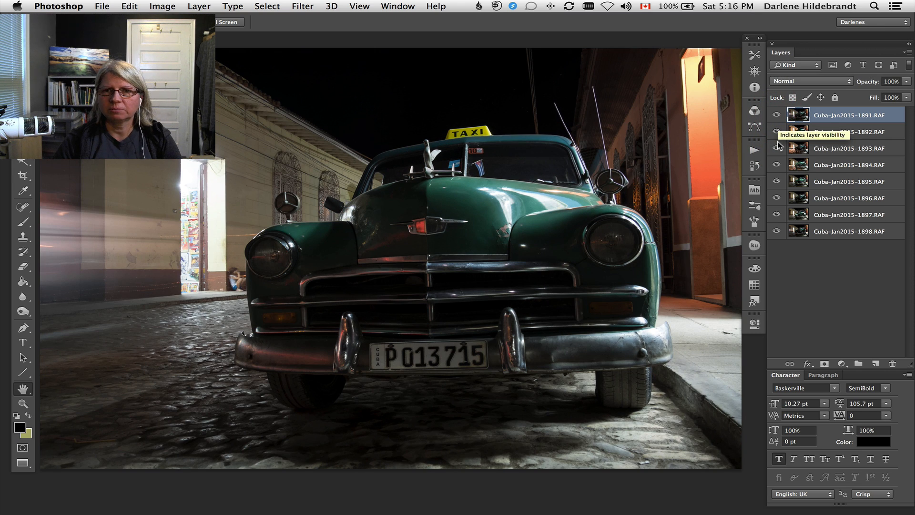
Compare Cuba-Jan2015-1891.RAF with only the Cuba-Jan2015-1898.RAF layer showing, and delete the Cuba-Jan2015-1891.RAF layer.
key(alt)
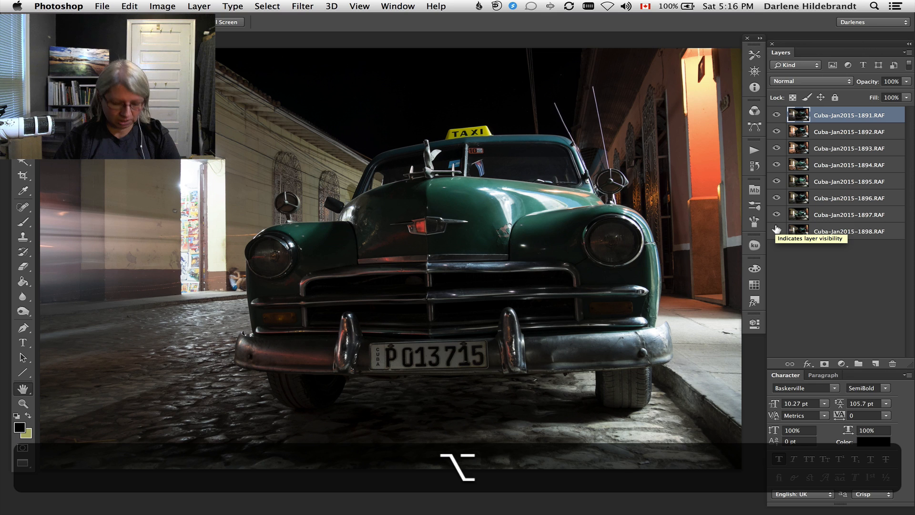
alt+click(777, 230)
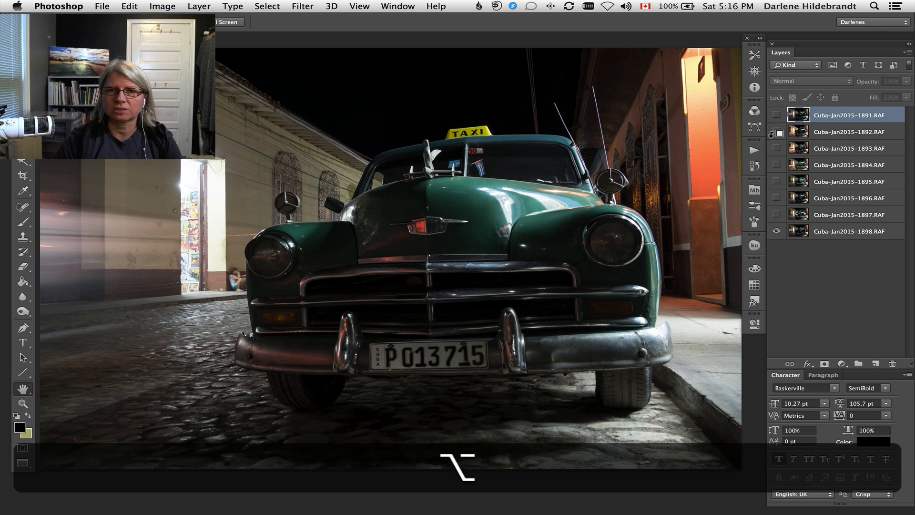
click(775, 114)
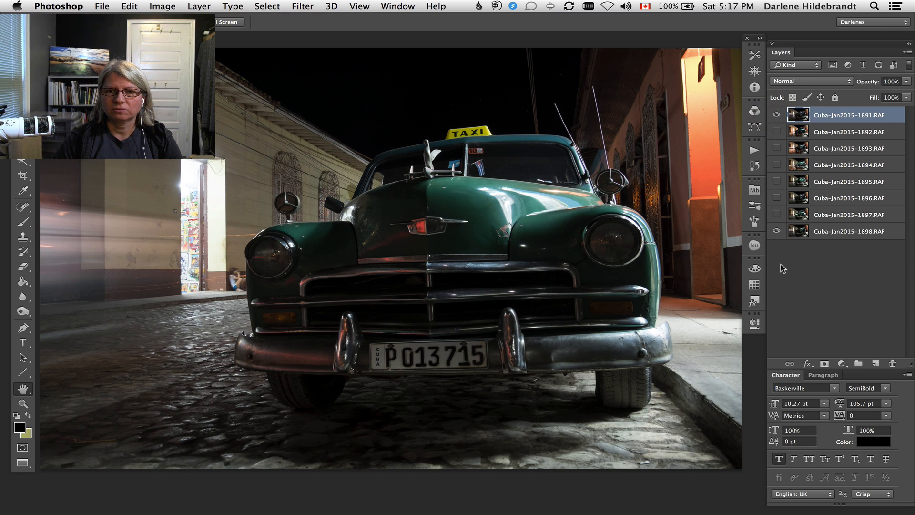
click(775, 114)
click(775, 113)
click(775, 113)
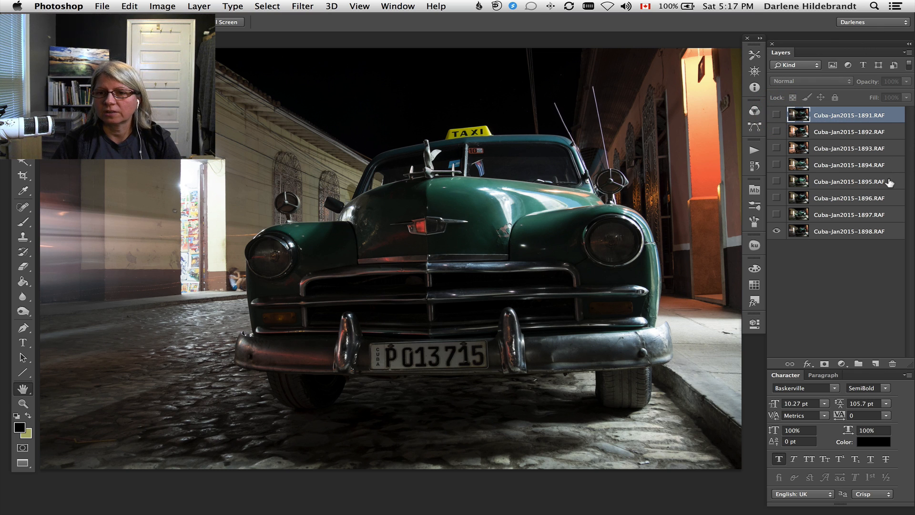
drag(891, 110, 891, 362)
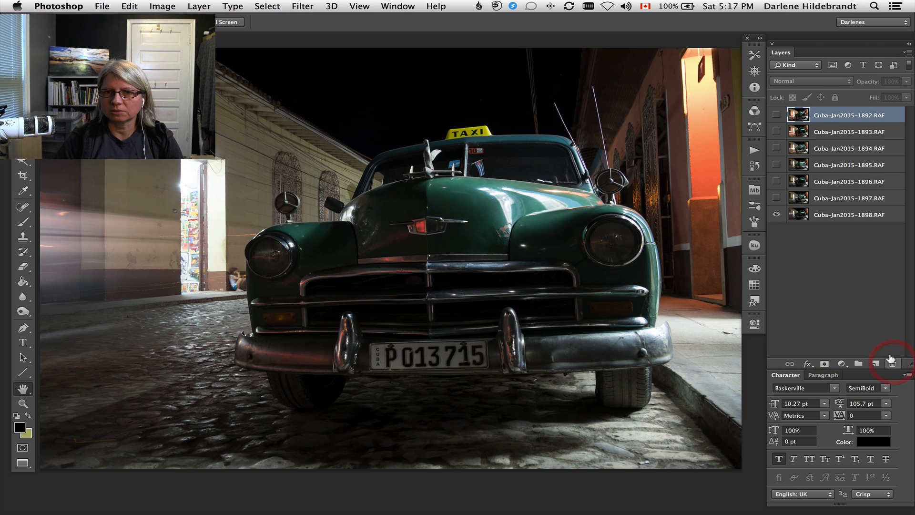
Show the Cuba-Jan2015-1897.RAF layer, set its blending mode to Lighten, and compare the image with and without it.
click(885, 213)
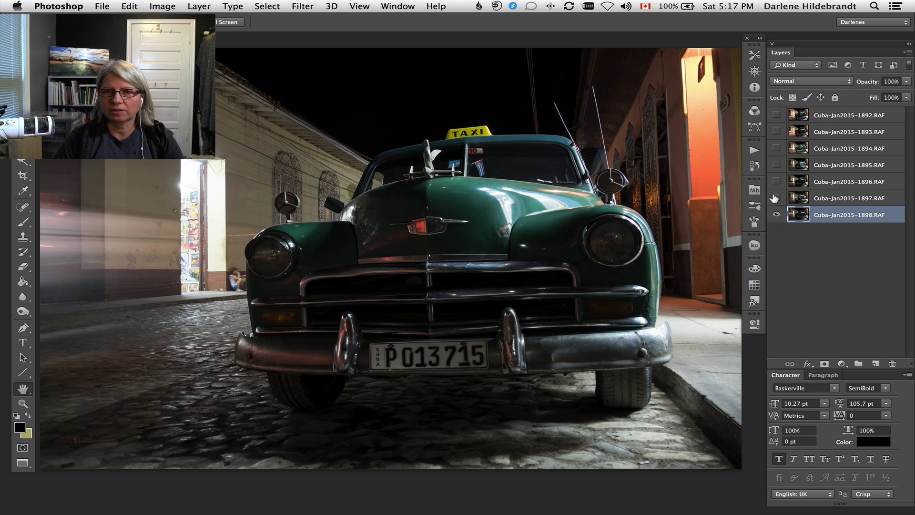
click(889, 197)
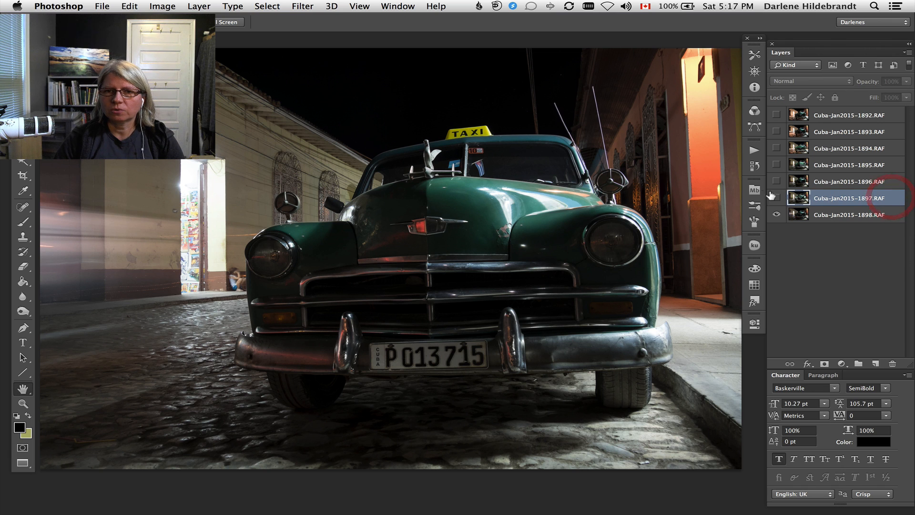
click(775, 197)
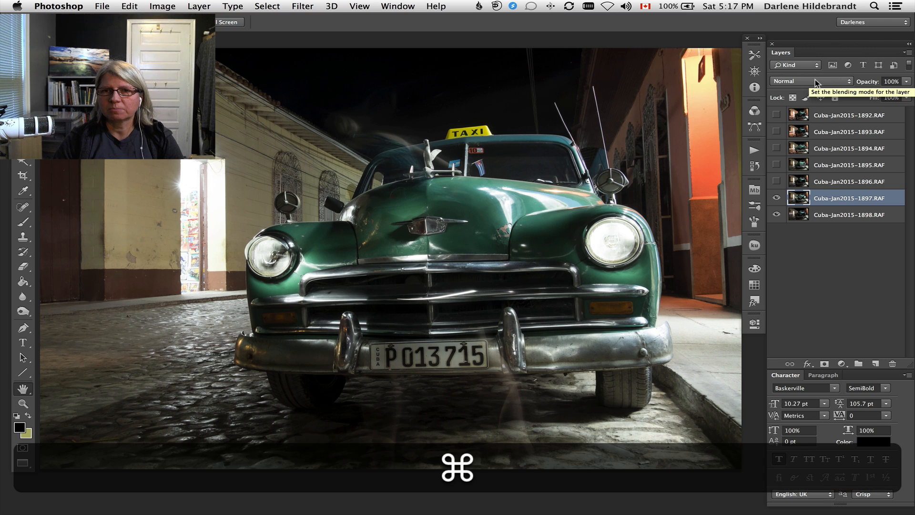
click(815, 80)
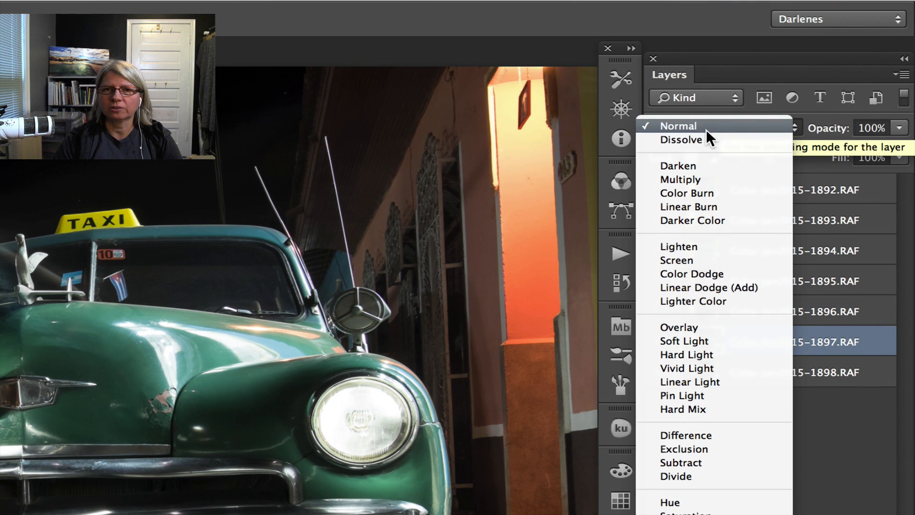
click(705, 127)
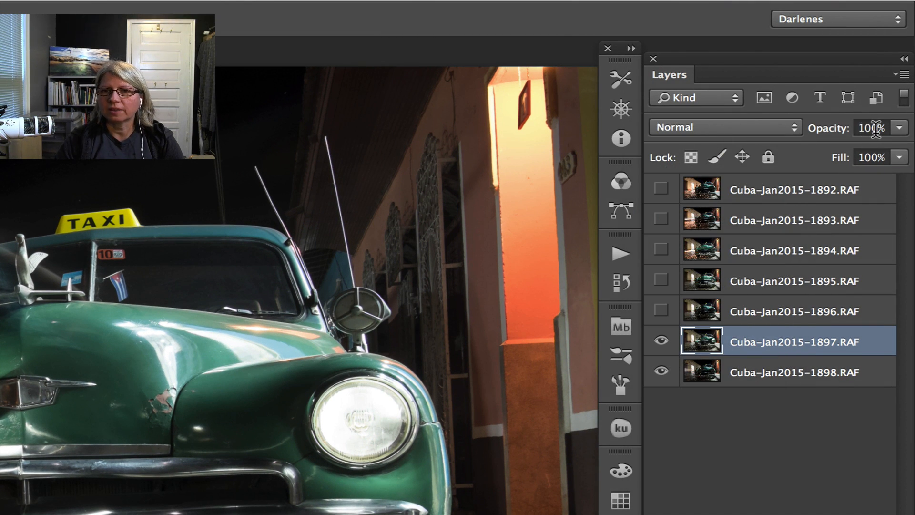
click(775, 127)
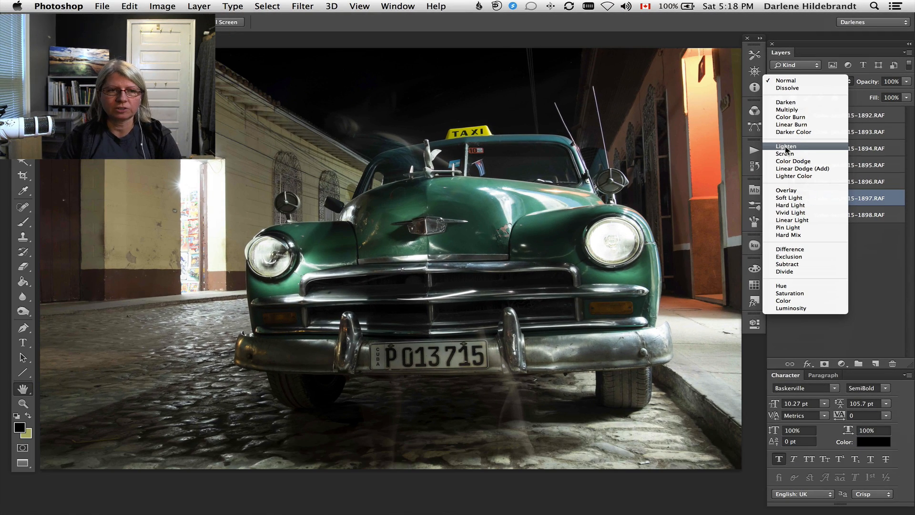
click(786, 147)
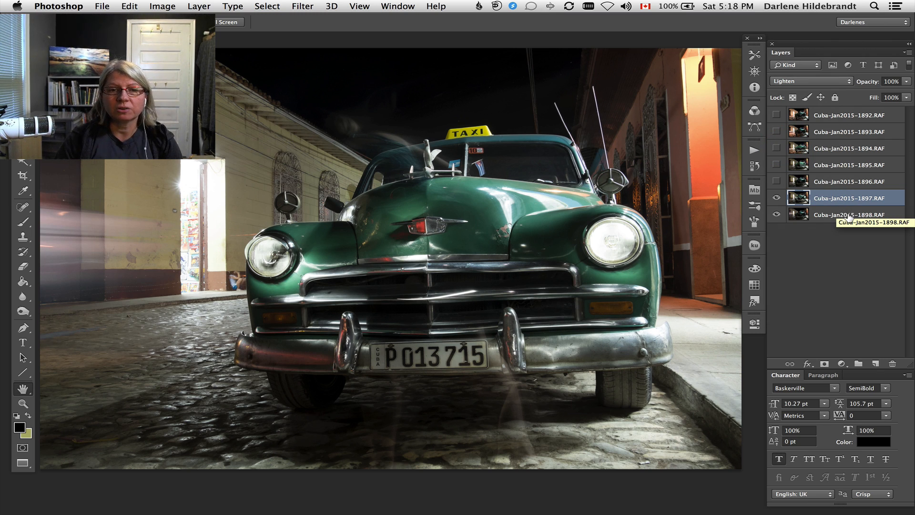
click(777, 197)
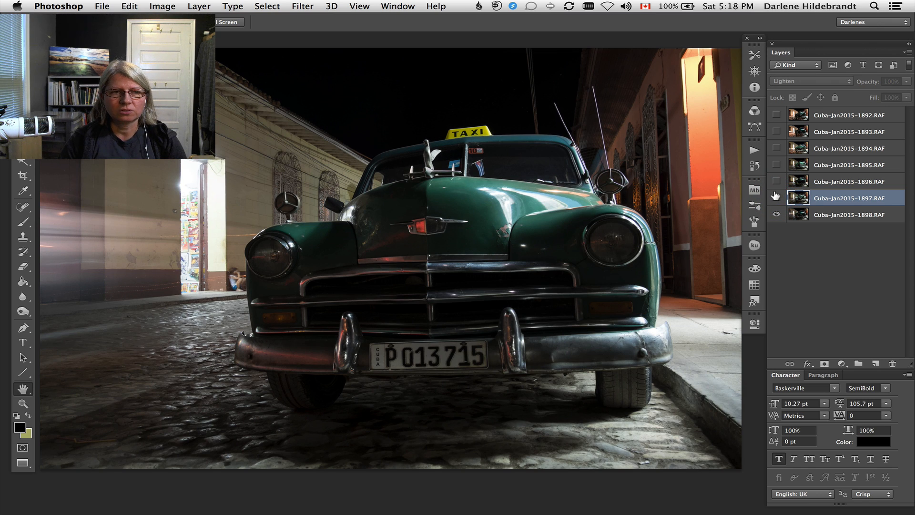
click(775, 197)
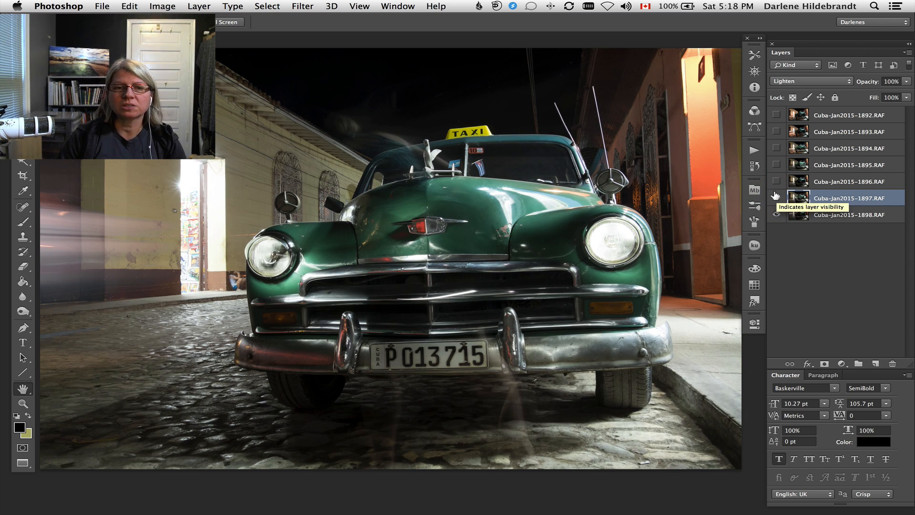
click(776, 197)
click(776, 196)
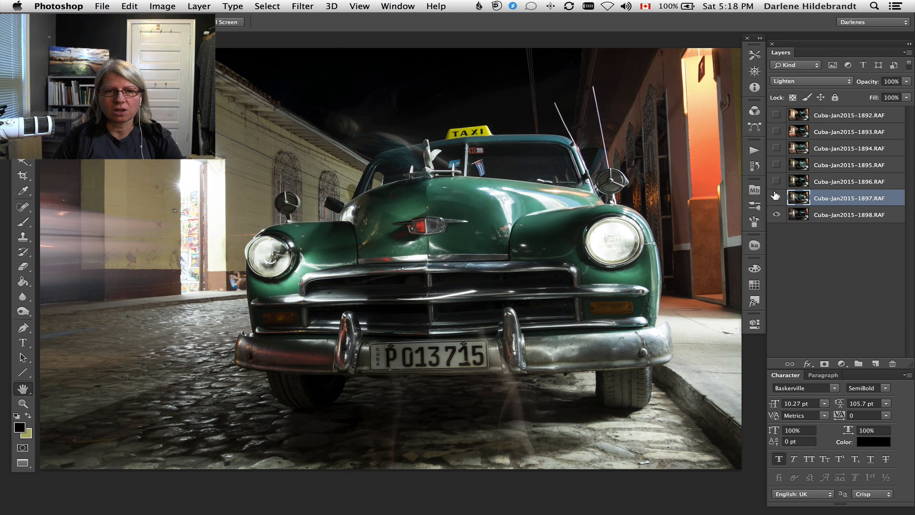
Show the Cuba-Jan2015-1896.RAF layer and set its blending mode to Lighten.
click(835, 181)
click(773, 180)
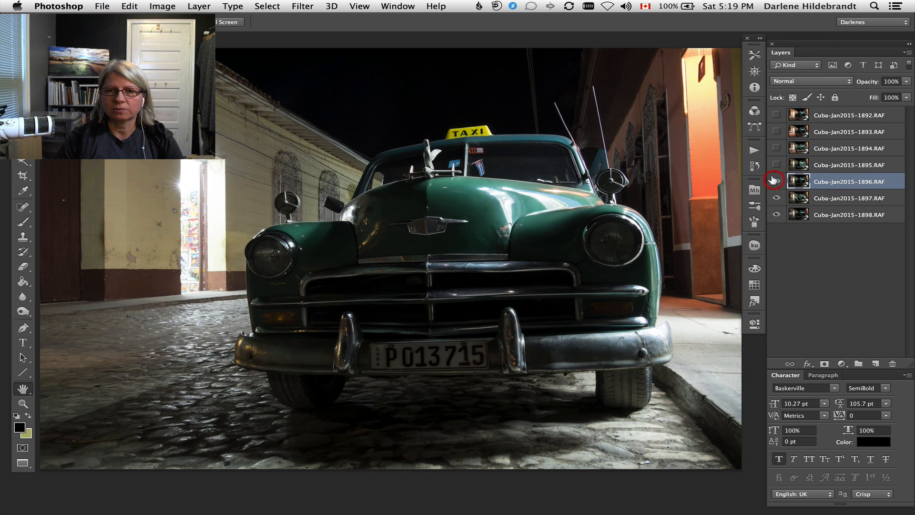
click(793, 80)
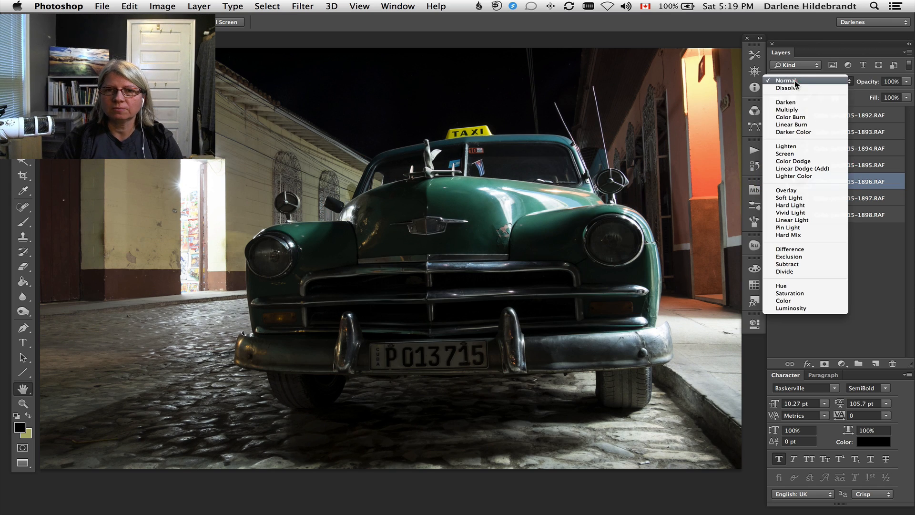
click(794, 144)
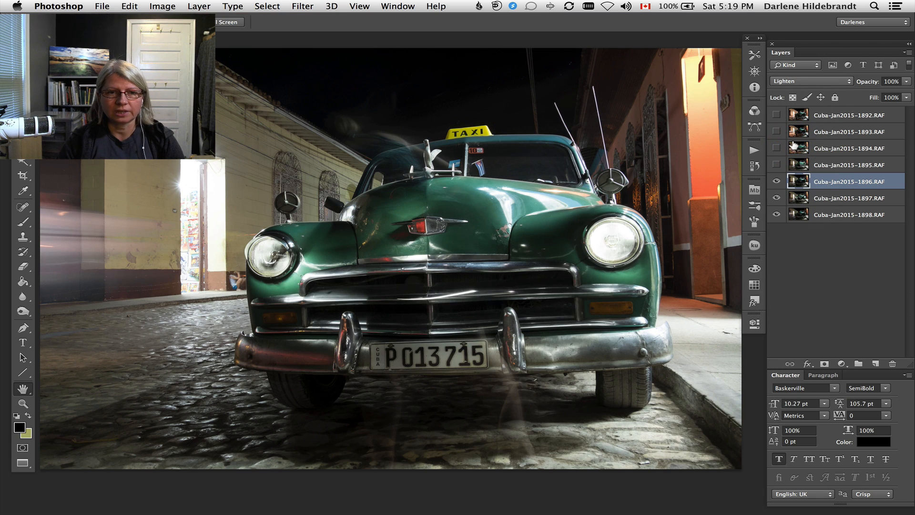
Show the four layers Cuba-Jan2015-1892.RAF through Cuba-Jan2015-1895.RAF and set their blending mode to Lighten together.
click(886, 164)
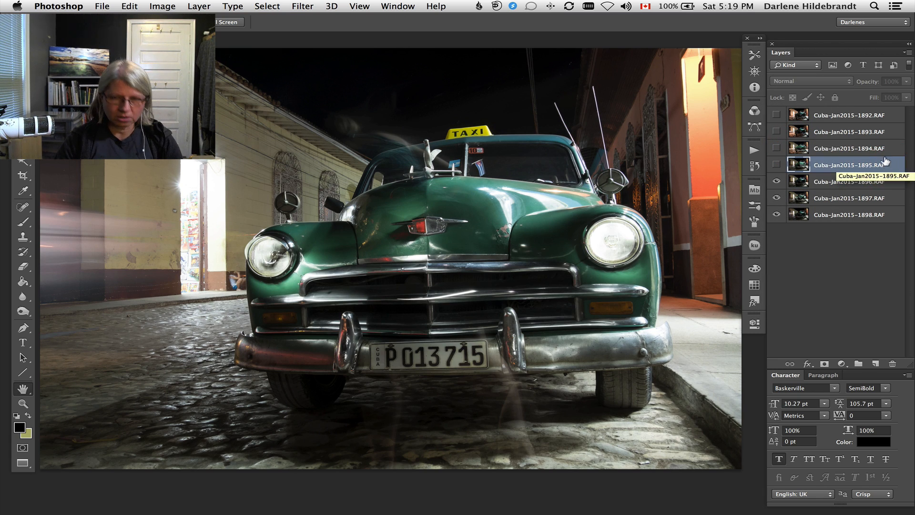
shift+click(882, 115)
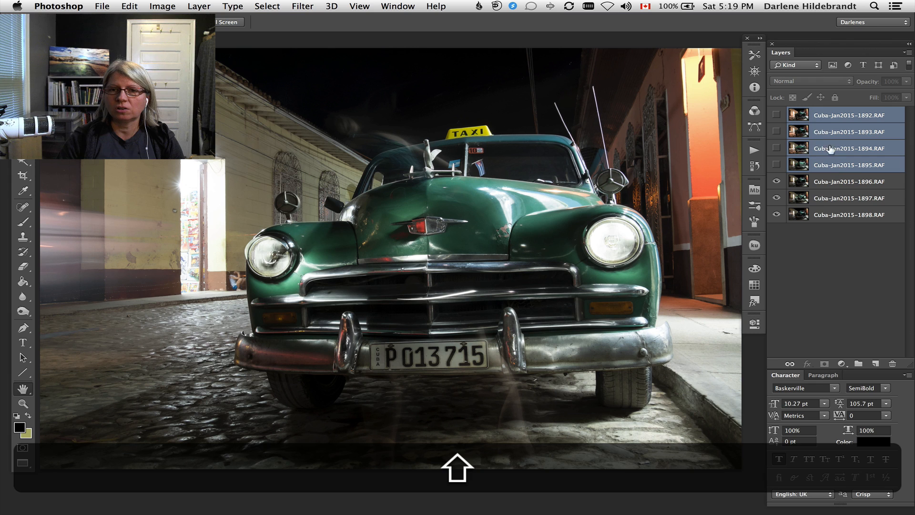
drag(775, 165, 776, 115)
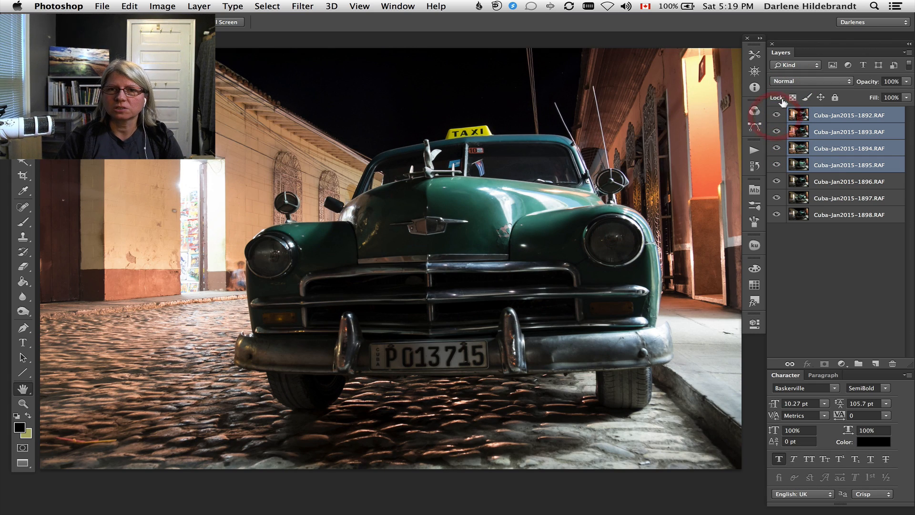
click(802, 81)
click(791, 146)
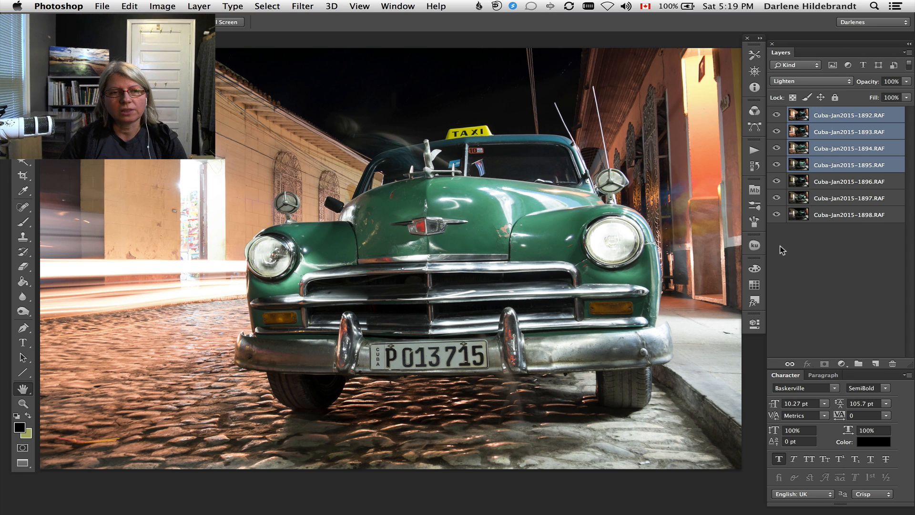
Select the Cuba-Jan2015-1897.RAF layer and leave only it and the Cuba-Jan2015-1898.RAF layer visible.
click(845, 199)
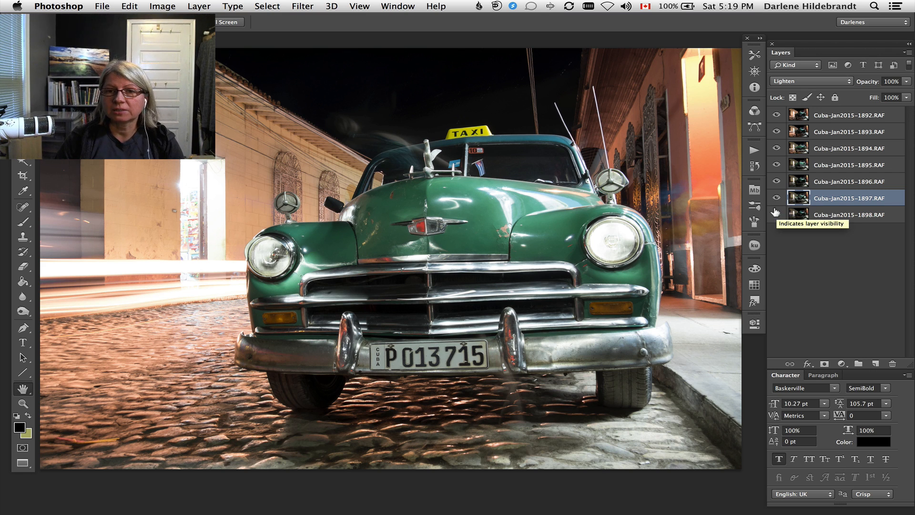
key(alt)
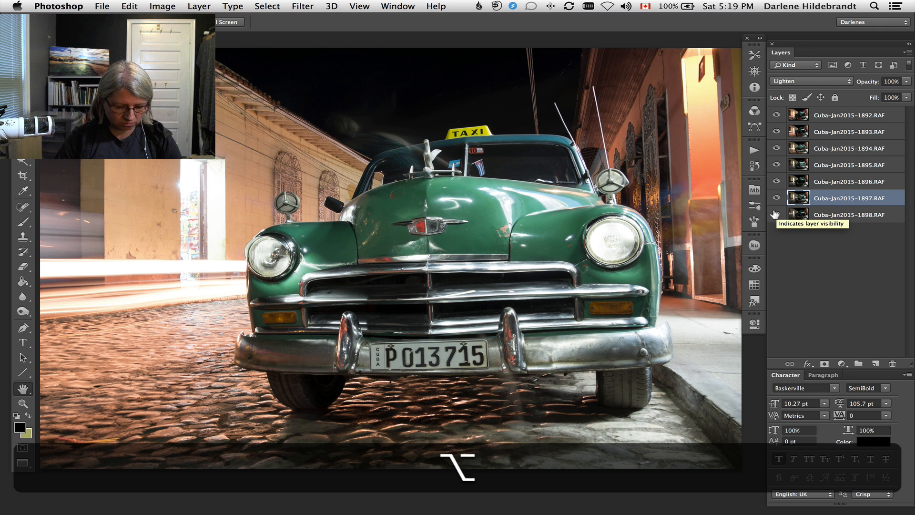
alt+click(776, 214)
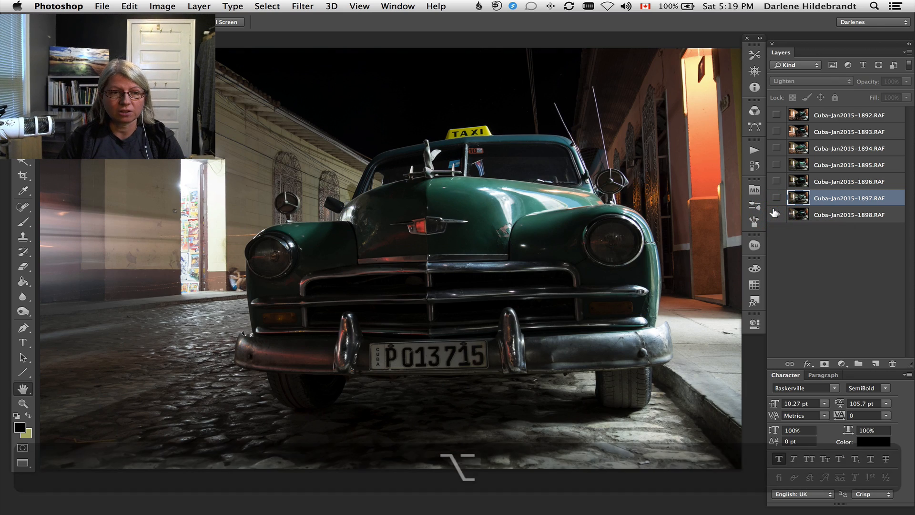
click(776, 196)
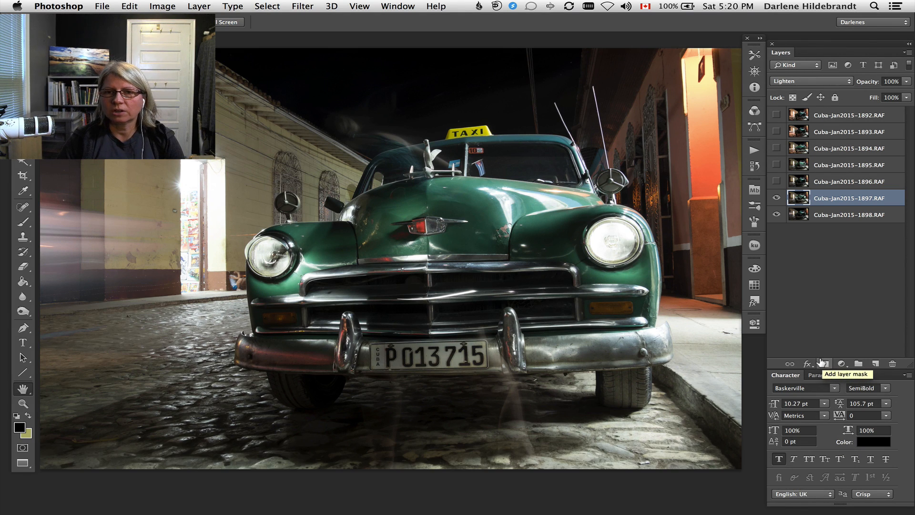
Try a white layer mask on the Cuba-Jan2015-1897.RAF layer and undo it.
click(823, 363)
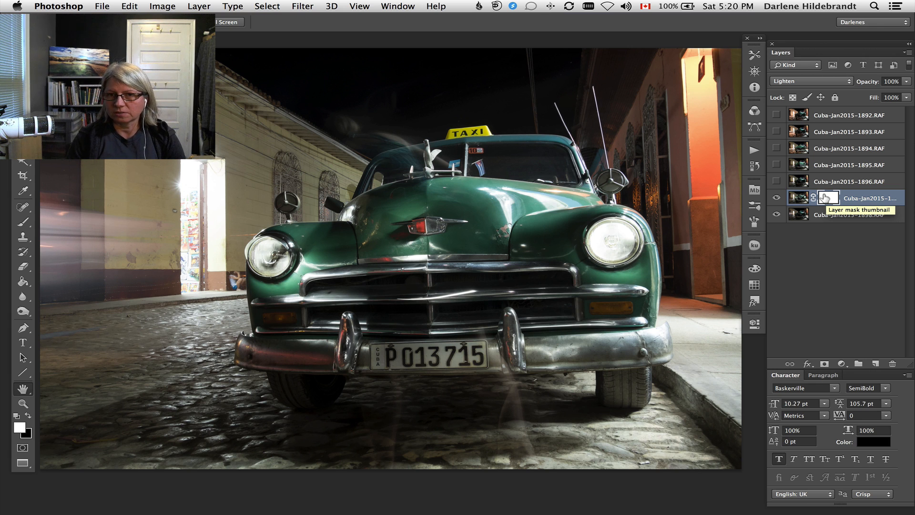
key(super)
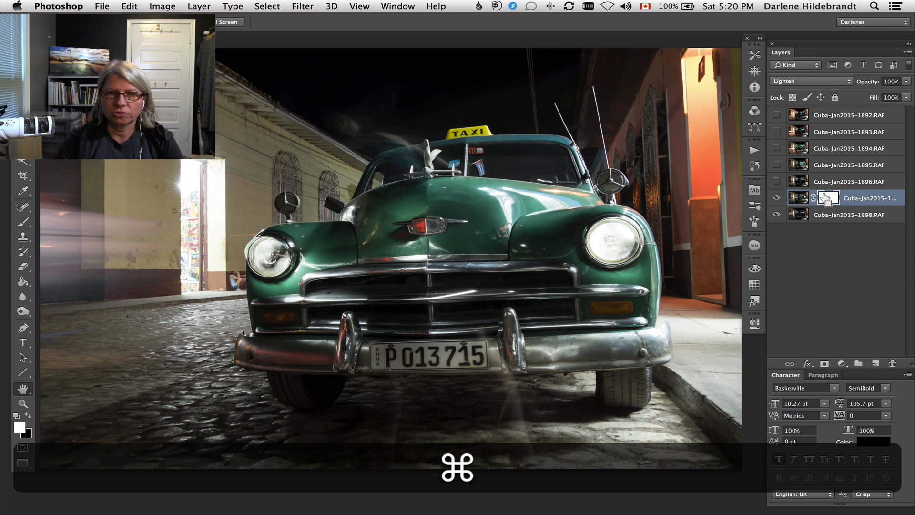
key(super+z)
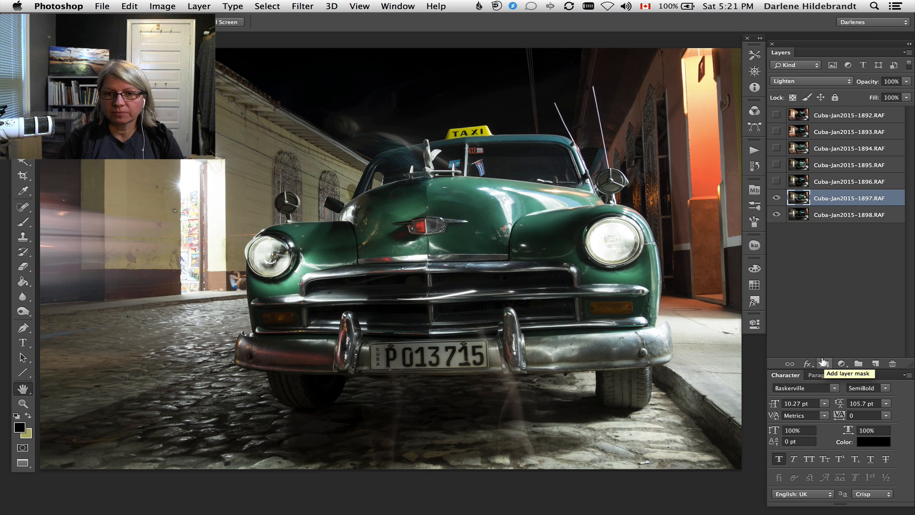
Try a black layer mask on the Cuba-Jan2015-1897.RAF layer and undo it.
alt+click(823, 362)
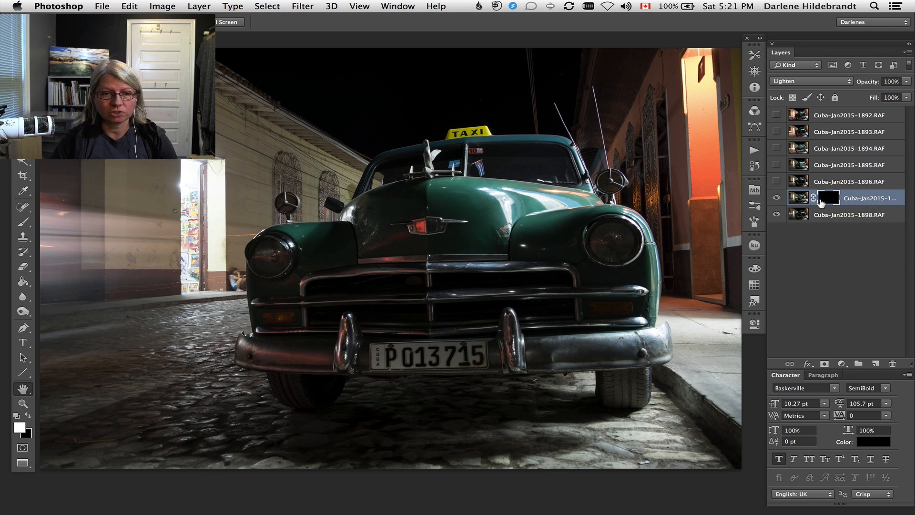
key(super+z)
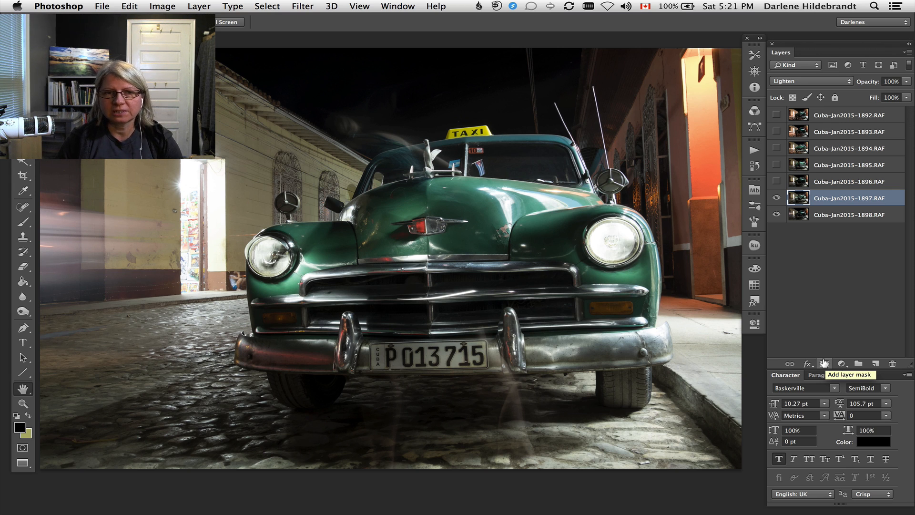
Add a white layer mask to the Cuba-Jan2015-1897.RAF layer and ready the Brush tool with black, targeting the mask.
click(823, 363)
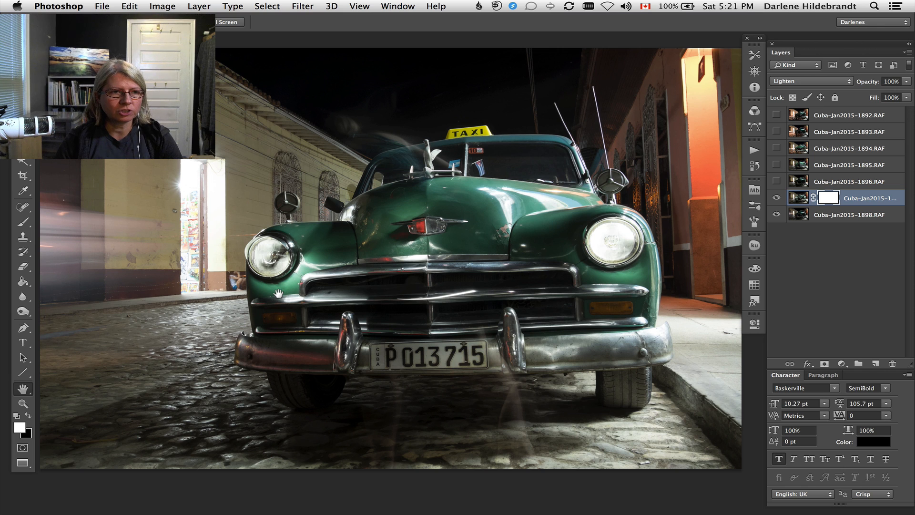
key(b)
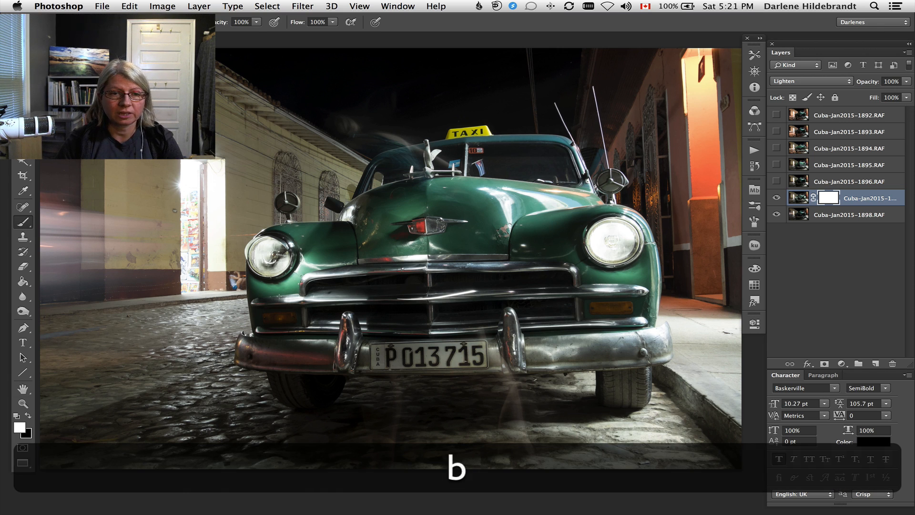
click(24, 224)
click(49, 222)
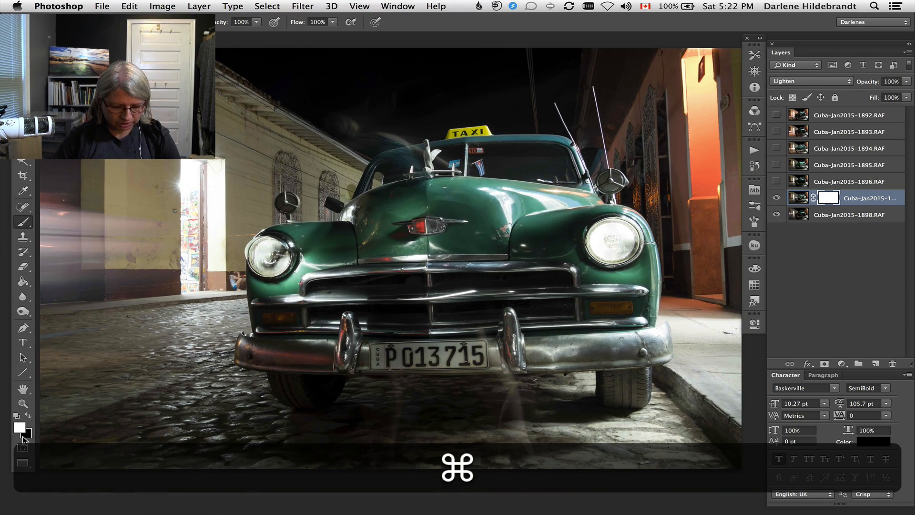
key(super+d)
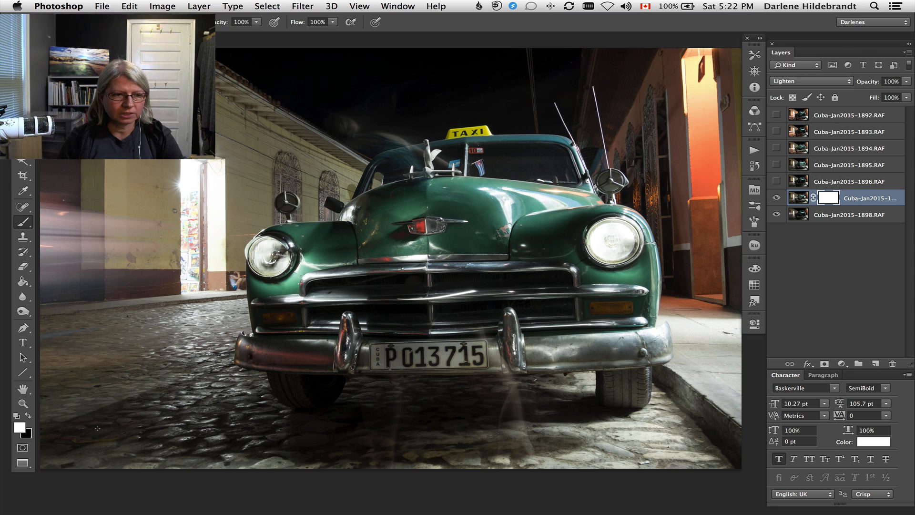
key(x)
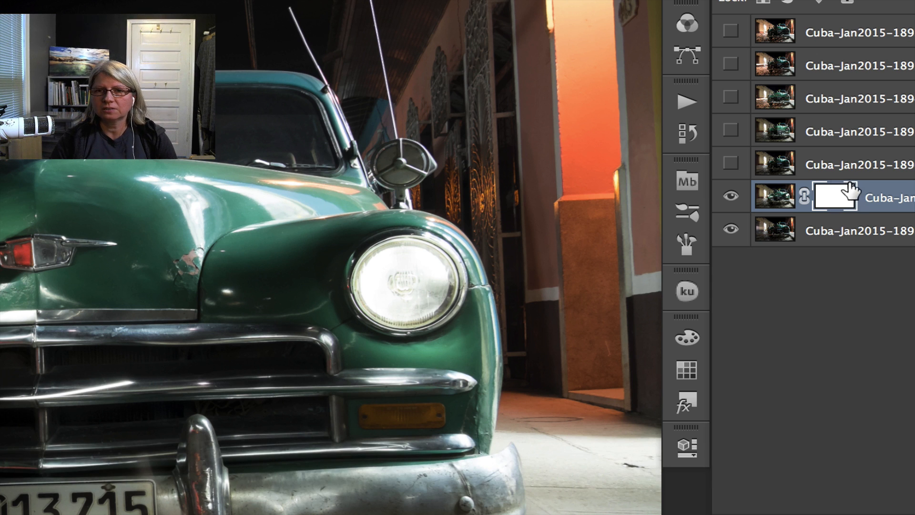
click(785, 200)
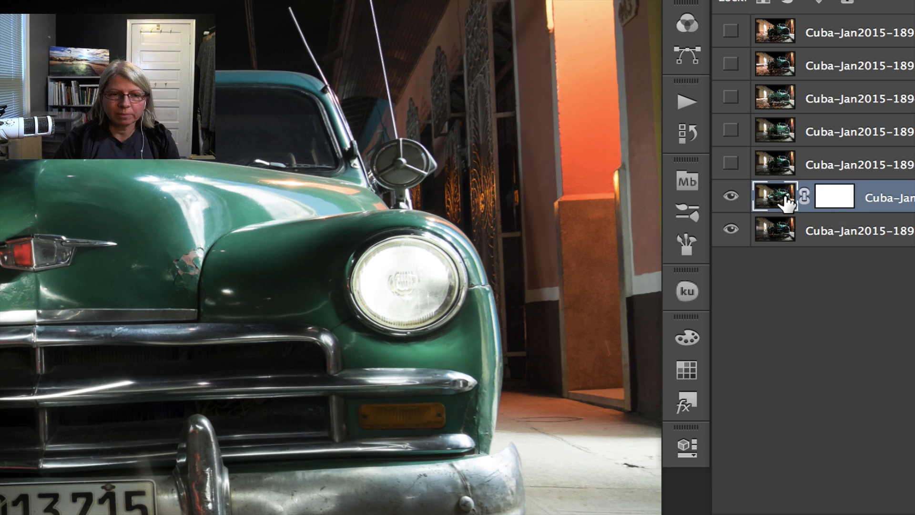
click(833, 197)
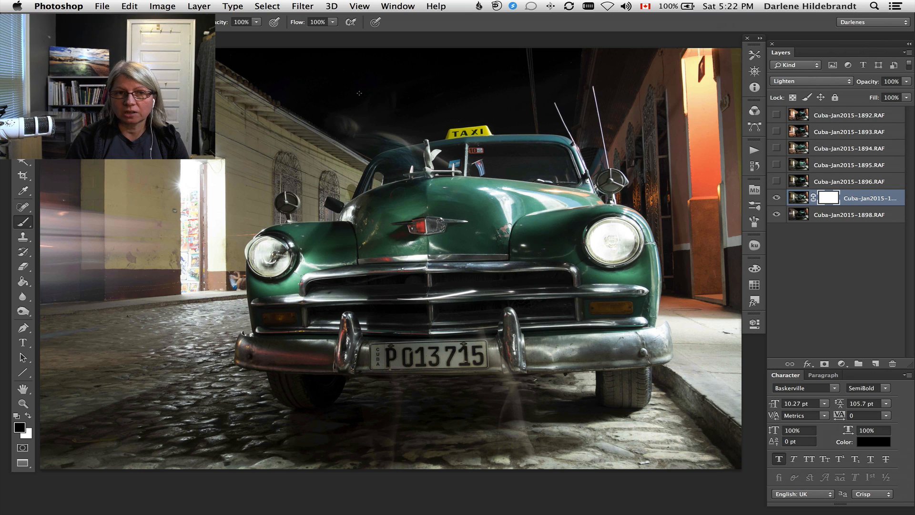
Enlarge the brush for mask painting and keep its opacity and flow at 100%.
key(bracketright)
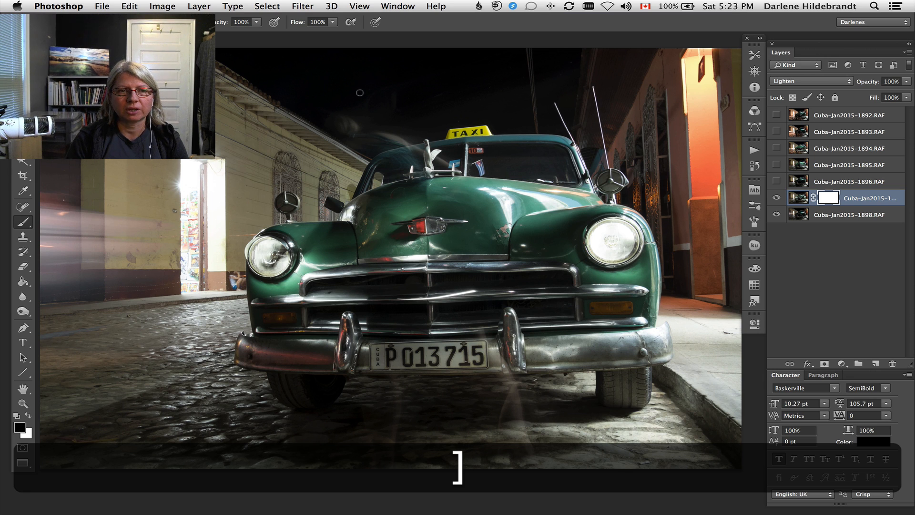
key(bracketleft)
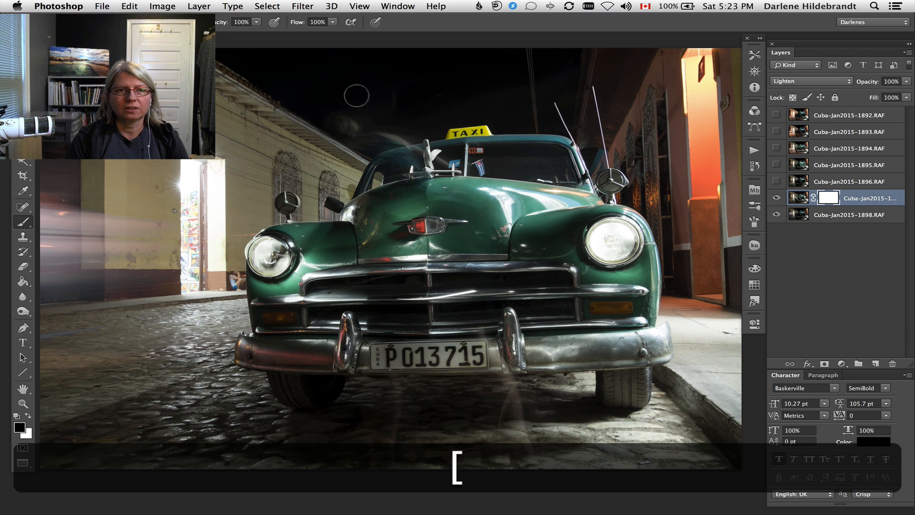
key(bracketright)
key(bracketright)
key(bracketright)
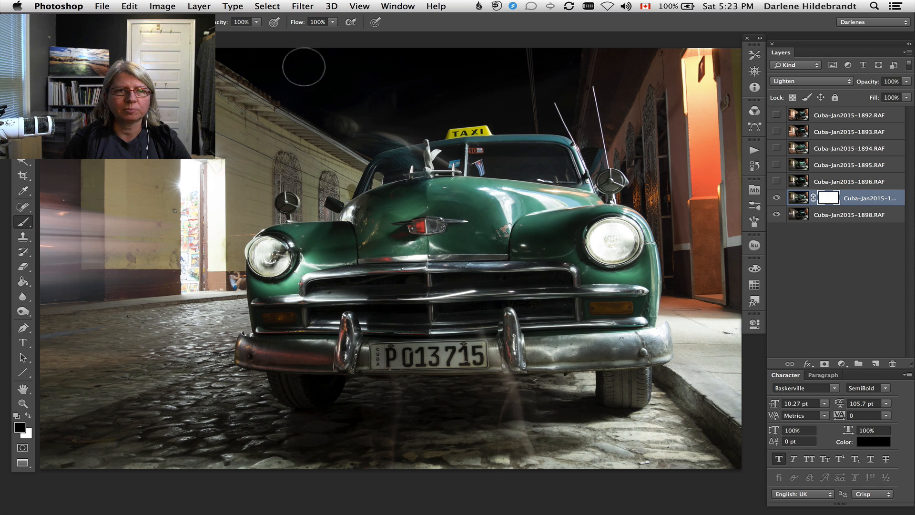
click(252, 22)
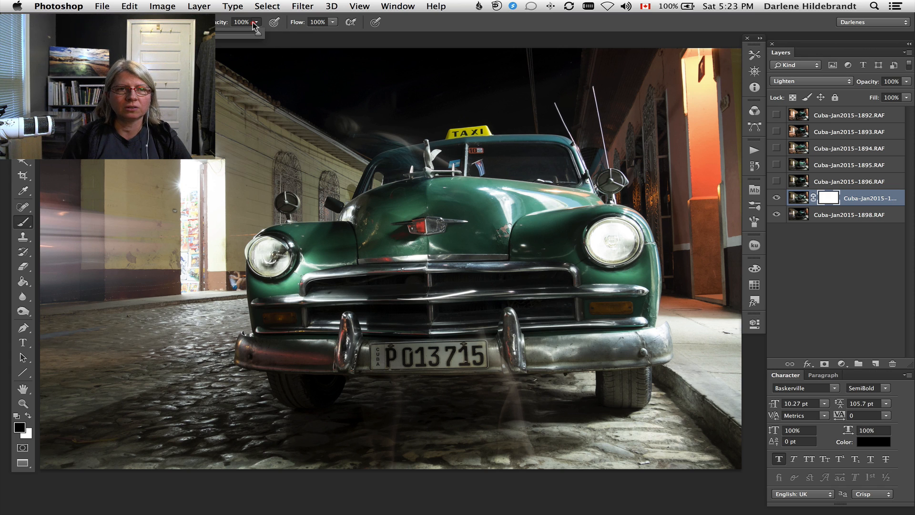
click(254, 23)
click(332, 22)
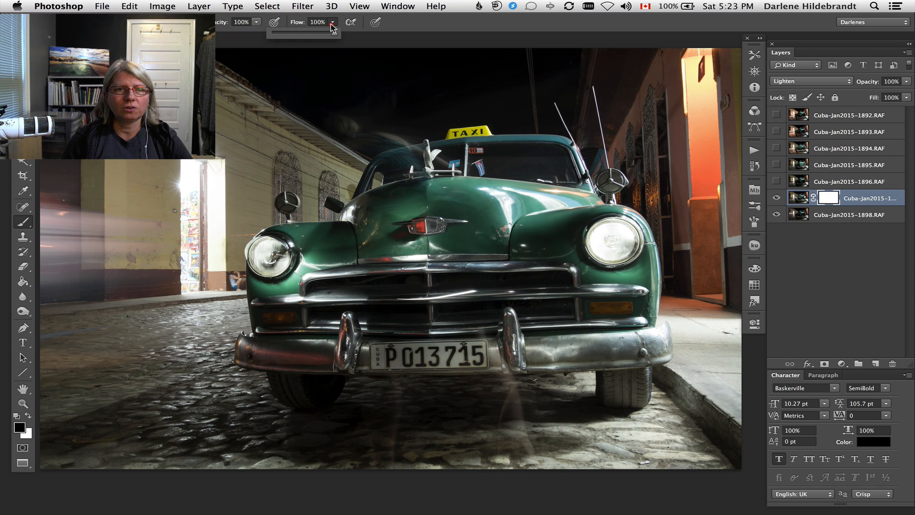
click(257, 22)
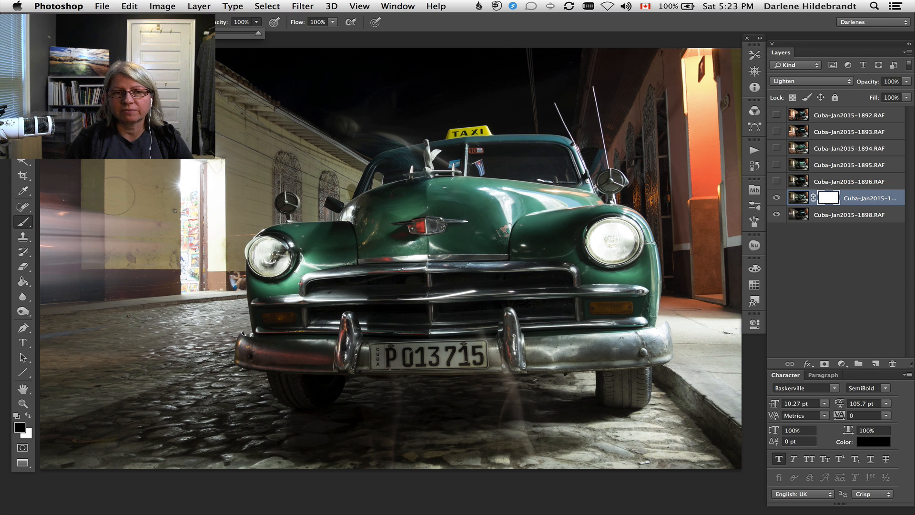
click(256, 26)
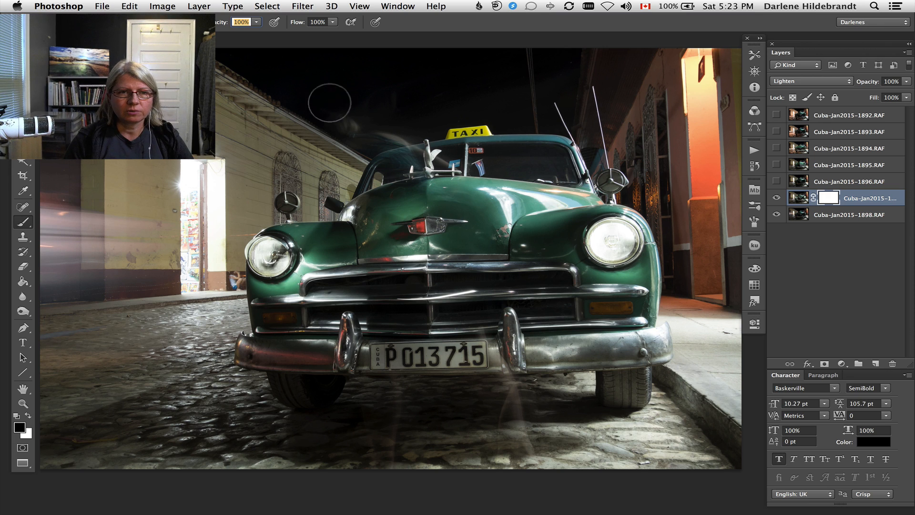
Try painting black on the mask across the sky and car hood, and restore the area with white.
mouse_move(323, 122)
mouse_down()
mouse_move(344, 133)
mouse_move(464, 177)
mouse_move(453, 181)
mouse_move(465, 192)
mouse_move(456, 200)
mouse_move(378, 181)
mouse_move(448, 192)
mouse_move(427, 190)
mouse_move(447, 175)
mouse_move(460, 239)
mouse_up()
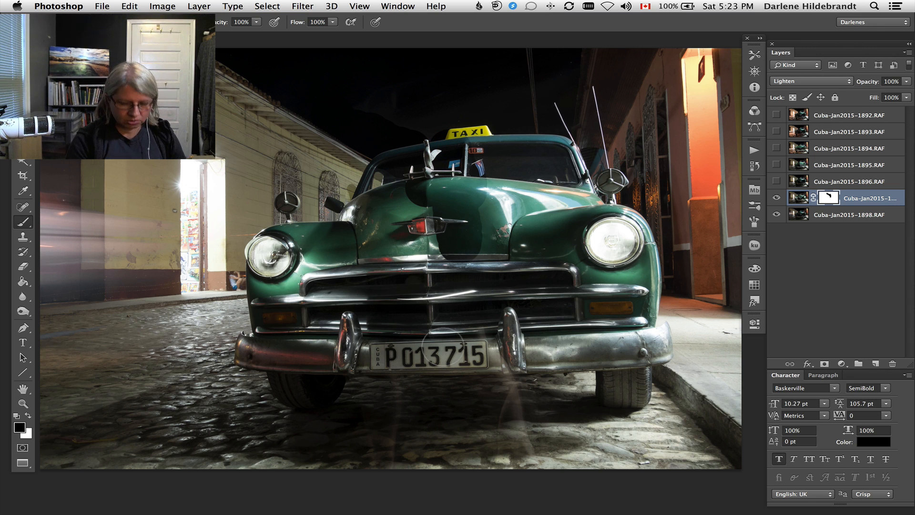
key(x)
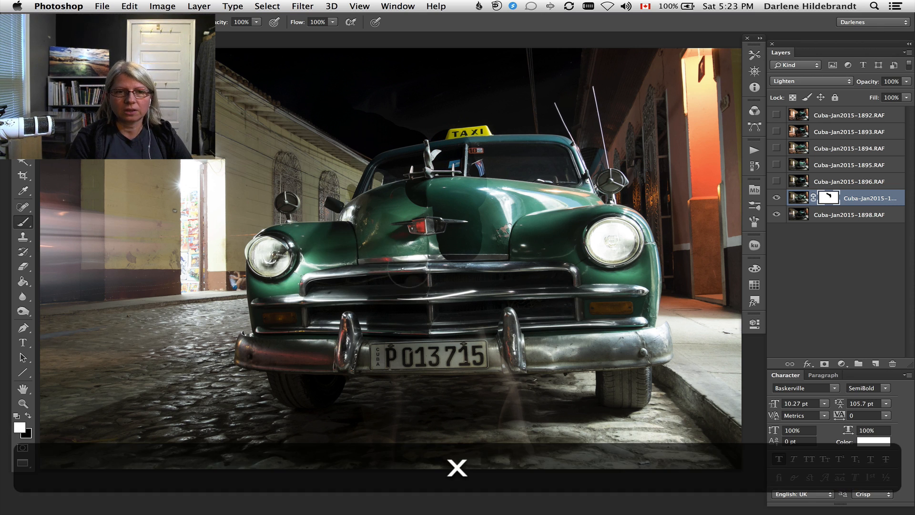
mouse_move(455, 248)
mouse_down()
mouse_move(446, 266)
mouse_move(449, 199)
mouse_move(433, 150)
mouse_move(400, 165)
mouse_move(317, 120)
mouse_move(307, 189)
mouse_up()
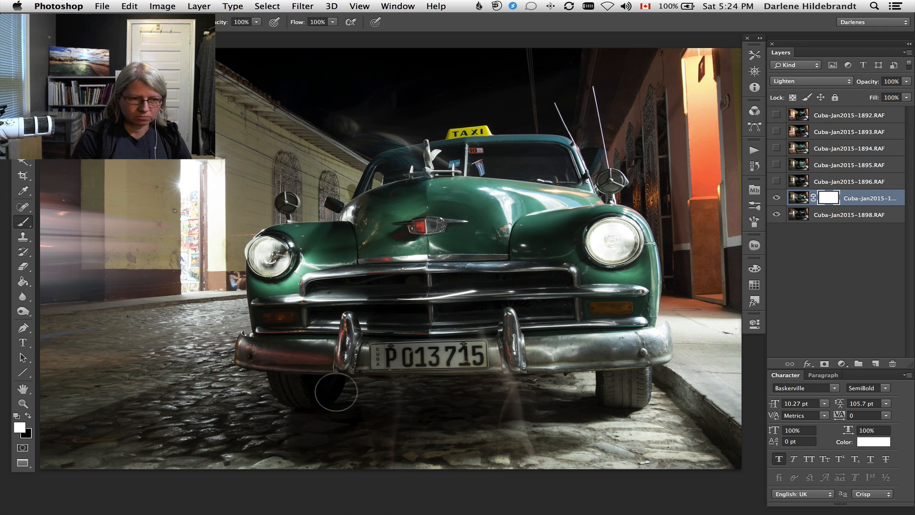
Paint black on the layer mask over the ghosted legs on the cobblestones in front of the car.
key(x)
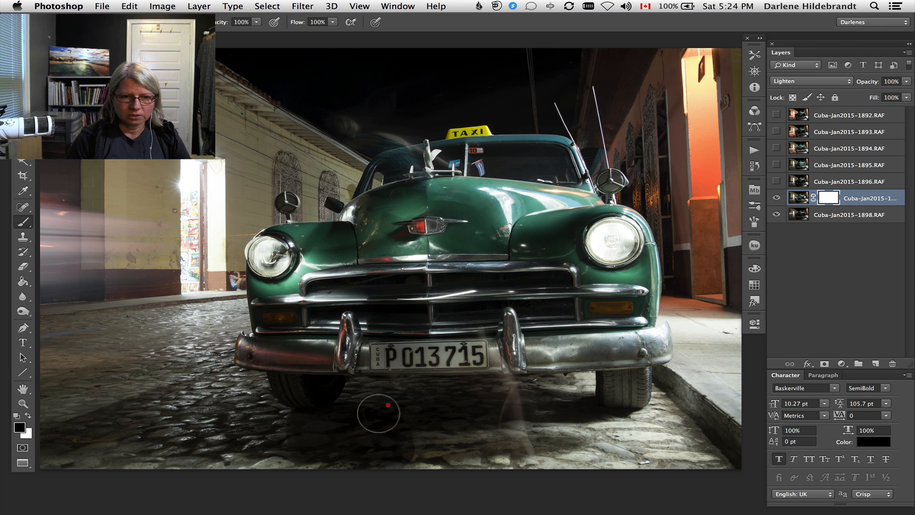
mouse_move(474, 408)
mouse_down()
mouse_move(500, 406)
mouse_move(521, 438)
mouse_move(488, 462)
mouse_move(443, 451)
mouse_move(433, 462)
mouse_move(374, 456)
mouse_move(48, 469)
mouse_move(371, 473)
mouse_move(537, 487)
mouse_move(535, 428)
mouse_move(555, 405)
mouse_move(572, 410)
mouse_move(570, 470)
mouse_move(581, 446)
mouse_move(620, 450)
mouse_move(584, 426)
mouse_move(586, 406)
mouse_move(573, 398)
mouse_move(585, 433)
mouse_move(623, 441)
mouse_move(608, 399)
mouse_move(648, 396)
mouse_move(666, 466)
mouse_up()
mouse_move(577, 457)
mouse_down()
mouse_move(512, 450)
mouse_move(562, 493)
mouse_up()
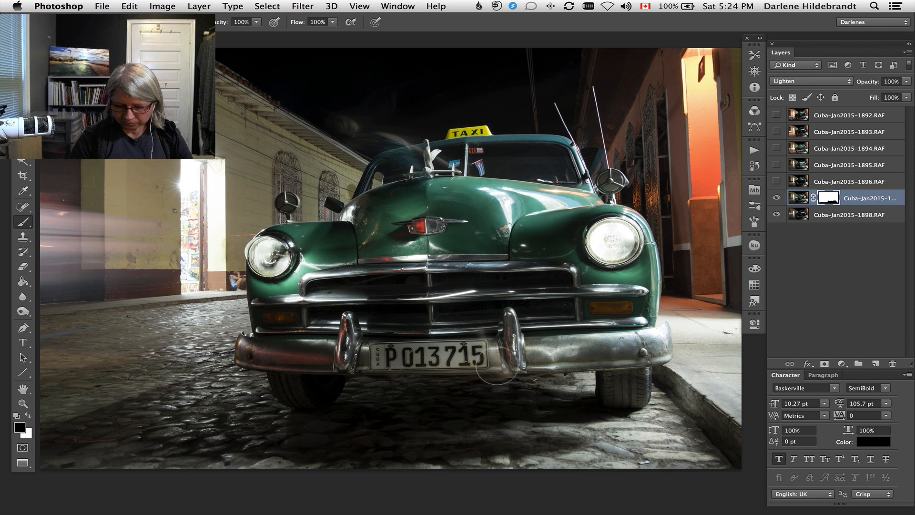
Set the brush to a size of 175 px and a hardness of 14%.
key(bracketleft)
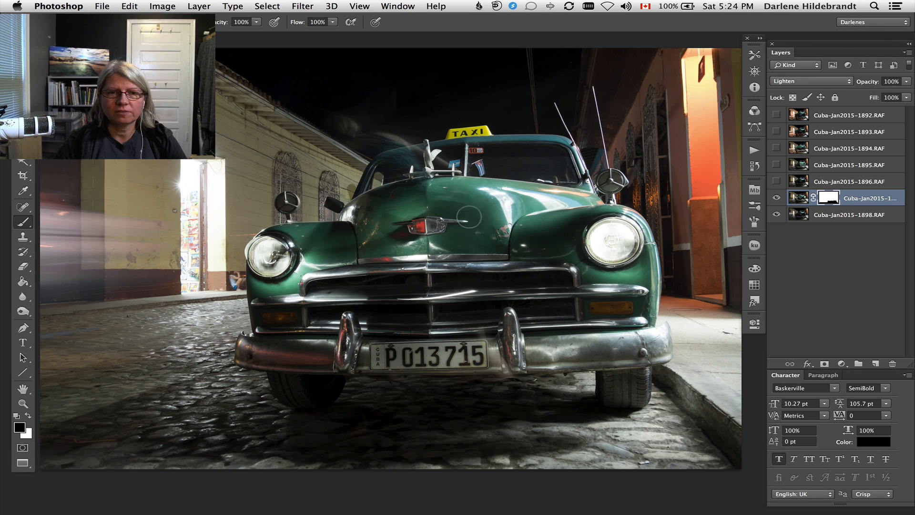
right_click(474, 102)
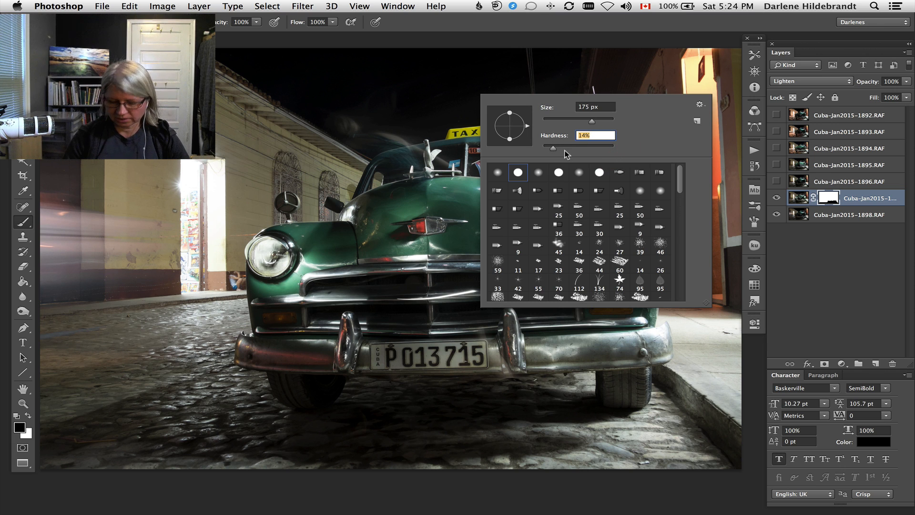
key(Return)
Try painting black on the mask over the sky above the car with a much larger brush and undo it.
key(bracketright)
key(bracketright)
key(bracketright)
key(bracketright)
key(bracketright)
mouse_move(398, 107)
mouse_down()
mouse_move(361, 143)
mouse_move(296, 175)
mouse_up()
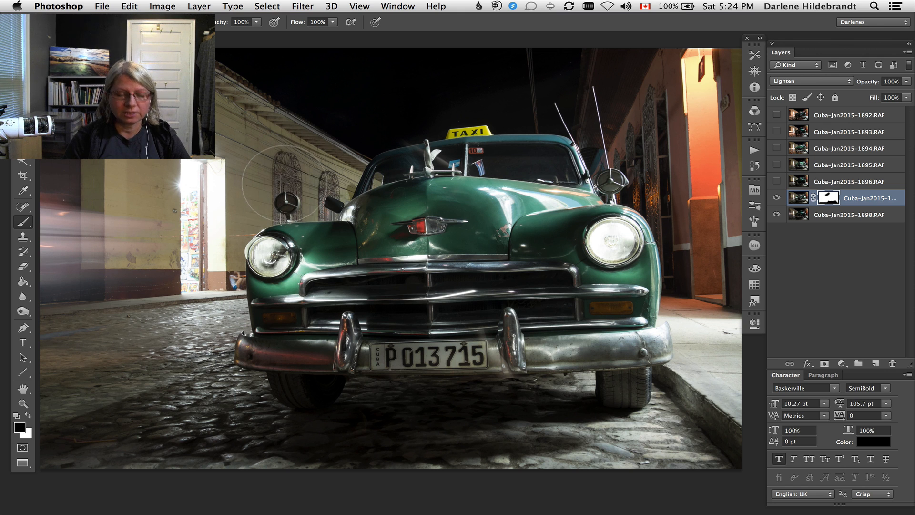
key(super+z)
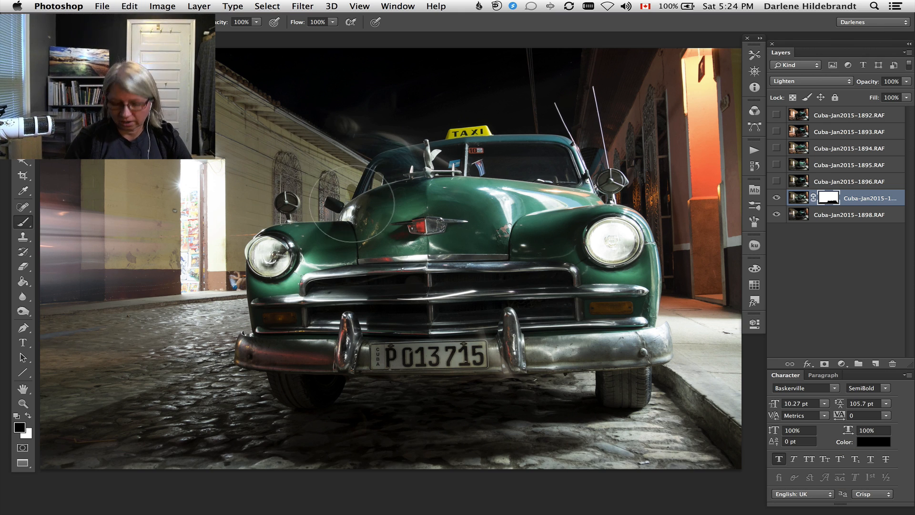
Paint black on the mask with a smaller brush over the ghosting in the sky and around the windshield's hood ornament.
key(bracketleft)
mouse_move(322, 119)
mouse_down()
mouse_move(338, 132)
mouse_move(371, 133)
mouse_move(394, 158)
mouse_up()
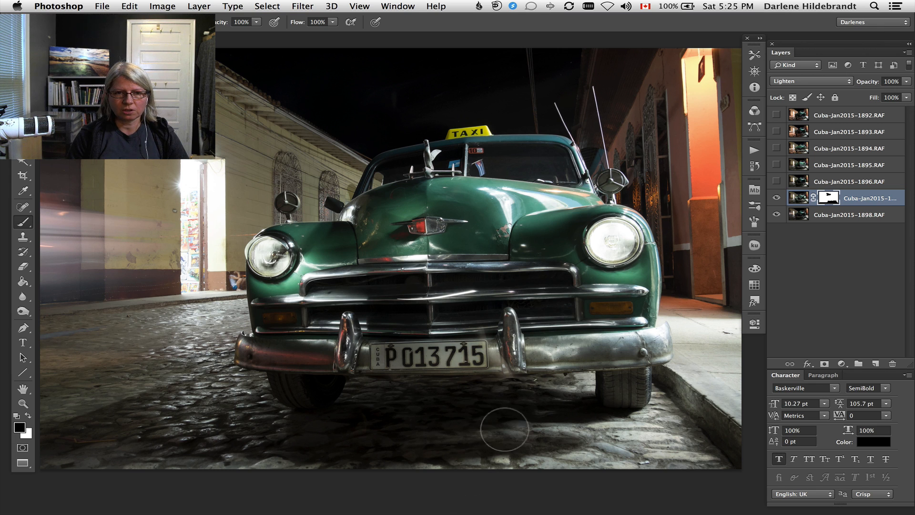
Try painting black on the mask along the underside of the bumper with a smaller brush and undo it.
key(bracketleft)
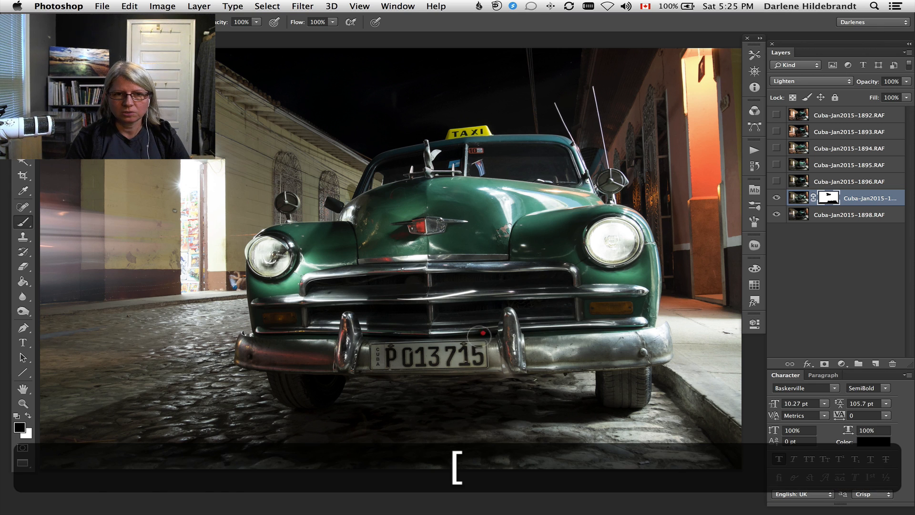
mouse_move(497, 373)
mouse_down()
mouse_move(459, 374)
mouse_move(457, 350)
mouse_move(400, 358)
mouse_move(347, 389)
mouse_up()
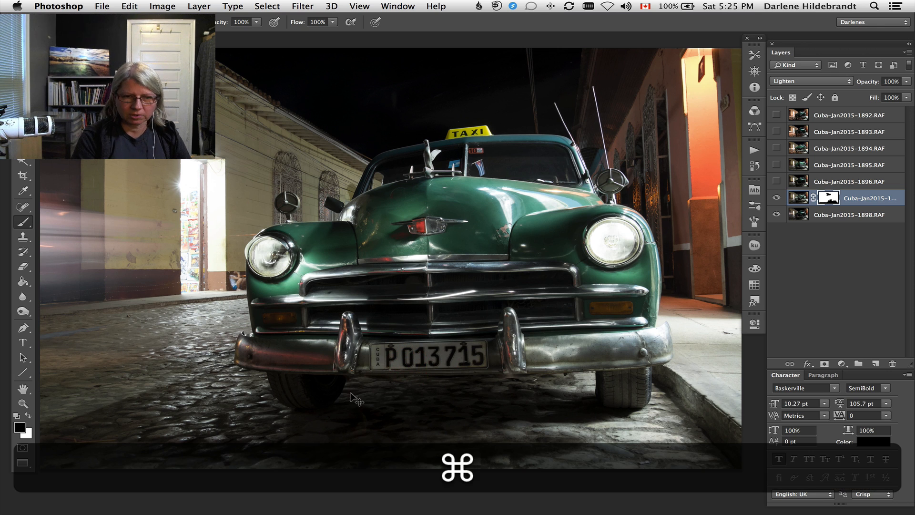
key(super+z)
Shrink the brush, set its opacity to 30%, and paint black on the mask over the bumper beside the licence plate.
key(bracketleft)
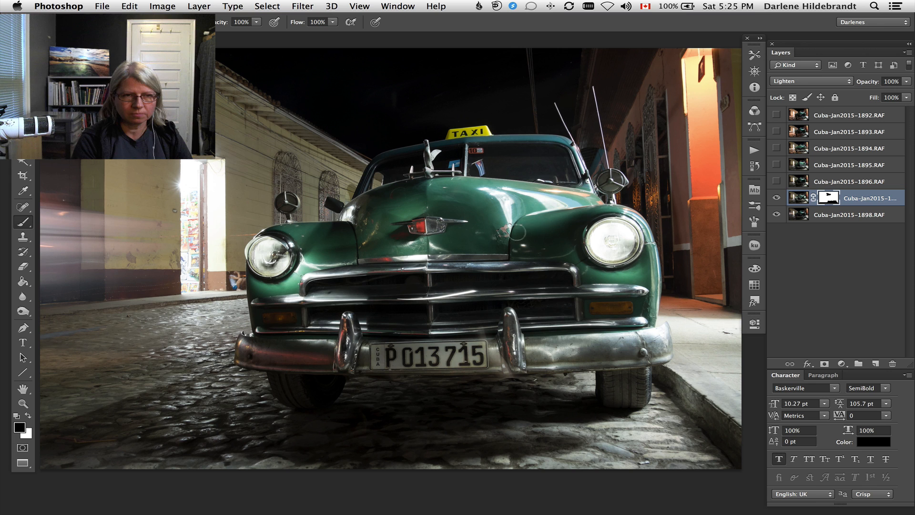
key(3)
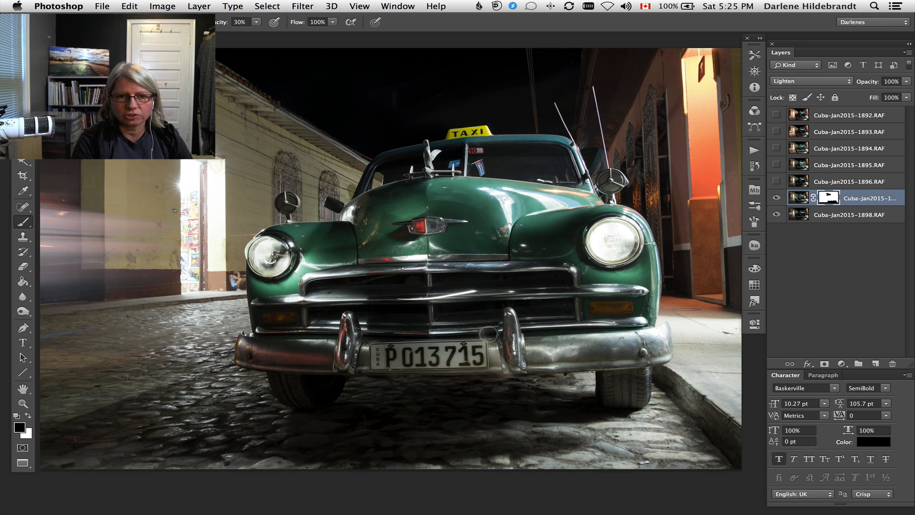
key(bracketleft)
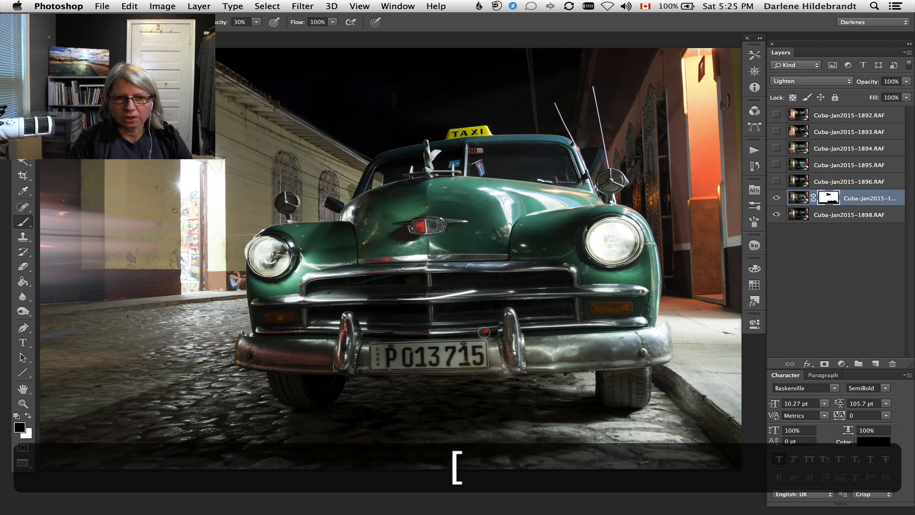
click(495, 357)
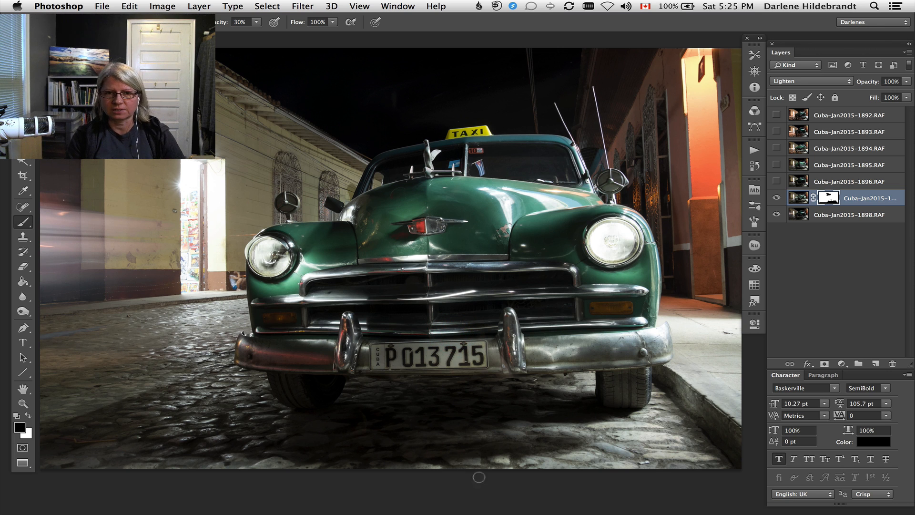
Hide and show the masked Cuba-Jan2015-1897.RAF layer to compare the image with and without it.
click(777, 198)
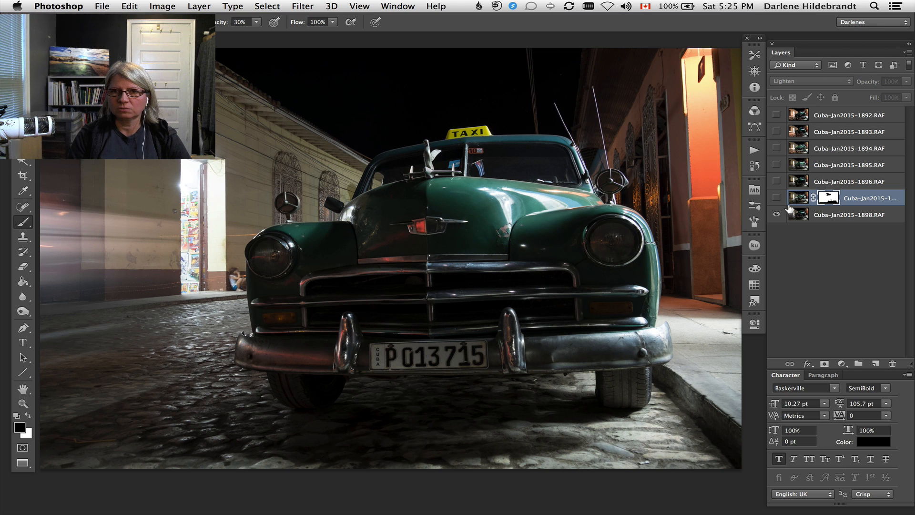
click(776, 198)
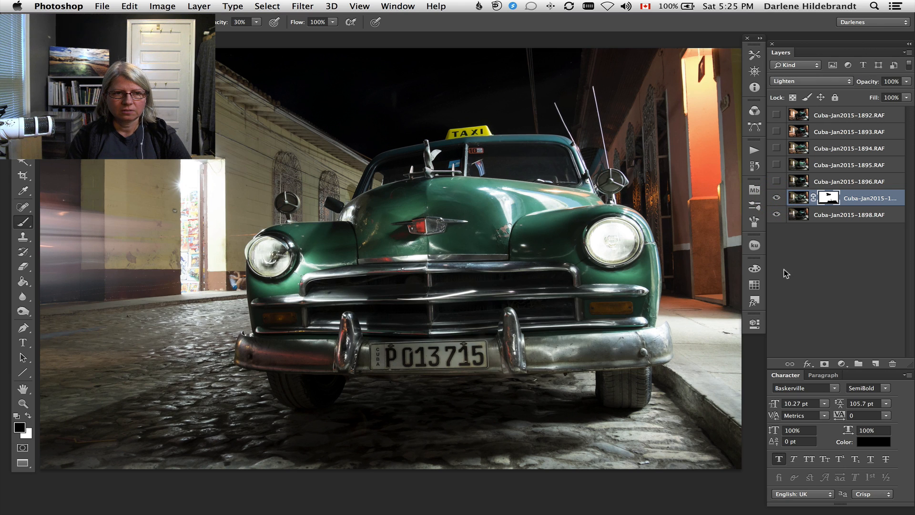
click(776, 198)
click(776, 198)
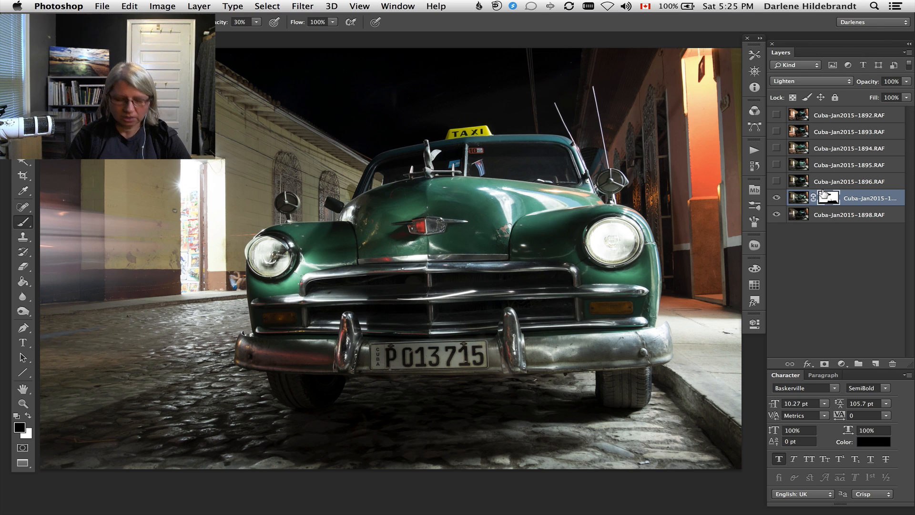
Disable and re-enable the layer mask of the Cuba-Jan2015-1897.RAF layer to compare the image with and without the masking.
key(shift)
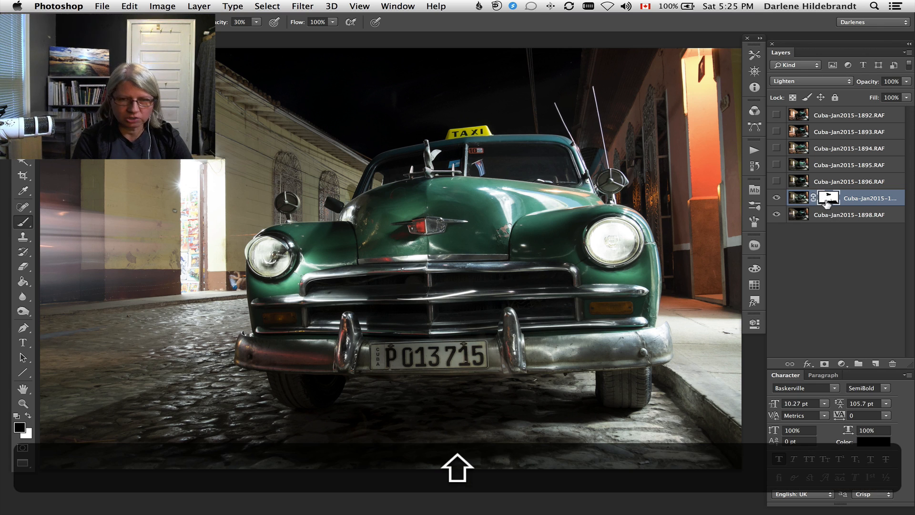
shift+click(825, 195)
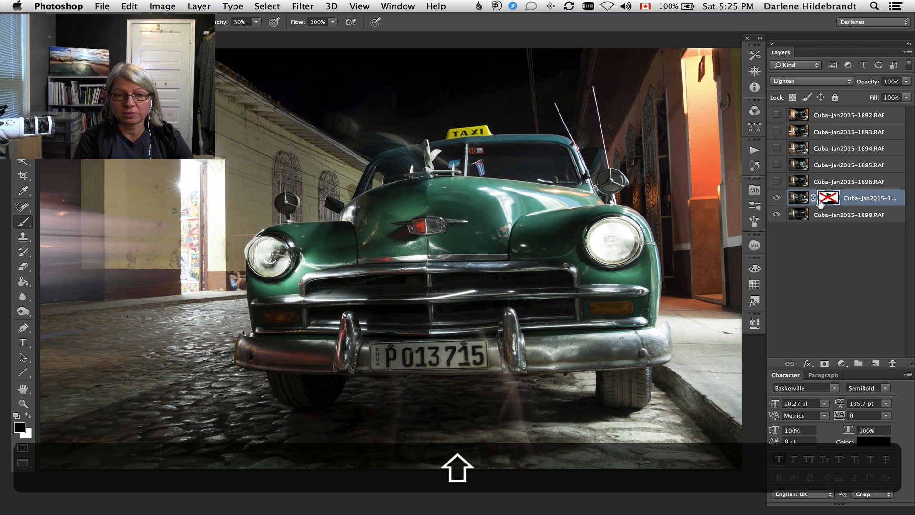
shift+click(825, 195)
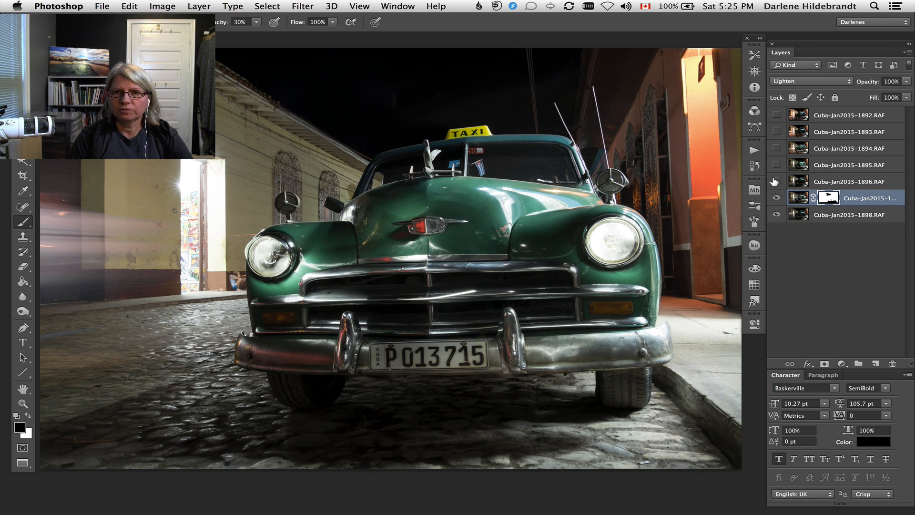
Select the Cuba-Jan2015-1896.RAF layer and repeatedly show and hide it to examine what it adds to the composite.
click(775, 181)
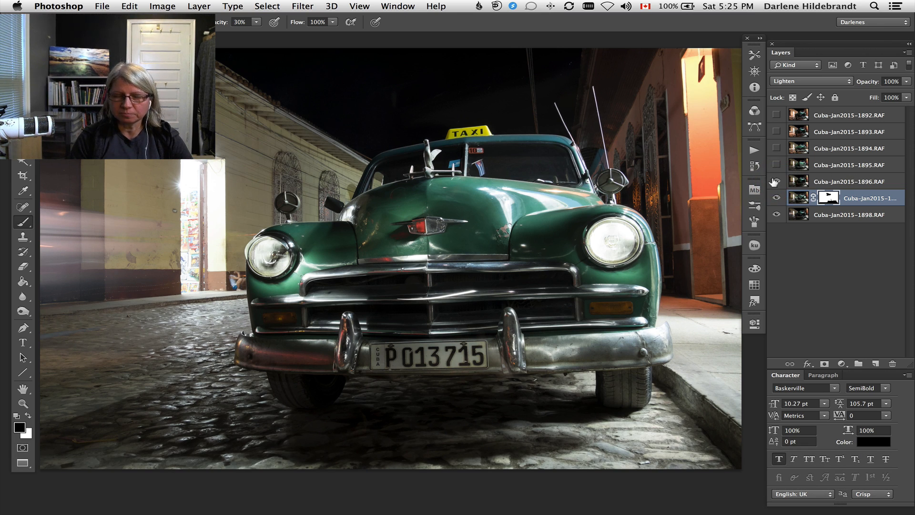
click(892, 179)
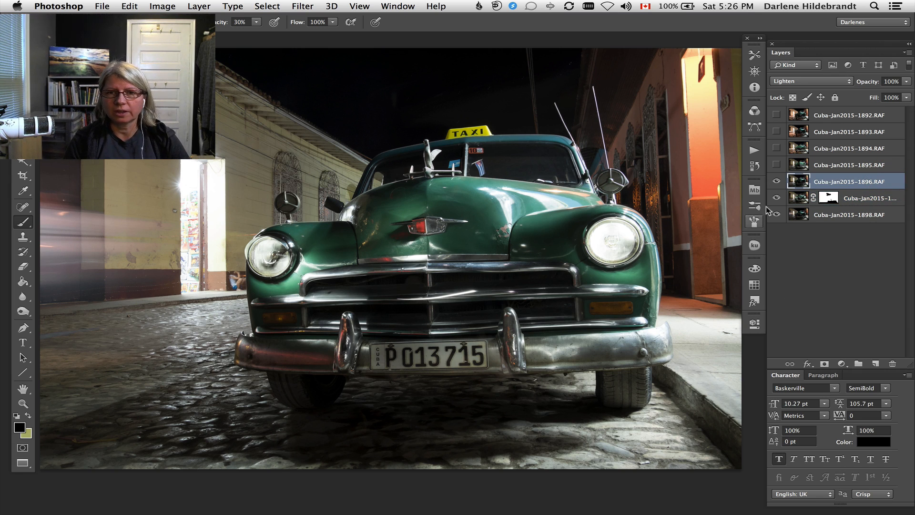
click(775, 181)
click(776, 181)
click(776, 181)
click(776, 181)
click(776, 182)
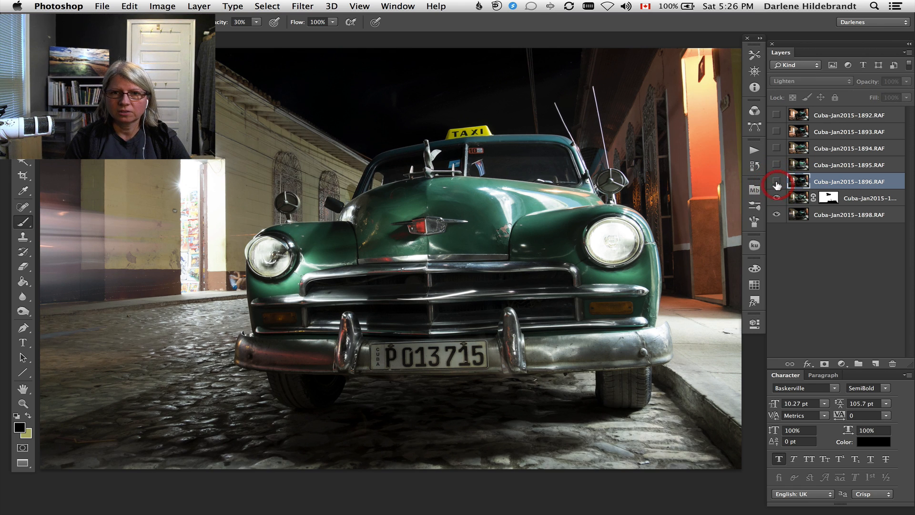
click(776, 182)
click(775, 182)
click(776, 181)
click(776, 182)
click(776, 181)
click(776, 182)
click(777, 182)
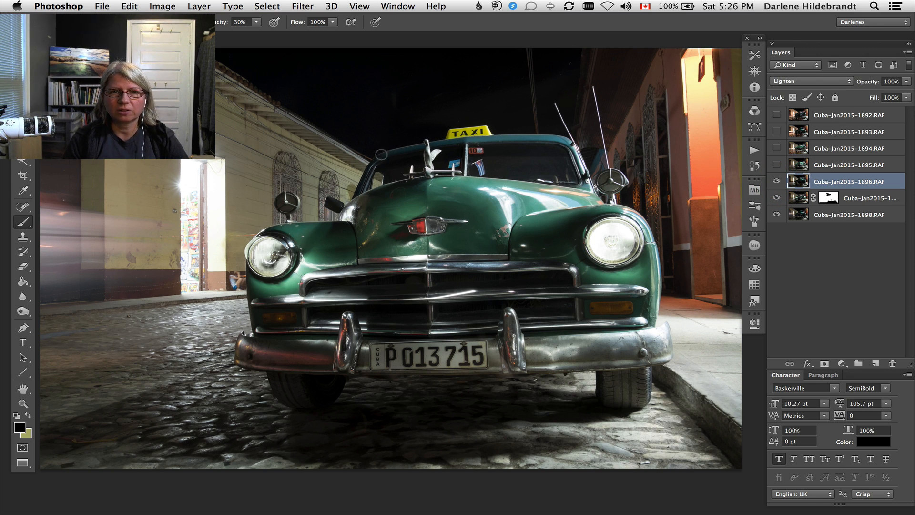
click(776, 182)
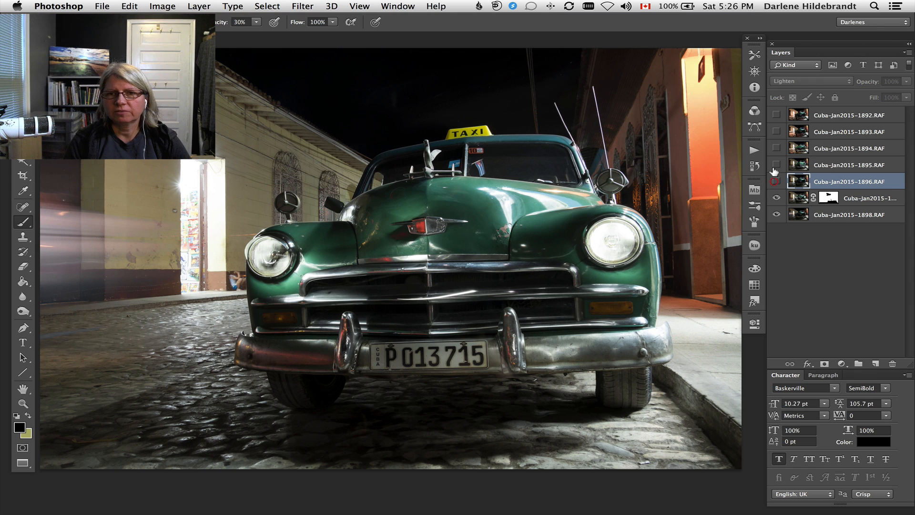
Show and hide the Cuba-Jan2015-1895.RAF and Cuba-Jan2015-1894.RAF layers in turn to compare the light each adds to the car and street.
click(776, 165)
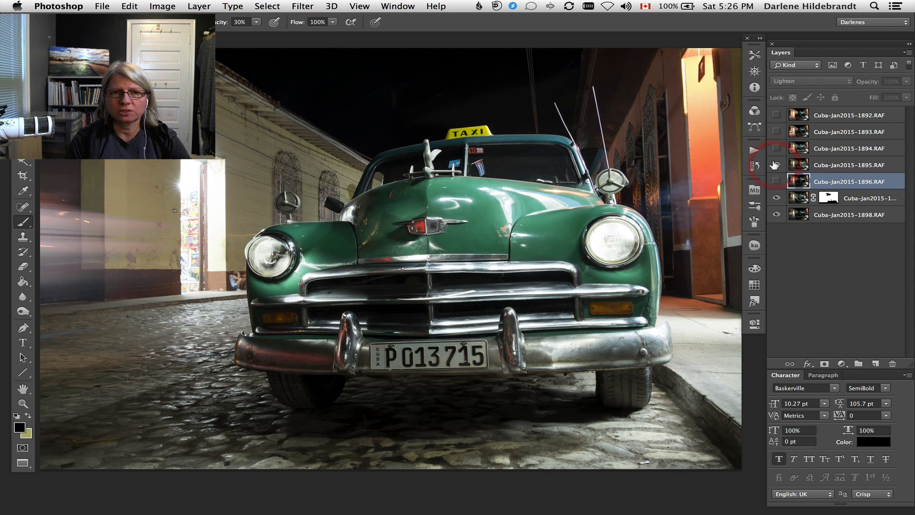
click(776, 165)
click(776, 165)
click(776, 167)
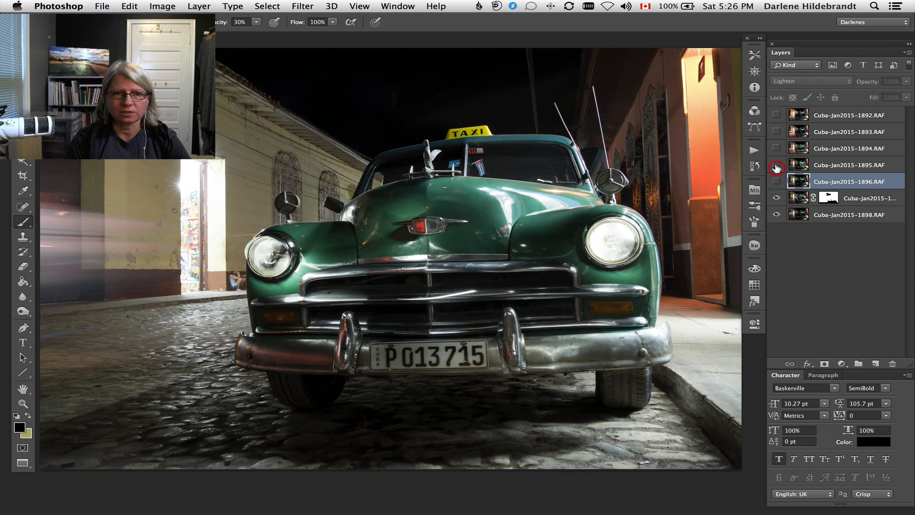
click(777, 166)
click(776, 166)
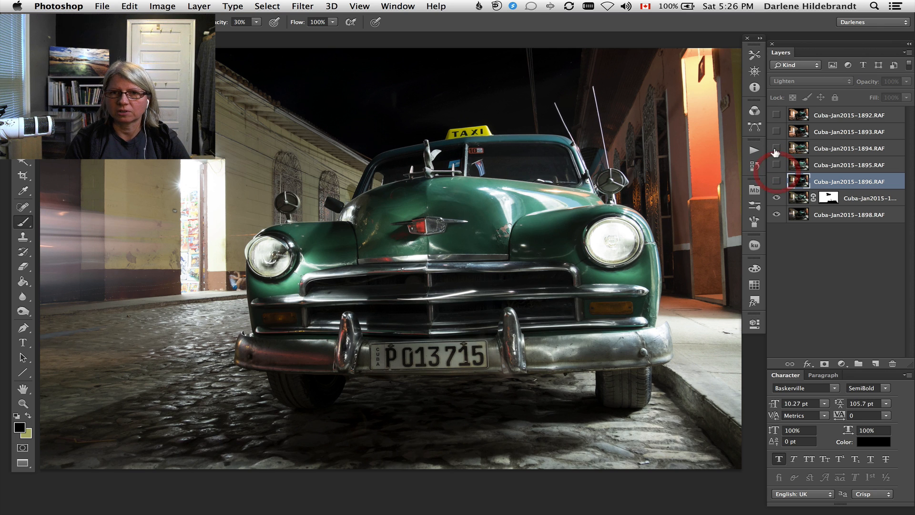
click(776, 148)
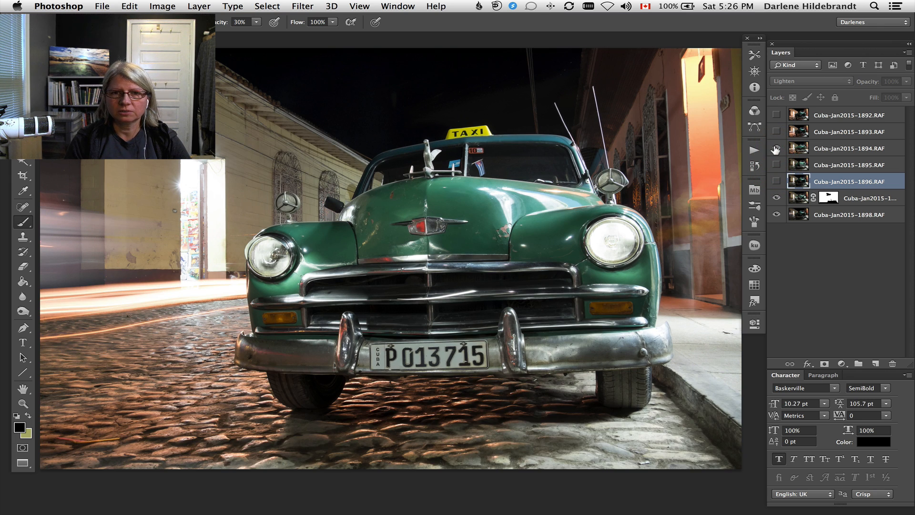
click(775, 150)
click(776, 150)
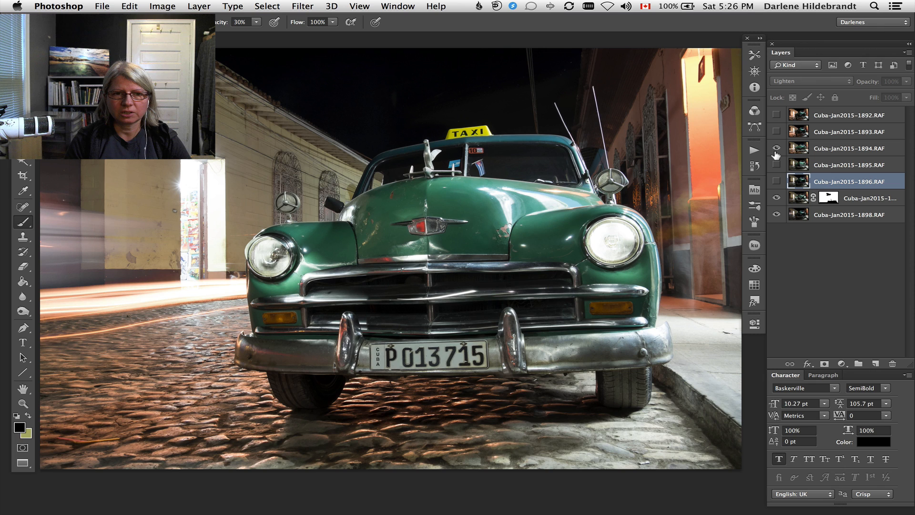
click(775, 154)
click(777, 159)
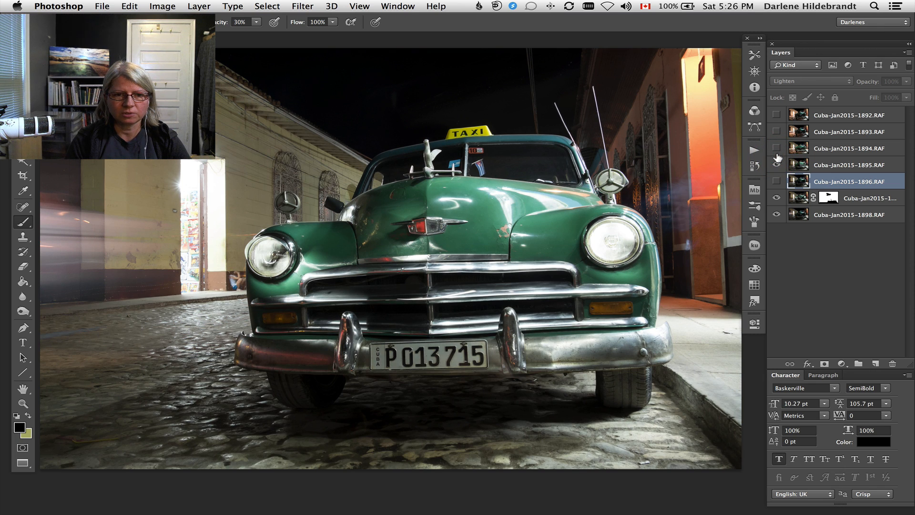
click(776, 162)
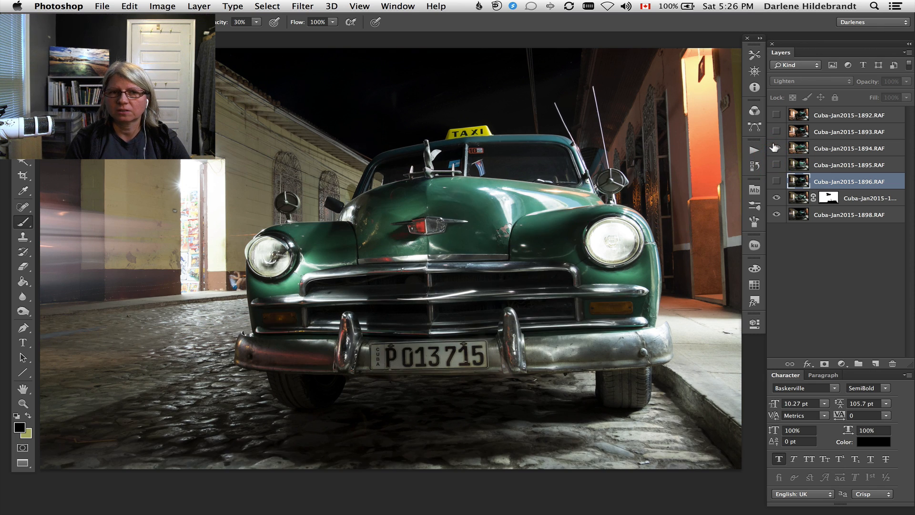
click(775, 147)
click(776, 148)
click(775, 147)
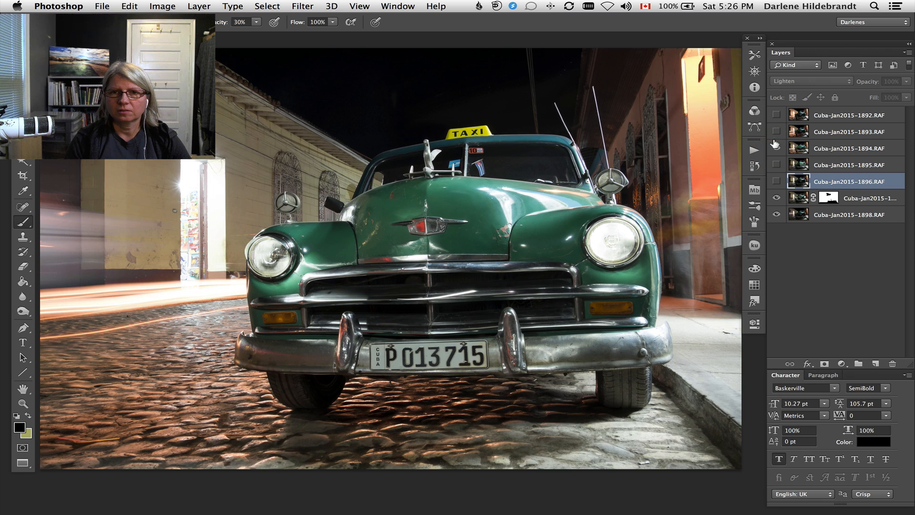
click(776, 148)
Show and hide the Cuba-Jan2015-1893.RAF and Cuba-Jan2015-1892.RAF layers to examine their effect on the buildings and cobblestones.
click(774, 132)
click(774, 133)
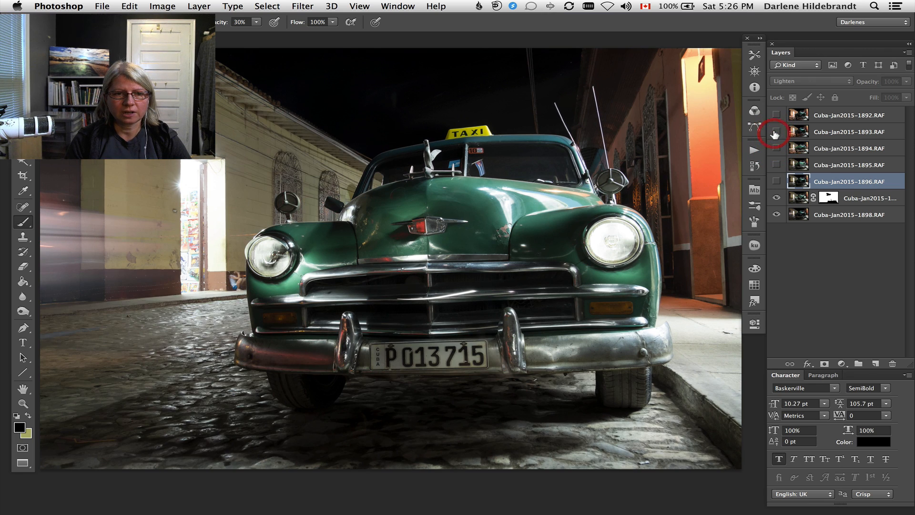
click(775, 133)
click(774, 133)
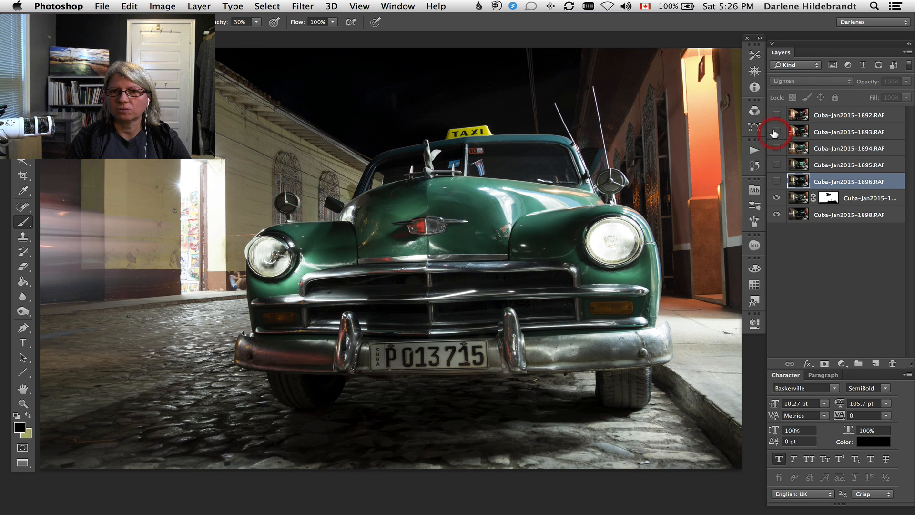
click(774, 115)
click(776, 115)
click(776, 115)
click(776, 132)
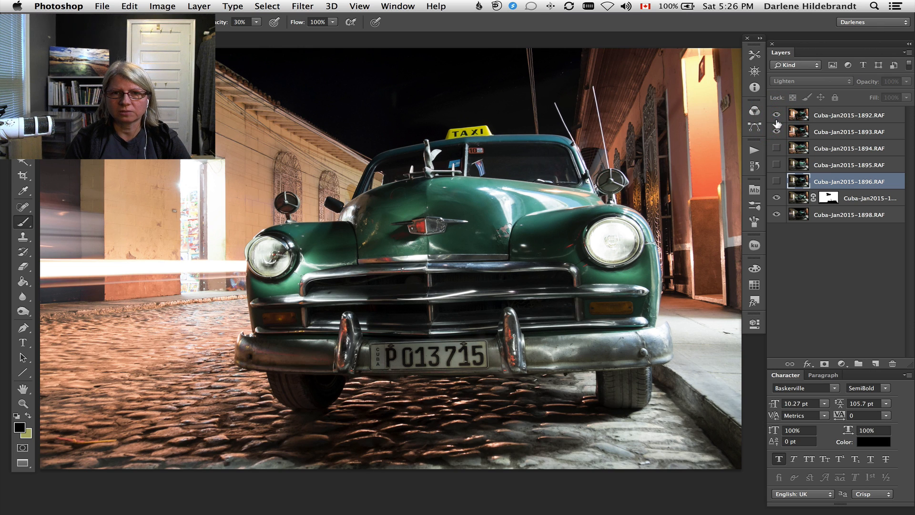
click(776, 116)
click(775, 116)
click(776, 116)
click(776, 132)
Compare the image with and without the Cuba-Jan2015-1896.RAF layer once more and delete that layer.
click(775, 182)
click(775, 182)
click(775, 182)
click(776, 183)
click(776, 182)
click(775, 182)
drag(879, 179, 891, 363)
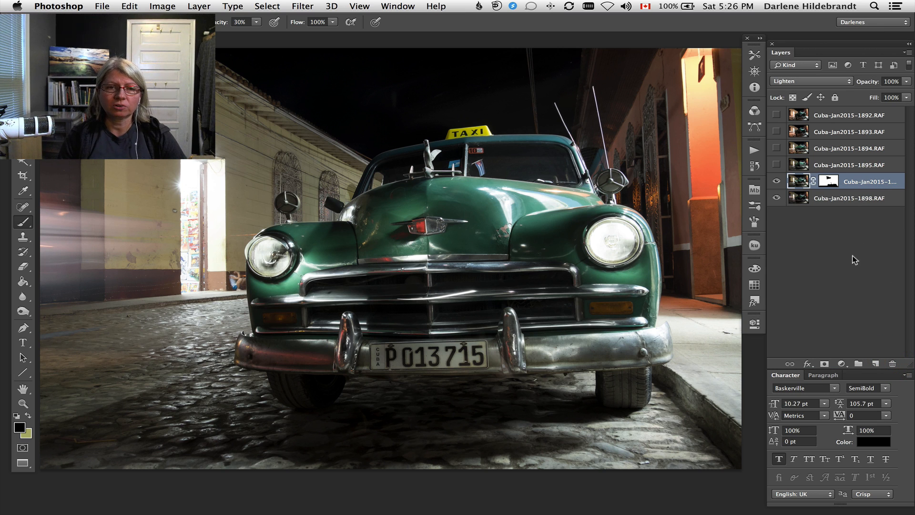
Show the Cuba-Jan2015-1895.RAF layer, compare the image with and without it, and add a layer mask to it.
click(889, 163)
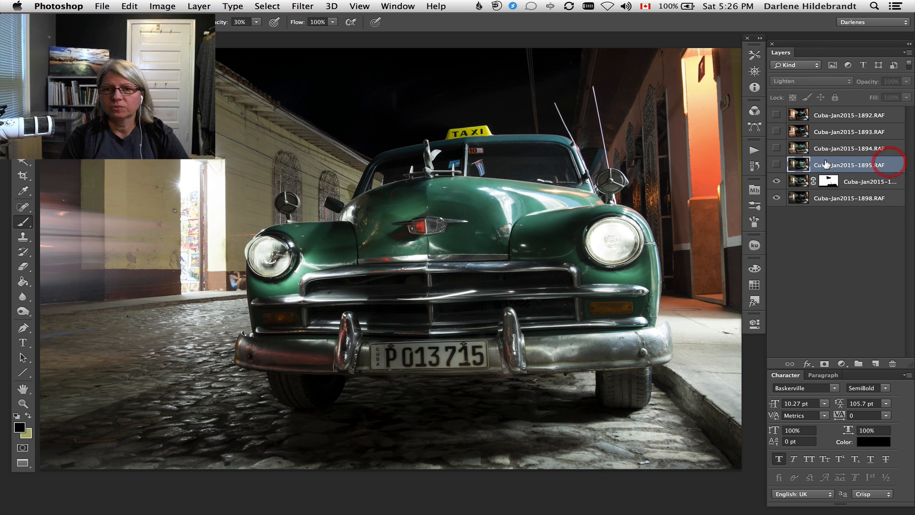
click(776, 164)
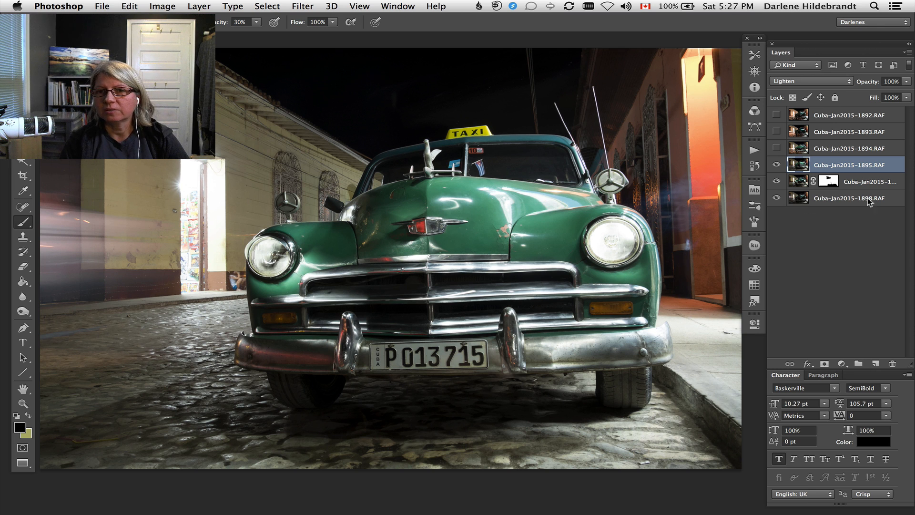
click(776, 164)
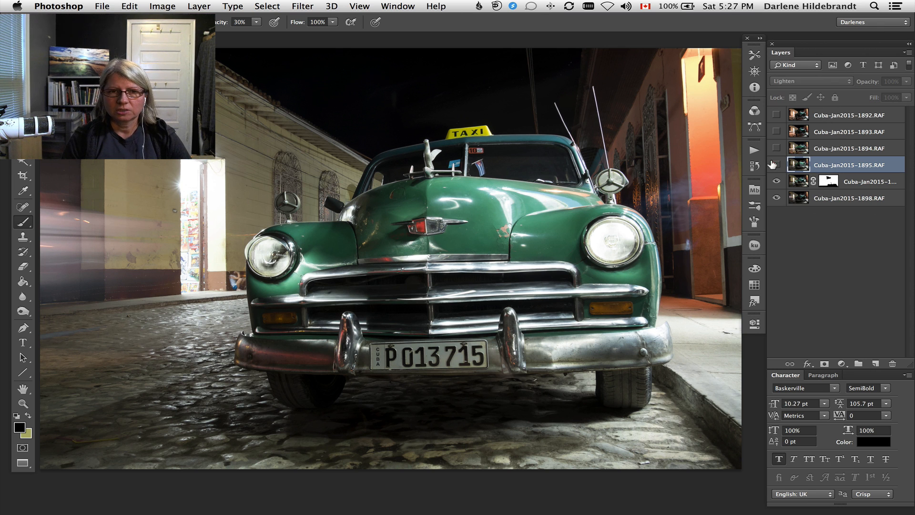
click(776, 165)
click(776, 165)
click(776, 165)
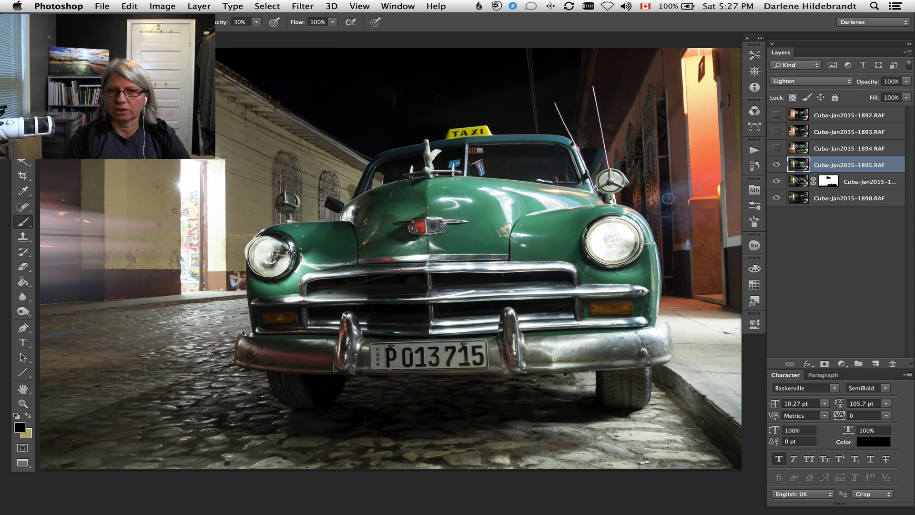
click(823, 363)
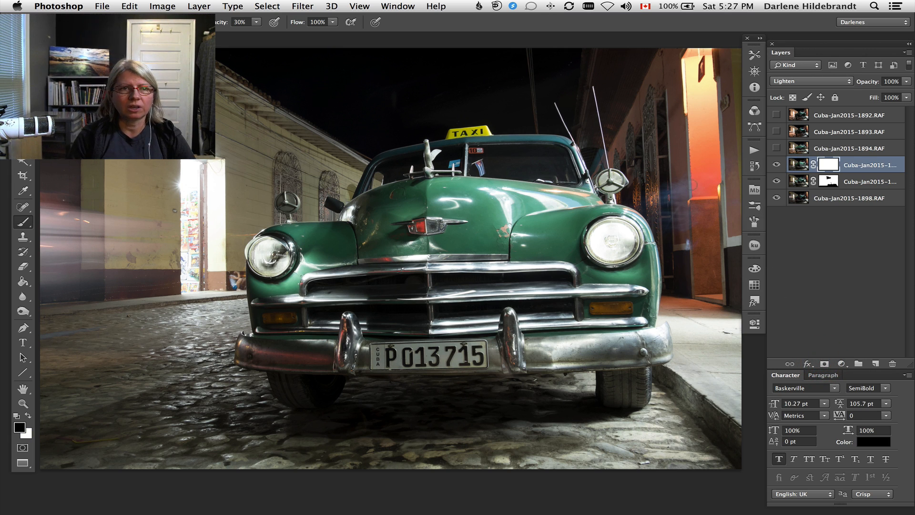
Enlarge the brush and paint black on the new mask over the bluish haze on the wall between the car and the orange doorway.
key(bracketright)
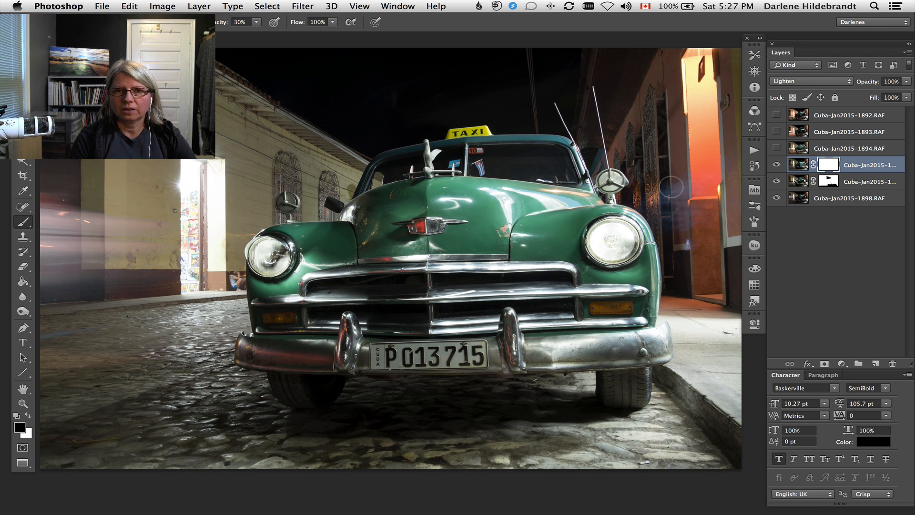
key(bracketright)
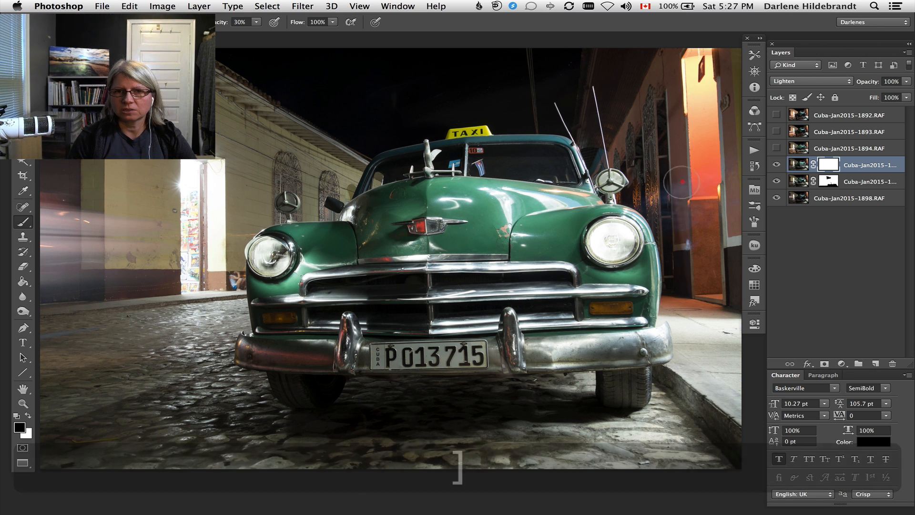
mouse_move(695, 258)
mouse_down()
mouse_move(694, 190)
mouse_move(691, 177)
mouse_move(687, 220)
mouse_move(675, 176)
mouse_move(667, 194)
mouse_move(679, 270)
mouse_move(661, 193)
mouse_move(660, 208)
mouse_move(678, 295)
mouse_move(709, 289)
mouse_move(700, 294)
mouse_move(693, 280)
mouse_move(689, 195)
mouse_up()
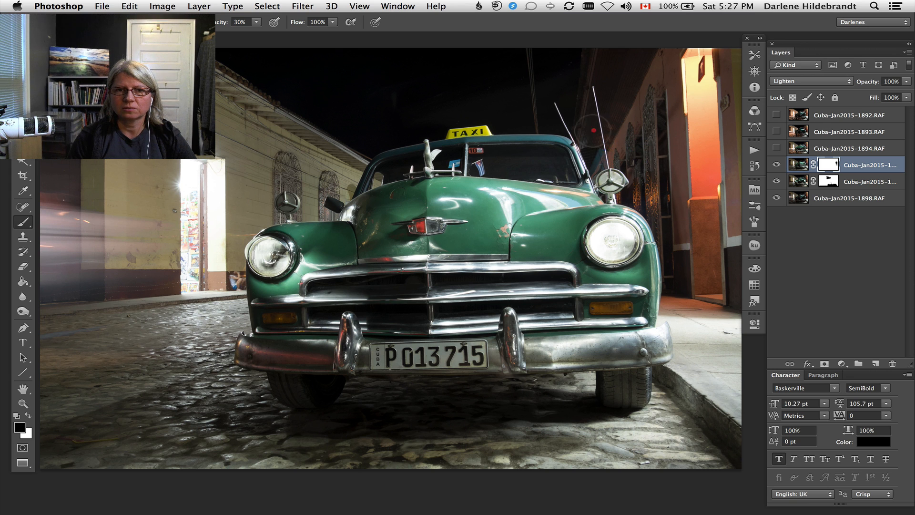
Hide and show the masked Cuba-Jan2015-1895.RAF layer repeatedly to check for remaining differences around the car and street.
click(776, 165)
click(774, 166)
click(776, 167)
click(777, 177)
click(777, 177)
click(776, 178)
click(777, 180)
click(777, 179)
click(777, 180)
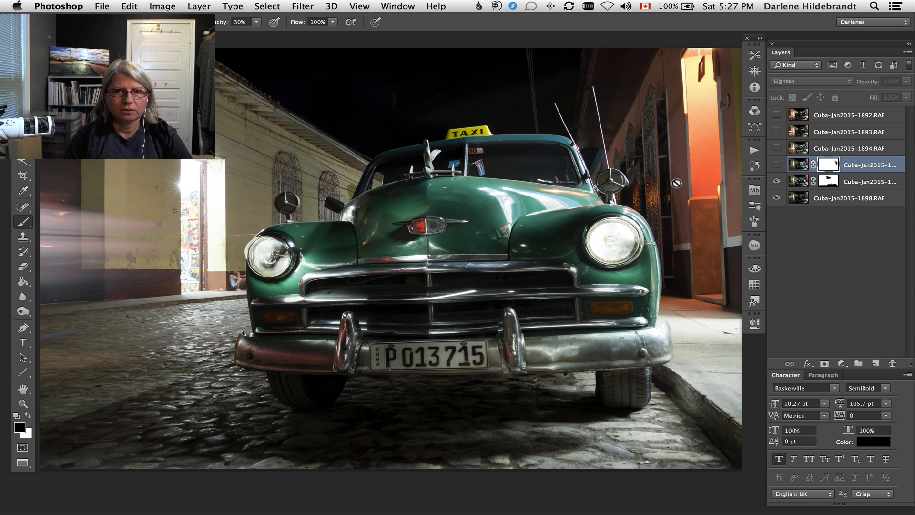
click(777, 164)
click(777, 166)
click(777, 169)
click(776, 165)
click(775, 164)
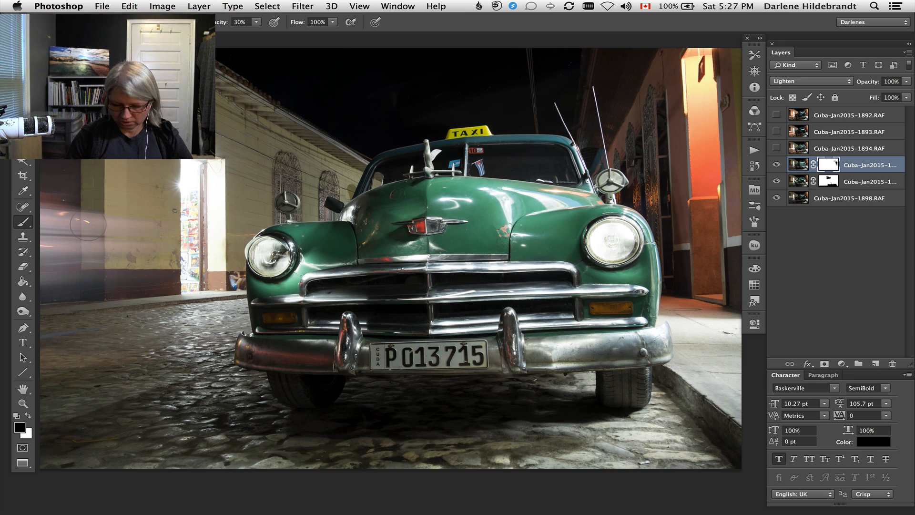
key(bracketleft)
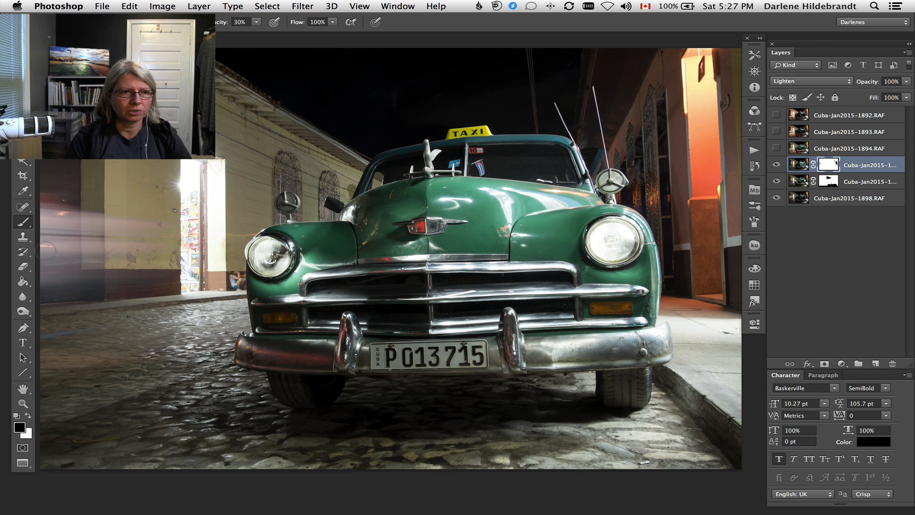
click(776, 165)
click(776, 165)
click(776, 165)
click(776, 165)
click(776, 165)
click(776, 165)
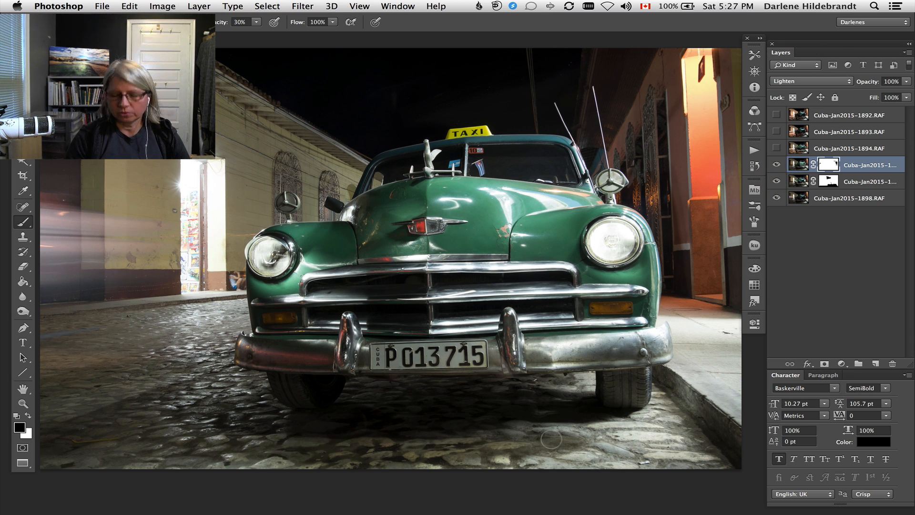
Enlarge the brush considerably, set its opacity to 50%, and paint black on the mask over the cobblestones in front of the car.
key(bracketright)
key(bracketright)
key(bracketright)
key(bracketright)
key(bracketright)
key(bracketright)
key(bracketright)
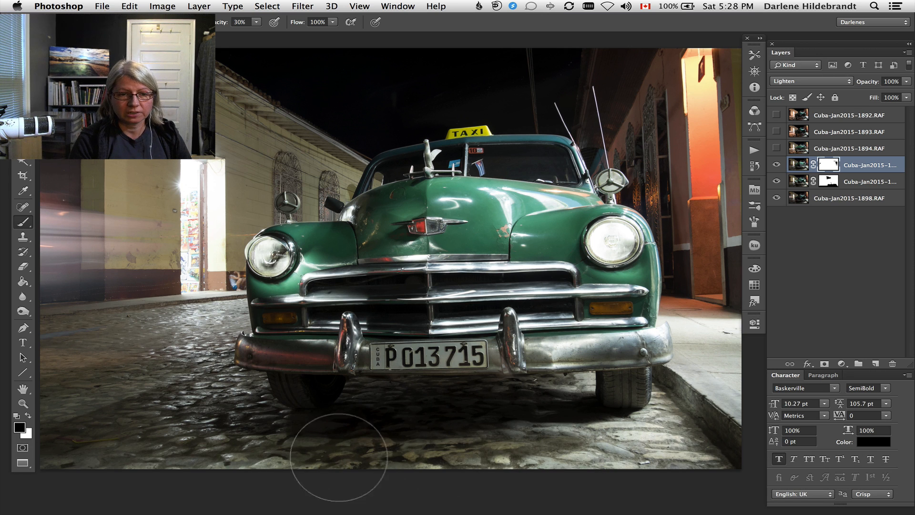
key(5)
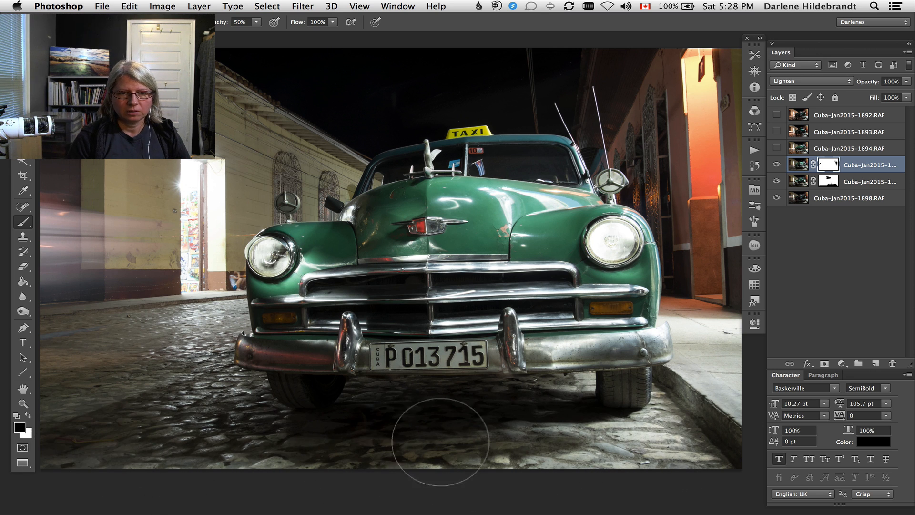
Hide and show the Cuba-Jan2015-1895.RAF layer to compare the darkened cobblestones with and without it.
click(776, 165)
click(777, 165)
click(778, 166)
click(777, 164)
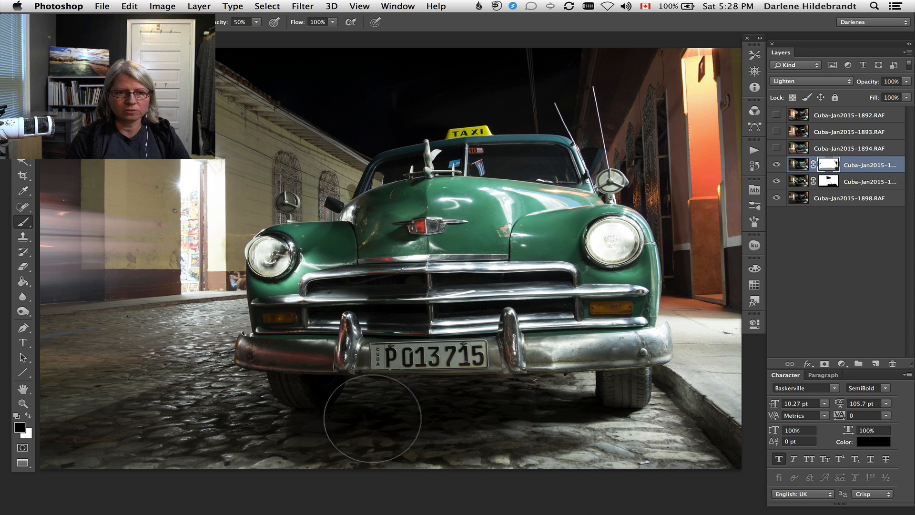
Paint black on the Cuba-Jan2015-1895.RAF mask across the foreground cobblestones and compare the result with the layer hidden and shown.
mouse_move(601, 454)
mouse_down()
mouse_move(645, 398)
mouse_move(523, 426)
mouse_move(219, 433)
mouse_up()
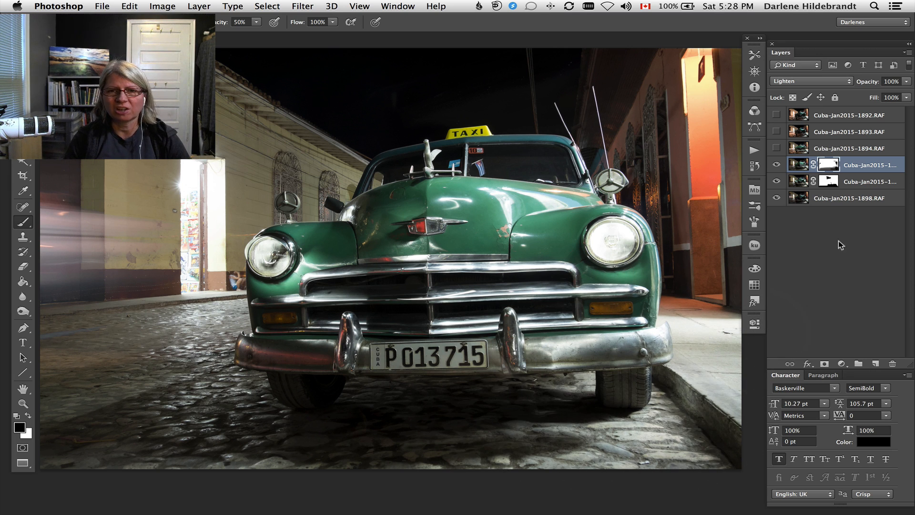
click(776, 164)
click(776, 165)
click(777, 165)
click(776, 168)
Hide and show the two masked layers above Cuba-Jan2015-1898.RAF in turn to compare what each adds to the car and street.
click(777, 181)
click(777, 180)
click(777, 179)
click(778, 180)
click(778, 180)
click(777, 180)
click(777, 181)
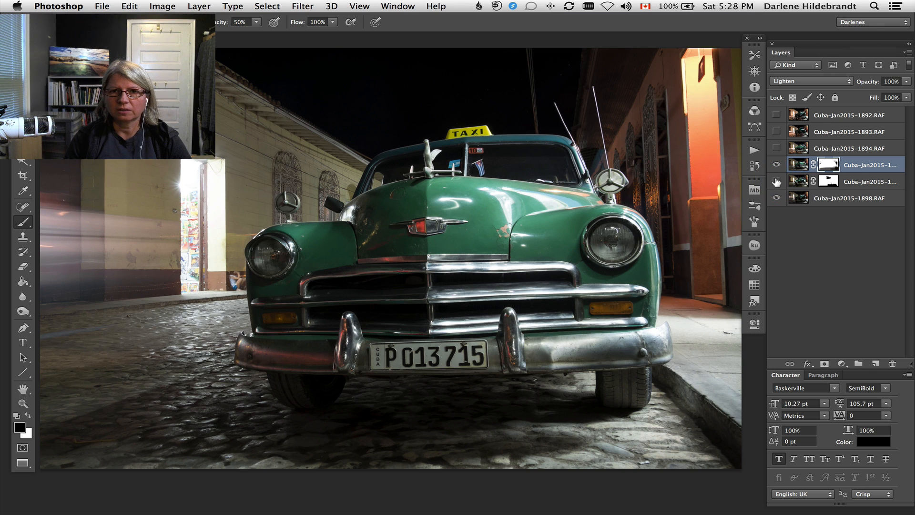
click(777, 180)
click(778, 165)
click(779, 166)
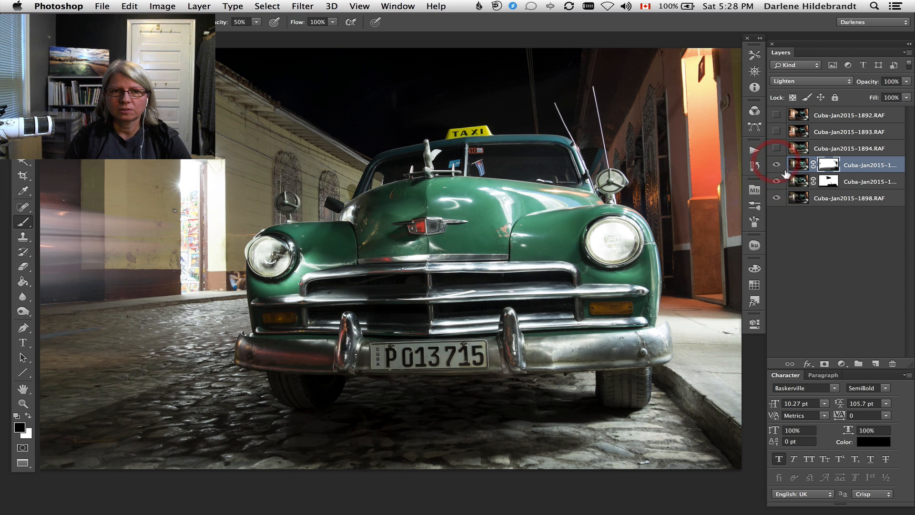
Show the Cuba-Jan2015-1894.RAF layer, add a white mask to it, and compare the image with and without the layer.
click(776, 149)
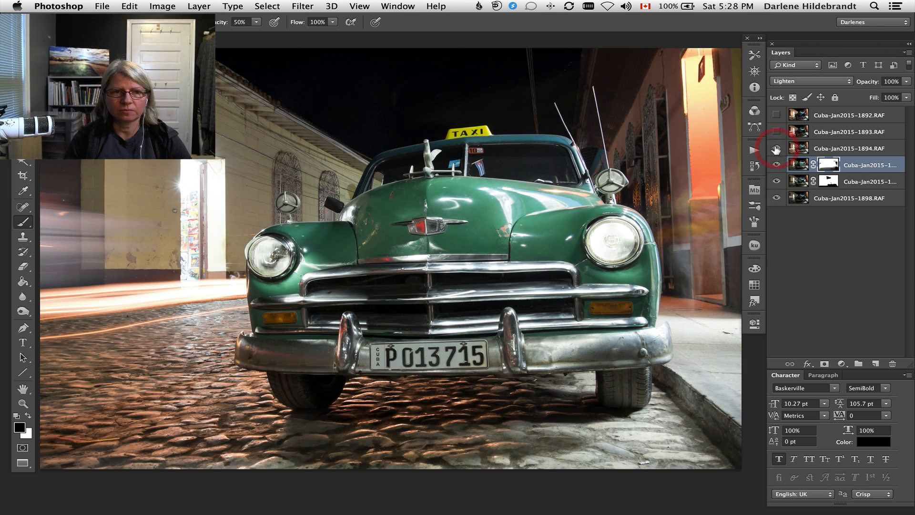
click(879, 148)
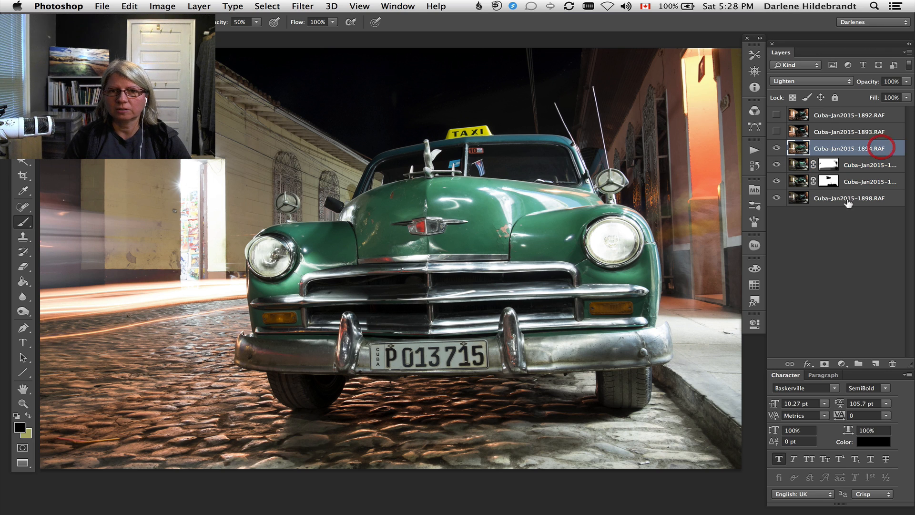
click(824, 363)
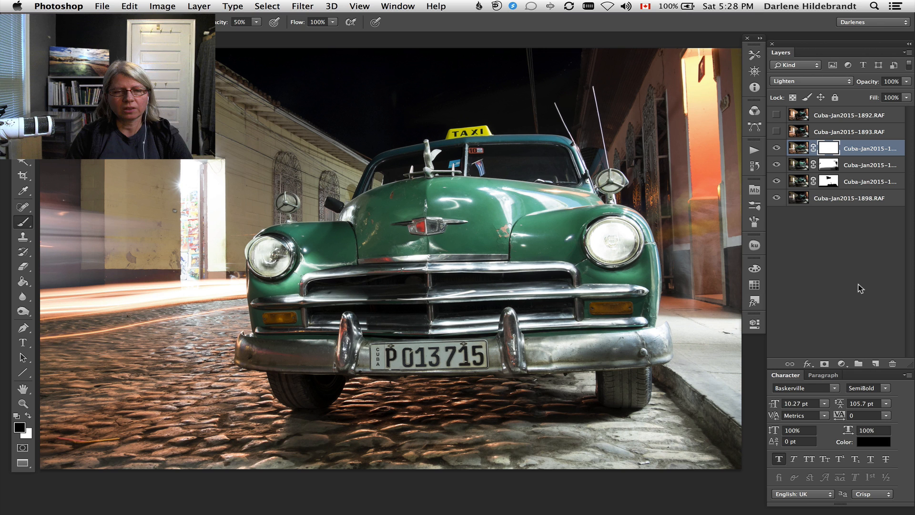
click(775, 148)
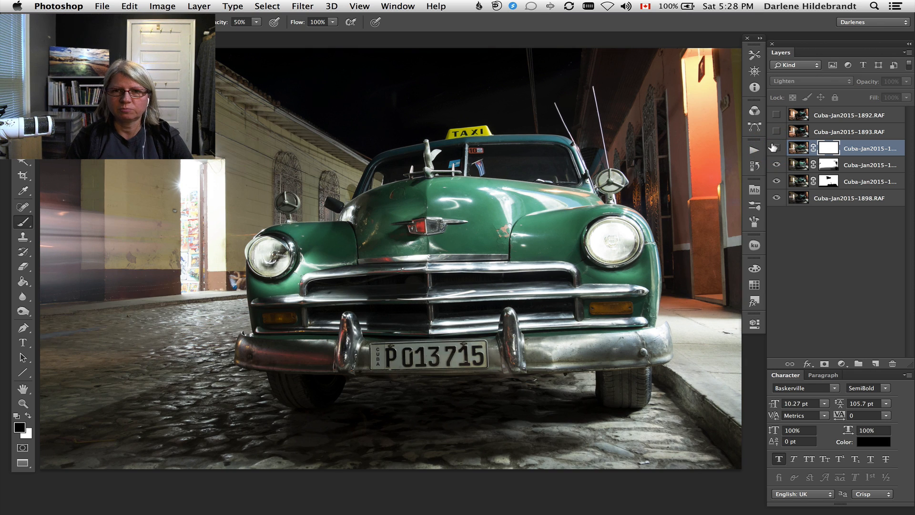
click(774, 148)
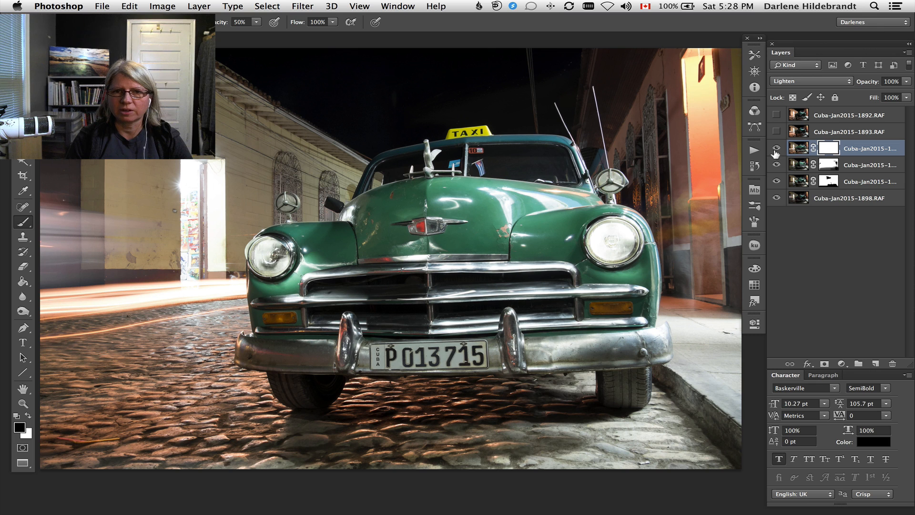
Try lower opacities for the Cuba-Jan2015-1894.RAF layer and set it to 88%.
click(906, 82)
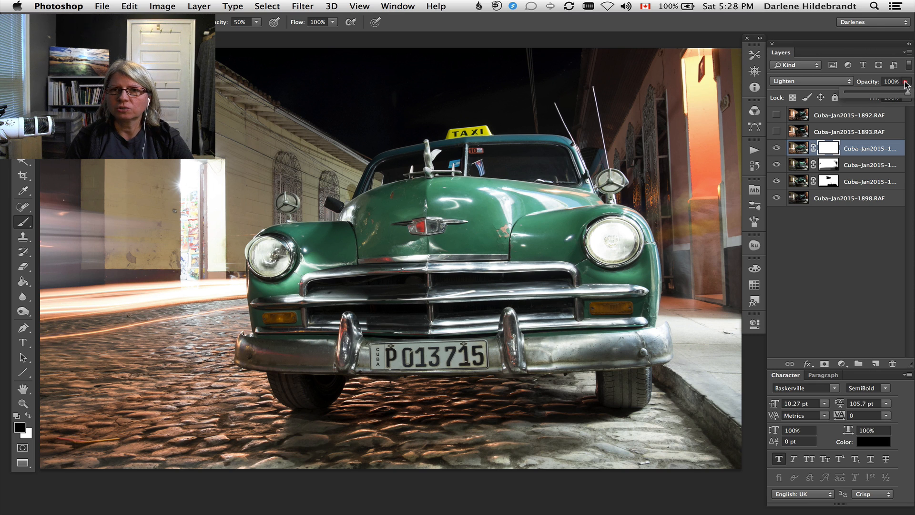
mouse_move(907, 92)
mouse_down()
mouse_move(881, 94)
mouse_move(910, 97)
mouse_up()
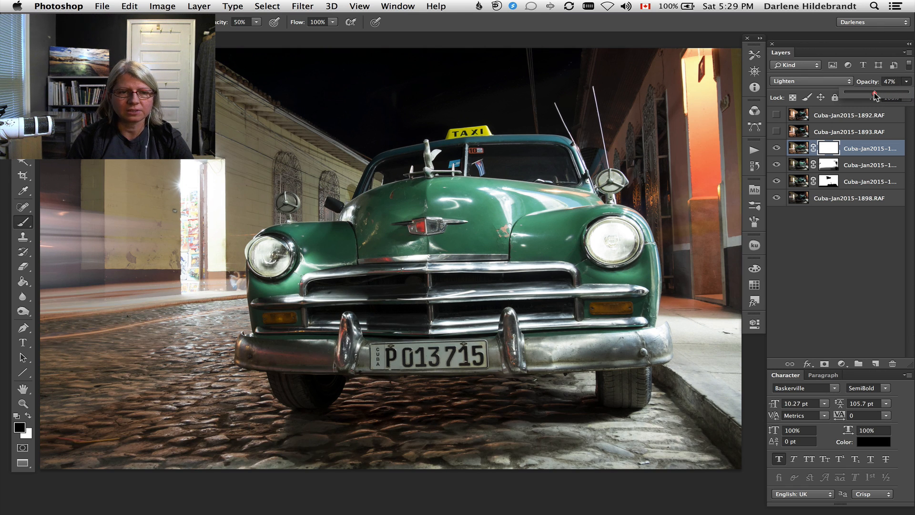
drag(891, 98, 899, 96)
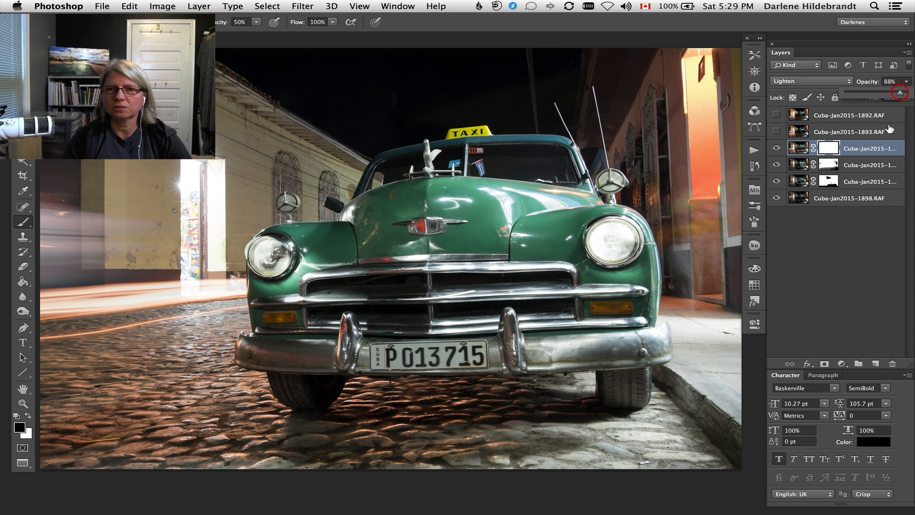
click(889, 142)
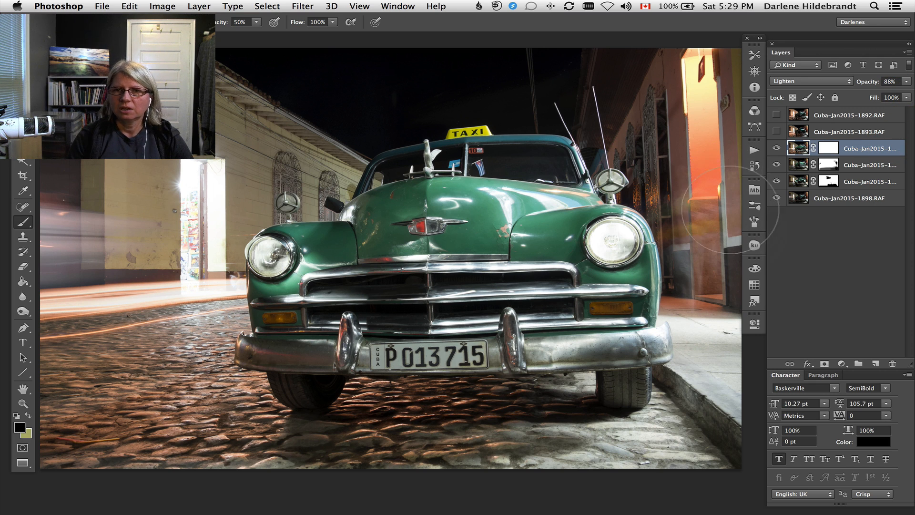
Adjust the brush size and paint black on the Cuba-Jan2015-1894.RAF layer over the haze beside the orange doorway.
key(bracketleft)
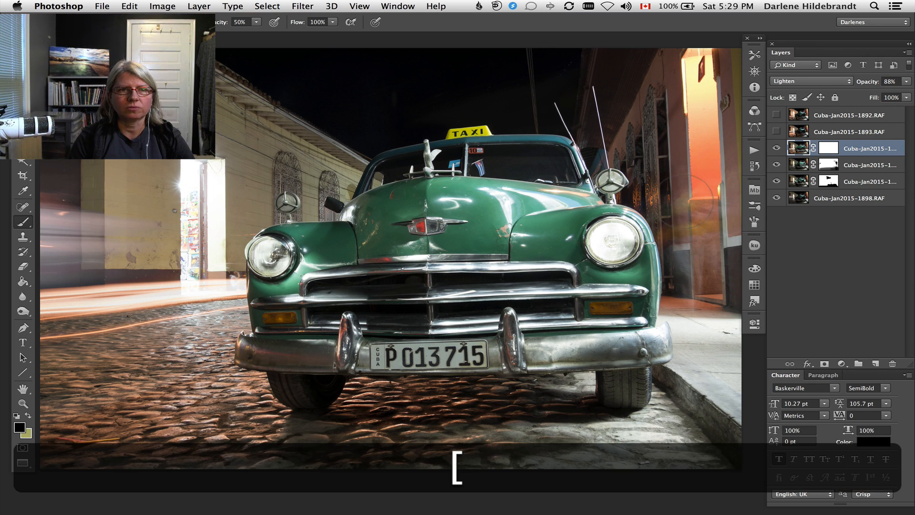
key(bracketright)
mouse_move(678, 205)
mouse_down()
mouse_move(705, 224)
mouse_move(695, 172)
mouse_move(706, 245)
mouse_move(716, 174)
mouse_move(703, 273)
mouse_move(696, 266)
mouse_move(683, 299)
mouse_move(702, 306)
mouse_up()
mouse_move(686, 267)
mouse_down()
mouse_move(692, 159)
mouse_move(682, 194)
mouse_move(675, 124)
mouse_move(701, 81)
mouse_move(715, 78)
mouse_move(712, 286)
mouse_move(716, 202)
mouse_up()
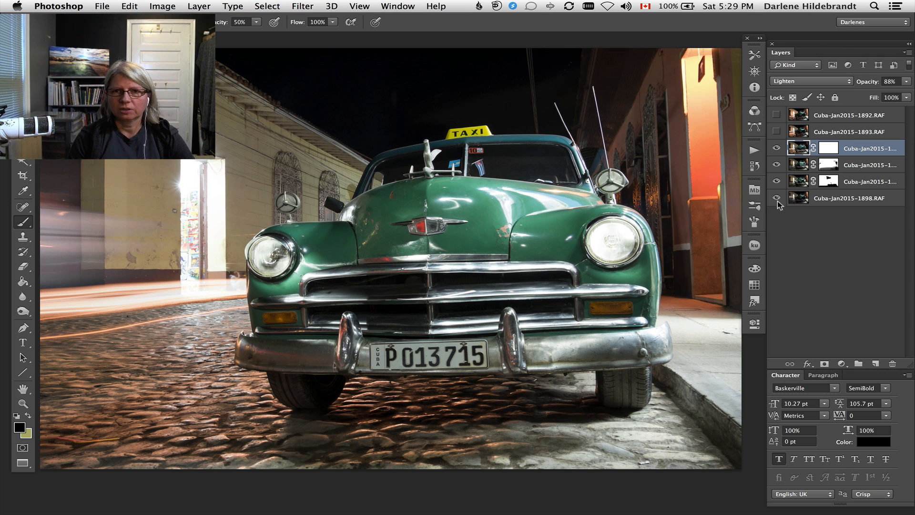
Hide and show the Cuba-Jan2015-1894.RAF layer to check the doorway area and street for remaining differences.
click(776, 149)
click(776, 148)
click(775, 148)
click(775, 148)
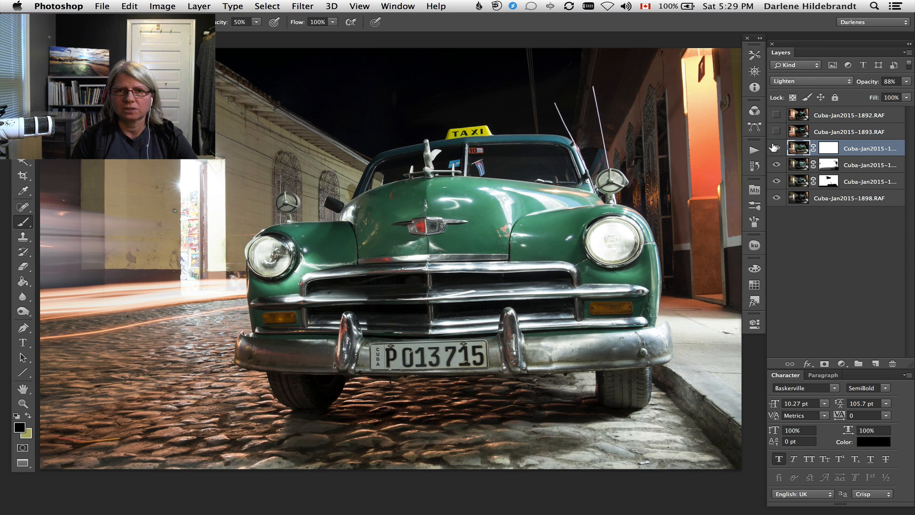
click(773, 148)
click(774, 148)
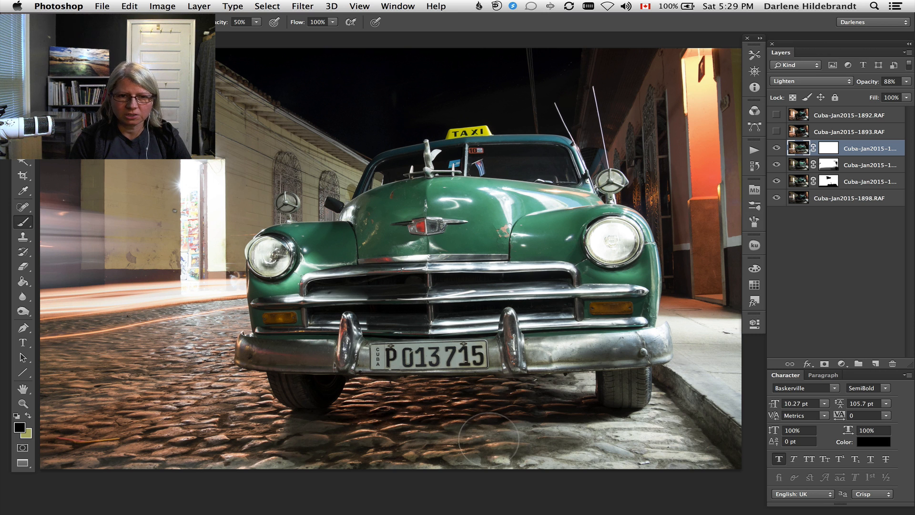
Enlarge the brush, paint black over the foreground cobblestones on the Cuba-Jan2015-1894.RAF layer, and undo the last stroke.
key(bracketright)
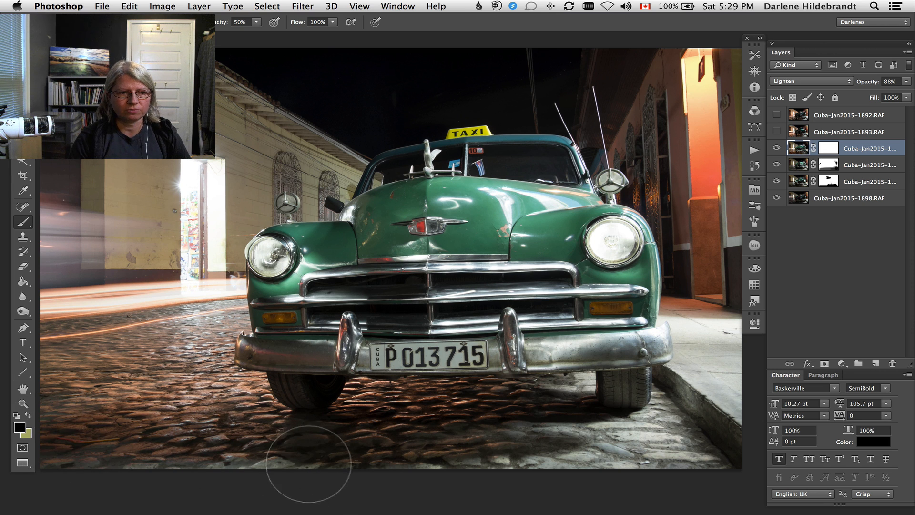
mouse_move(113, 399)
mouse_down()
mouse_move(84, 397)
mouse_move(40, 408)
mouse_move(52, 418)
mouse_move(211, 441)
mouse_move(151, 393)
mouse_move(107, 376)
mouse_move(62, 381)
mouse_up()
key(super+z)
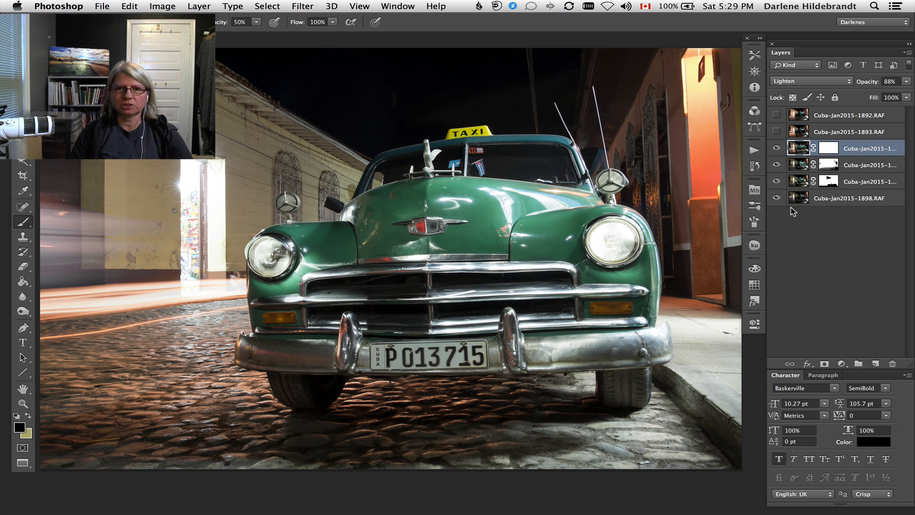
Hide and show the Cuba-Jan2015-1894.RAF layer and the masked layer below it to compare their light on the car and cobblestones.
click(776, 148)
click(775, 148)
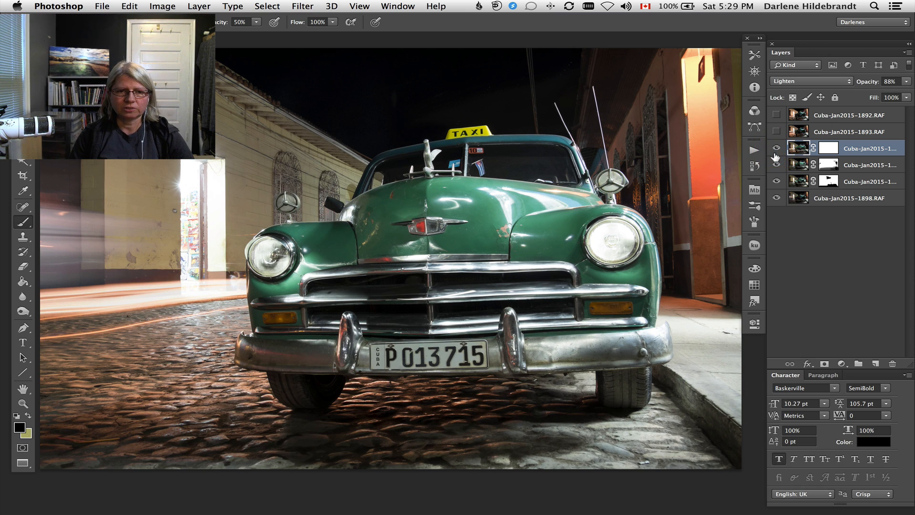
click(776, 160)
click(775, 148)
click(775, 148)
click(775, 148)
click(776, 149)
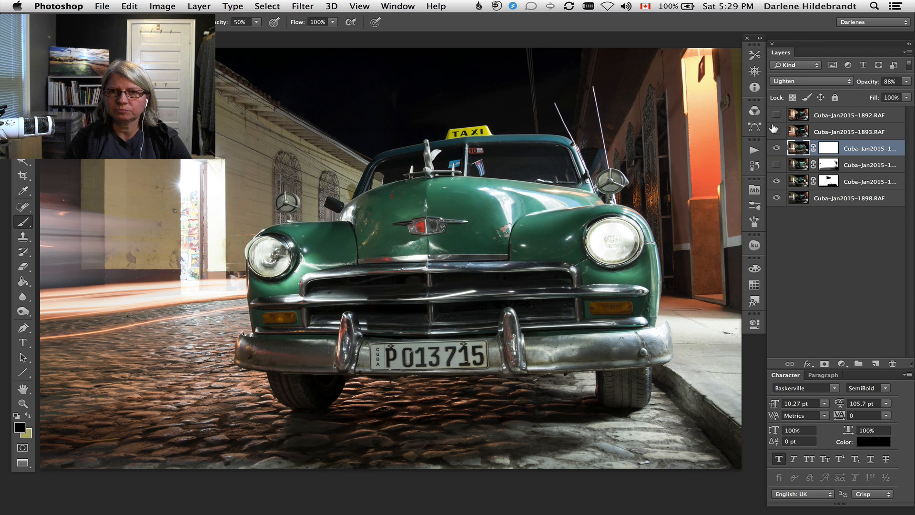
click(775, 164)
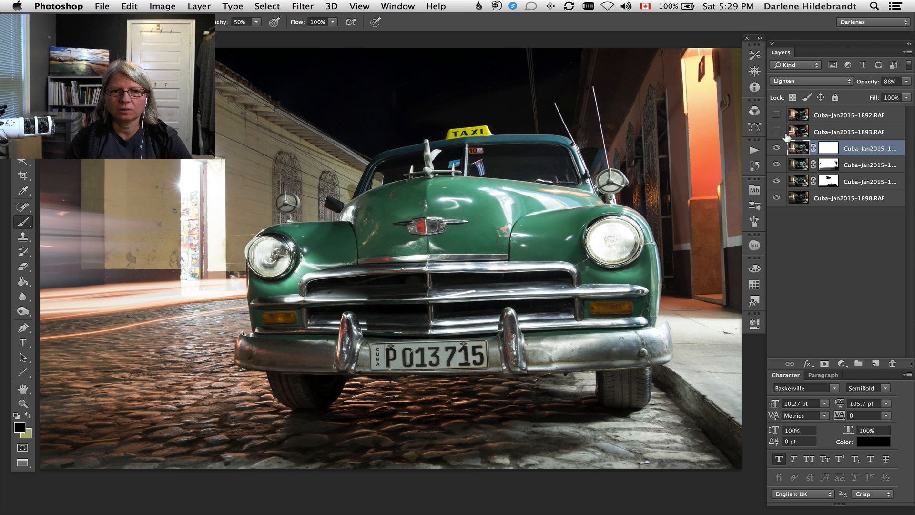
Show and select the Cuba-Jan2015-1893.RAF layer, then check the image with and without it.
click(776, 131)
click(832, 129)
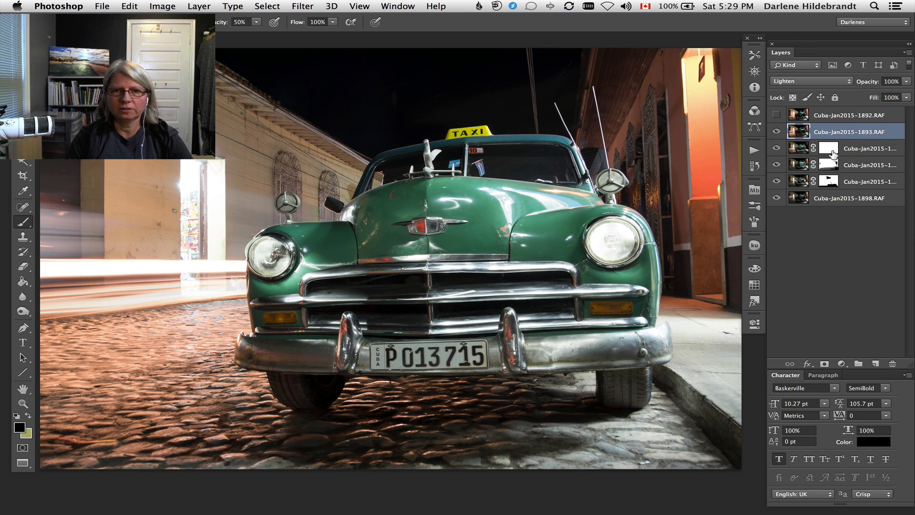
click(776, 132)
click(776, 133)
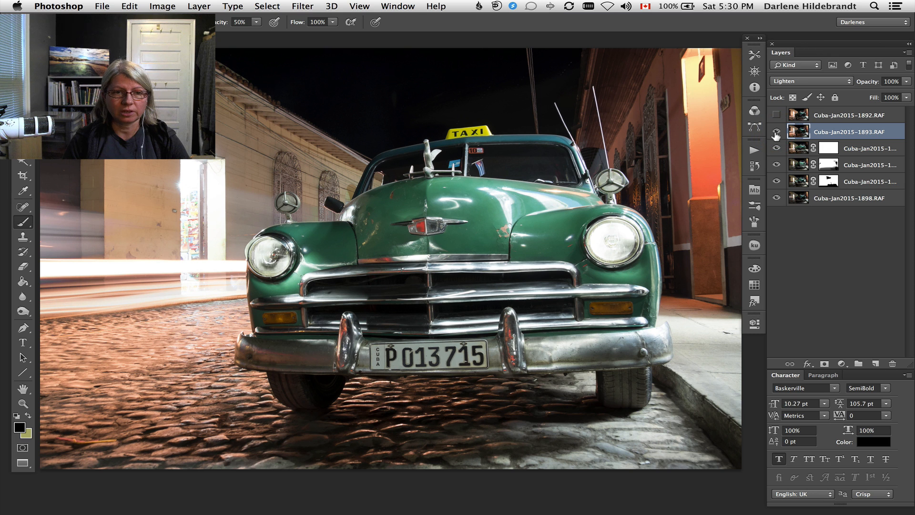
Hide and show the Cuba-Jan2015-1893.RAF and Cuba-Jan2015-1894.RAF layers repeatedly to compare their light trails and street lighting.
click(773, 131)
click(775, 132)
click(775, 134)
click(776, 134)
click(777, 136)
click(776, 138)
click(776, 139)
click(777, 139)
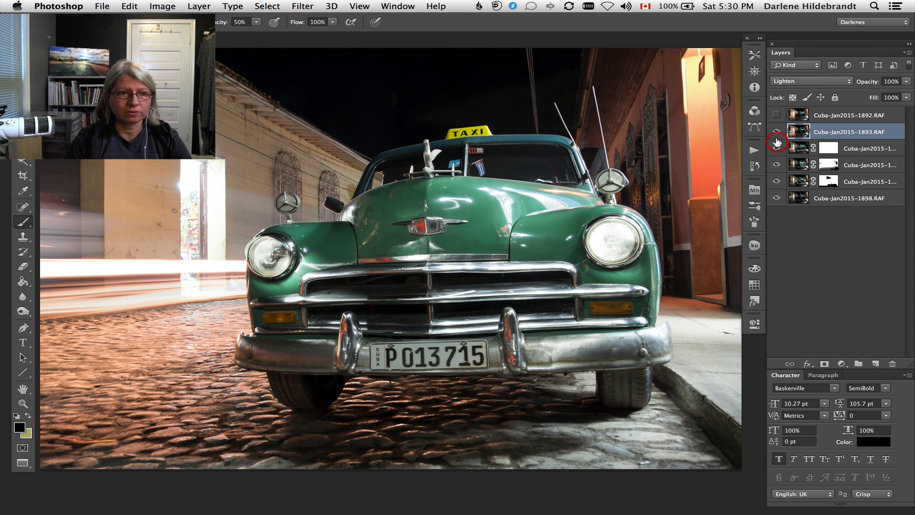
click(778, 144)
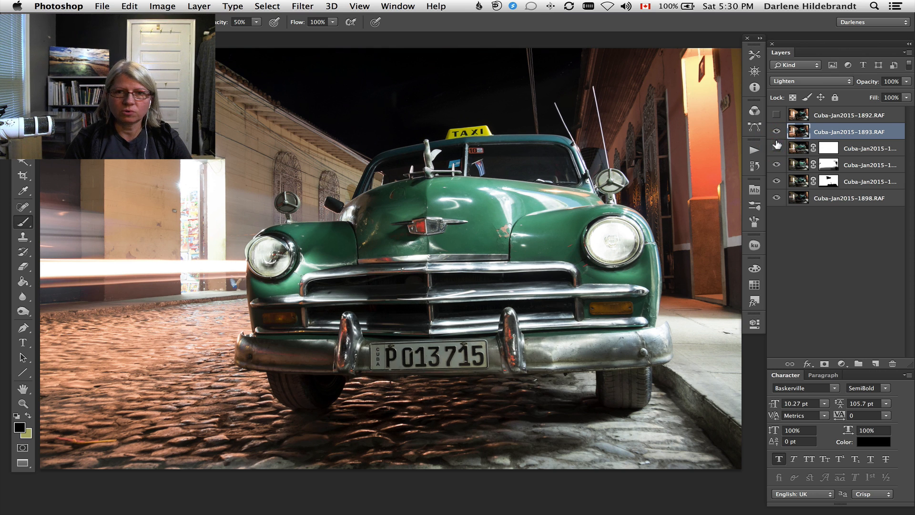
click(776, 144)
click(774, 132)
click(775, 133)
click(776, 134)
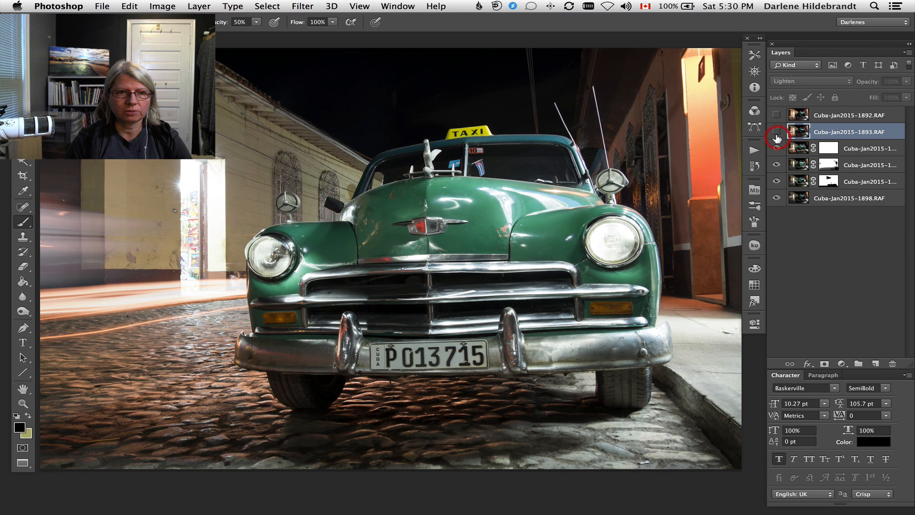
click(776, 132)
click(778, 144)
click(778, 143)
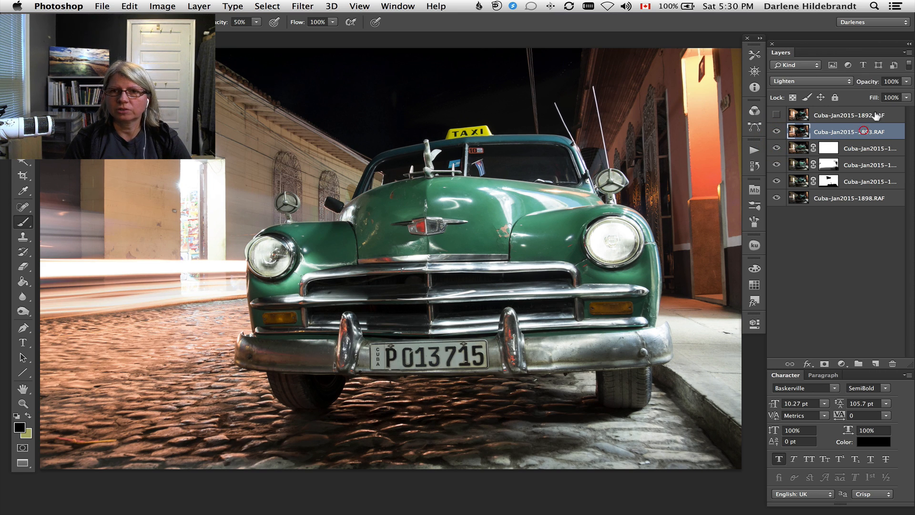
Set the Cuba-Jan2015-1893.RAF layer's opacity to 42% and add a white layer mask to it.
click(905, 81)
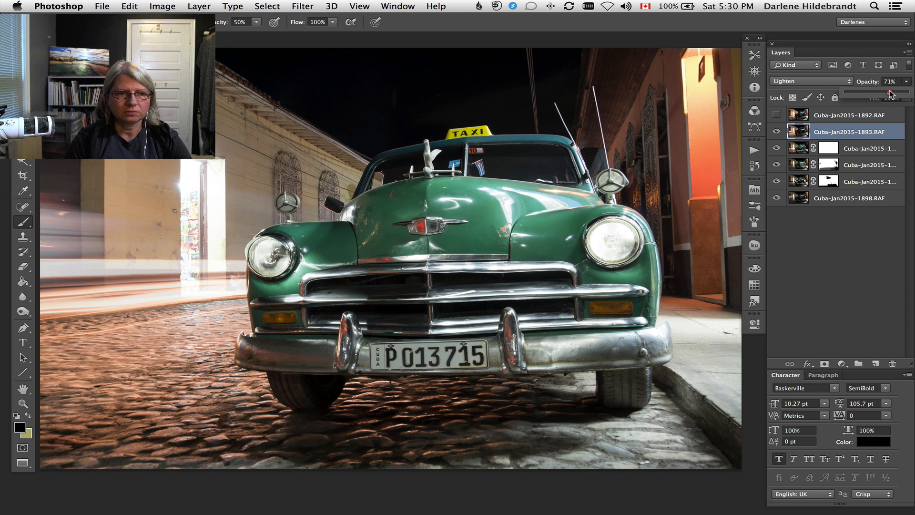
drag(879, 94, 868, 93)
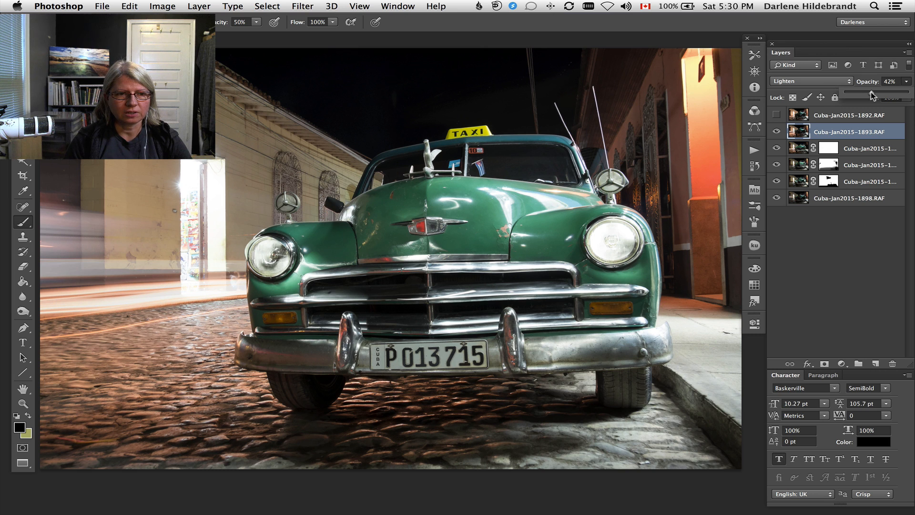
click(824, 363)
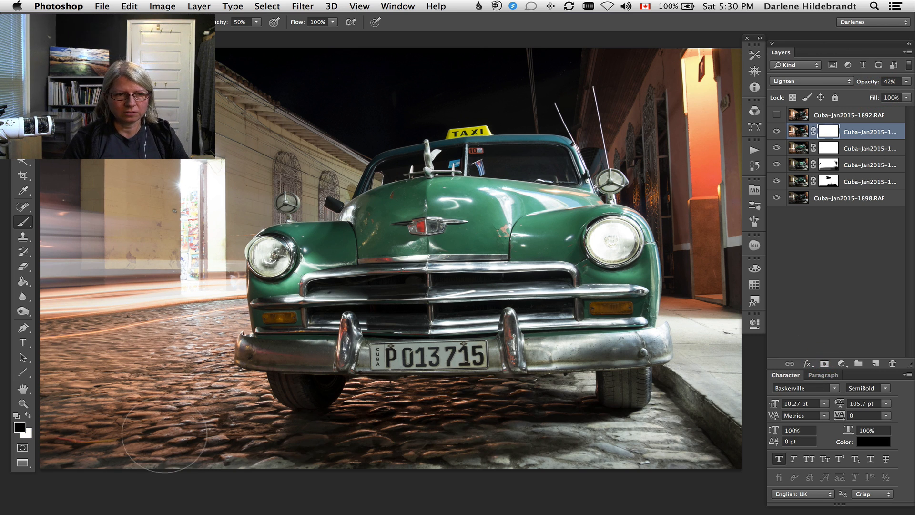
Set the brush opacity to 30%, enlarge the brush to 800 px, and paint black on the new mask over the foreground cobblestones.
key(3)
key(bracketright)
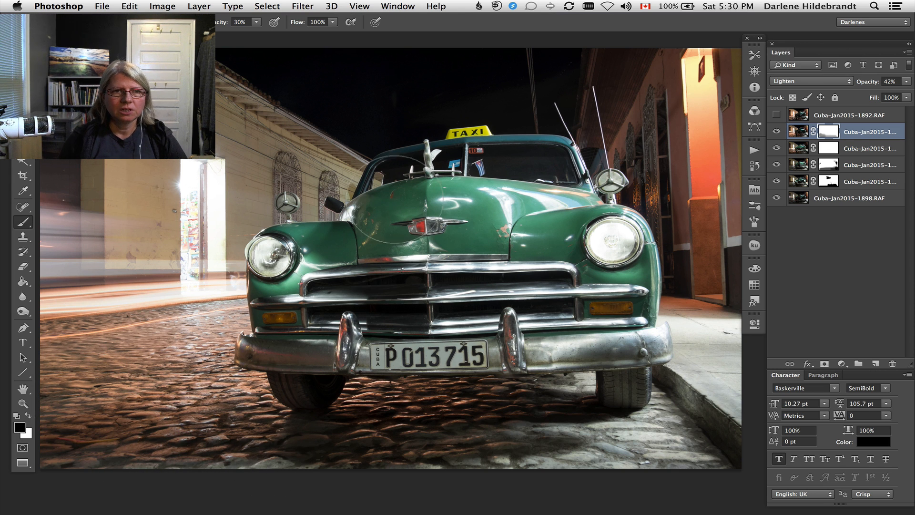
right_click(419, 124)
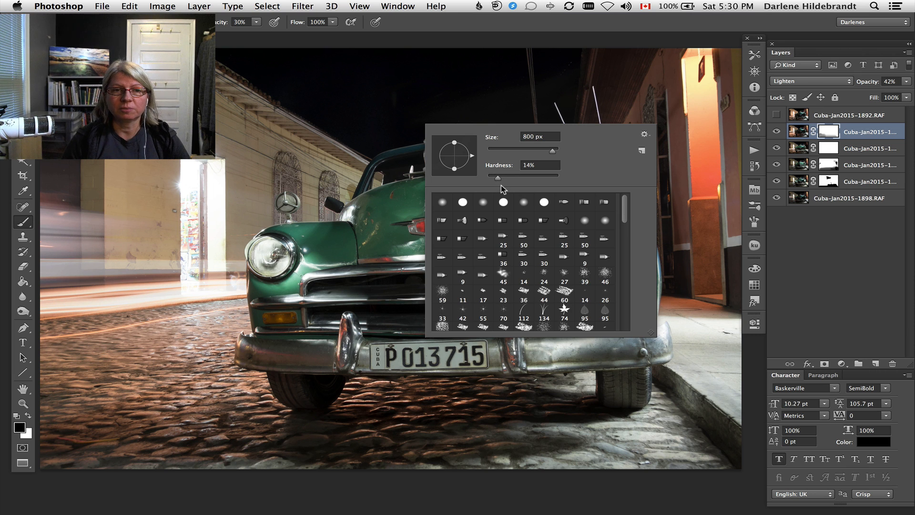
key(Return)
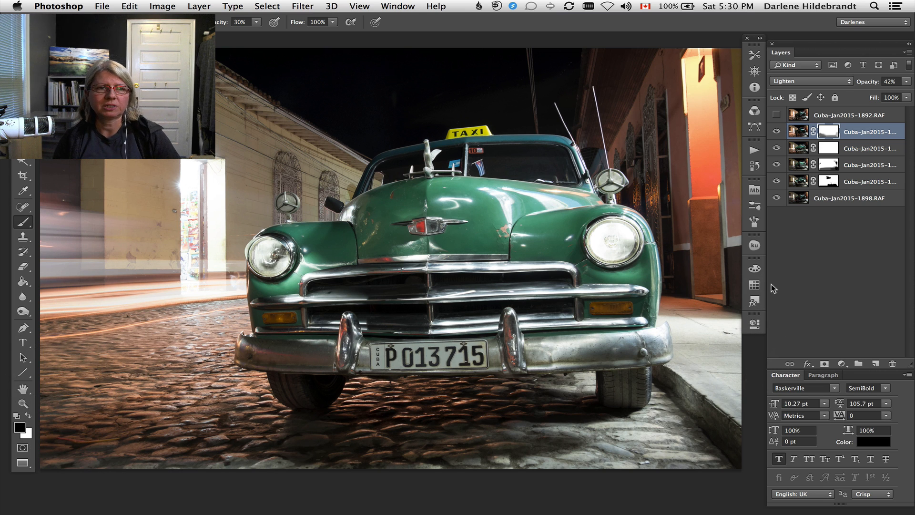
Select the Cuba-Jan2015-1892.RAF layer and make it visible.
click(887, 115)
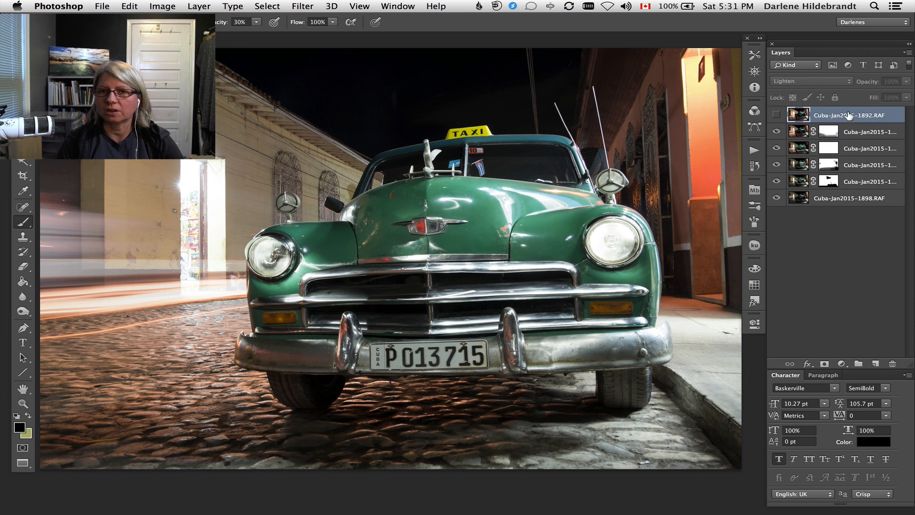
click(772, 113)
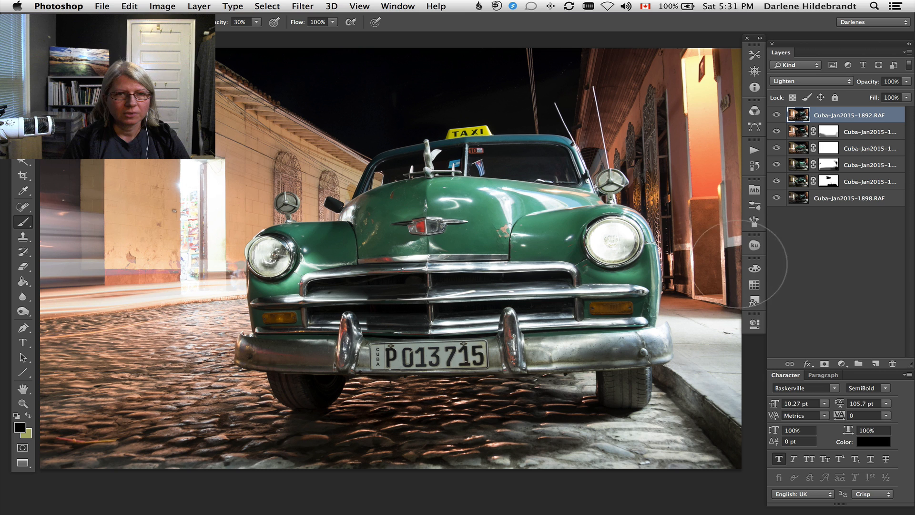
Hide and show the Cuba-Jan2015-1892.RAF layer repeatedly to compare its lighting on the street and building walls.
click(775, 114)
click(775, 115)
click(776, 115)
click(776, 115)
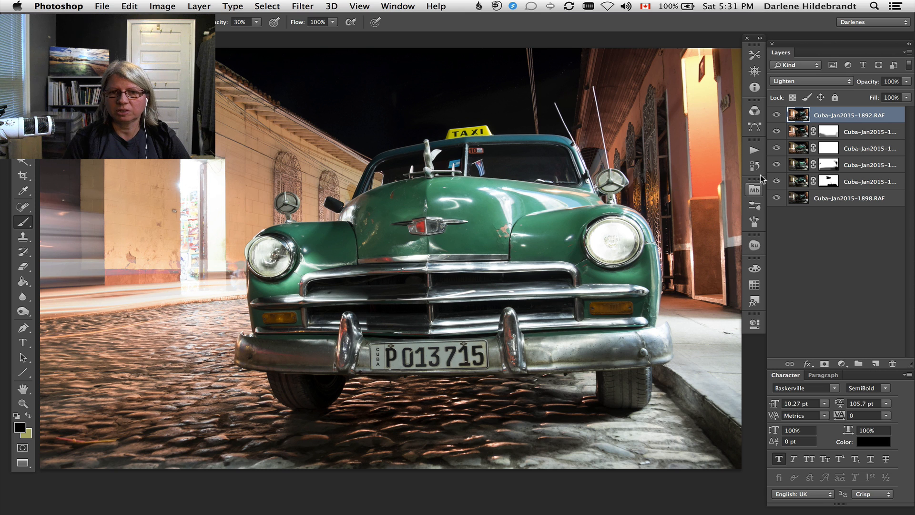
click(776, 116)
click(776, 115)
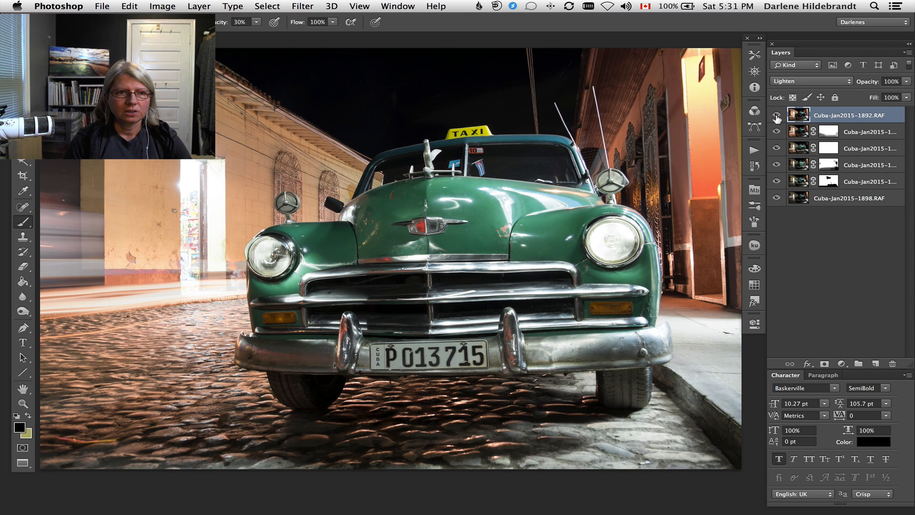
click(777, 116)
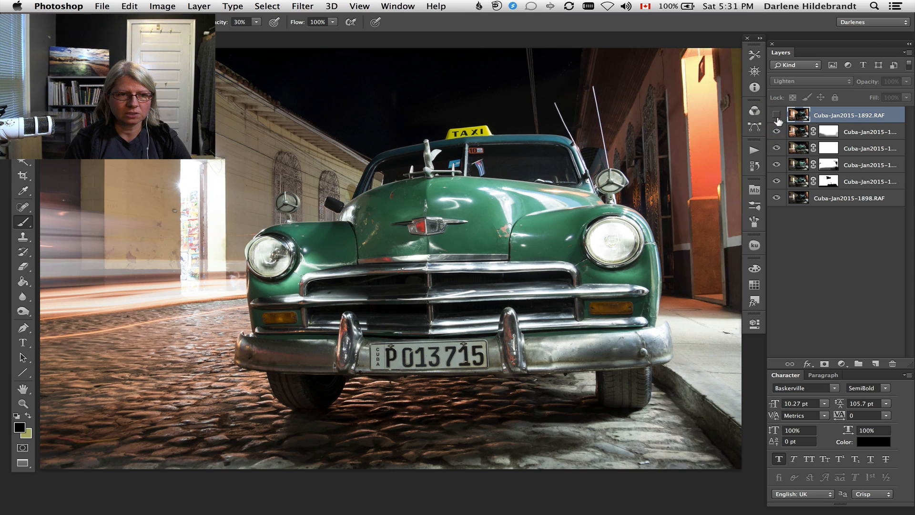
click(776, 116)
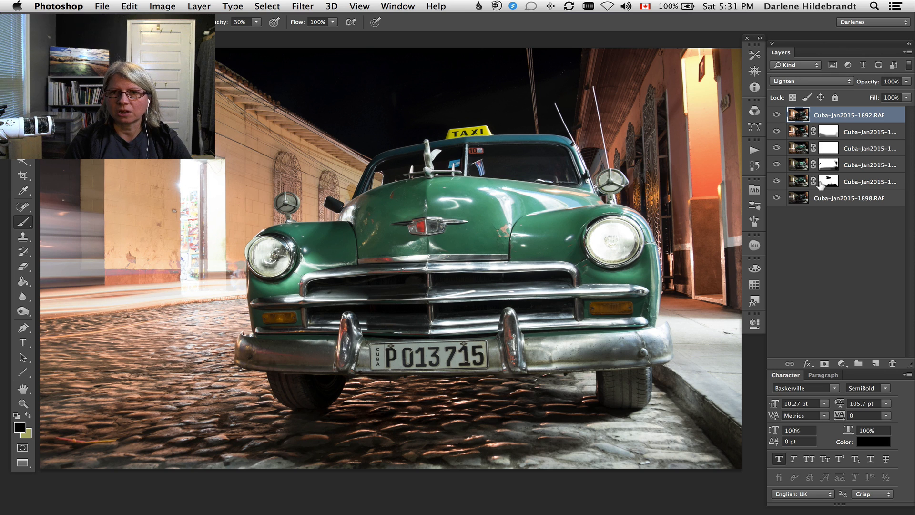
Add a white mask to the Cuba-Jan2015-1892.RAF layer, paint black over the wall and street behind the taxi, and compare the layer on and off.
click(820, 363)
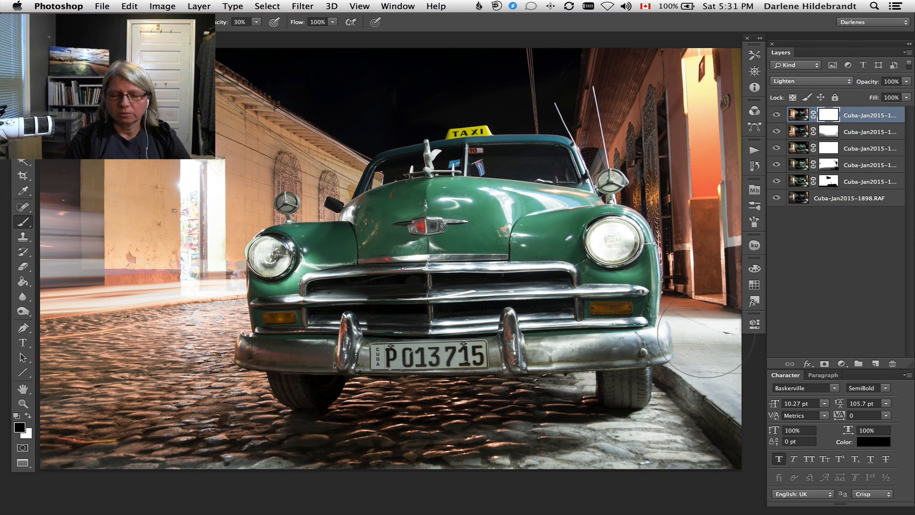
key(])
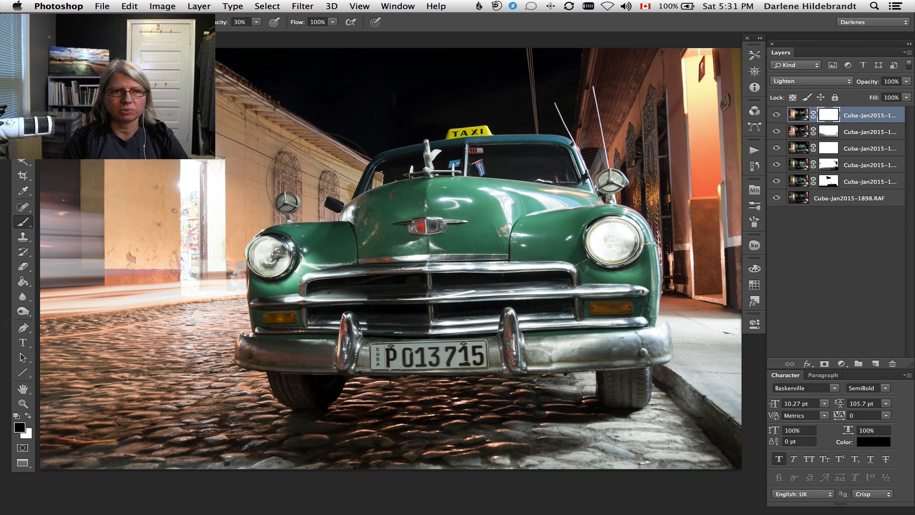
mouse_move(82, 310)
mouse_down()
mouse_move(88, 266)
mouse_move(139, 252)
mouse_up()
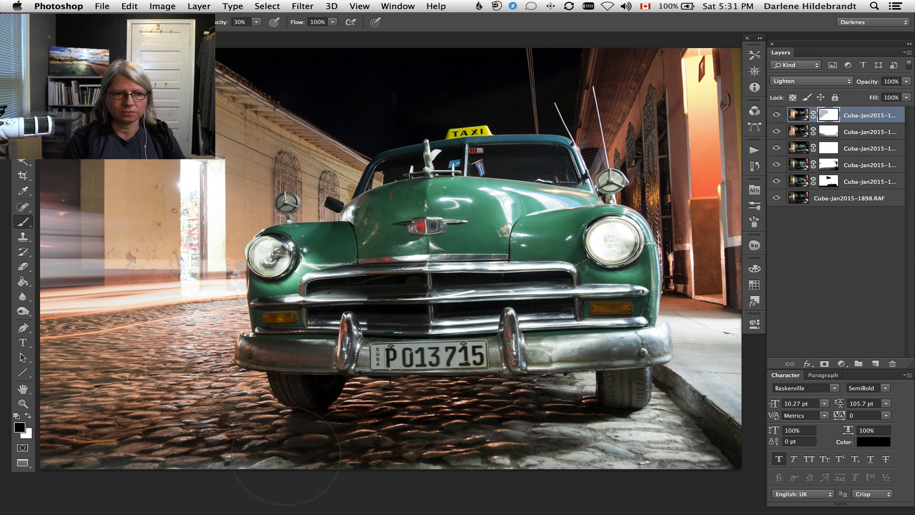
click(776, 115)
click(776, 116)
click(776, 117)
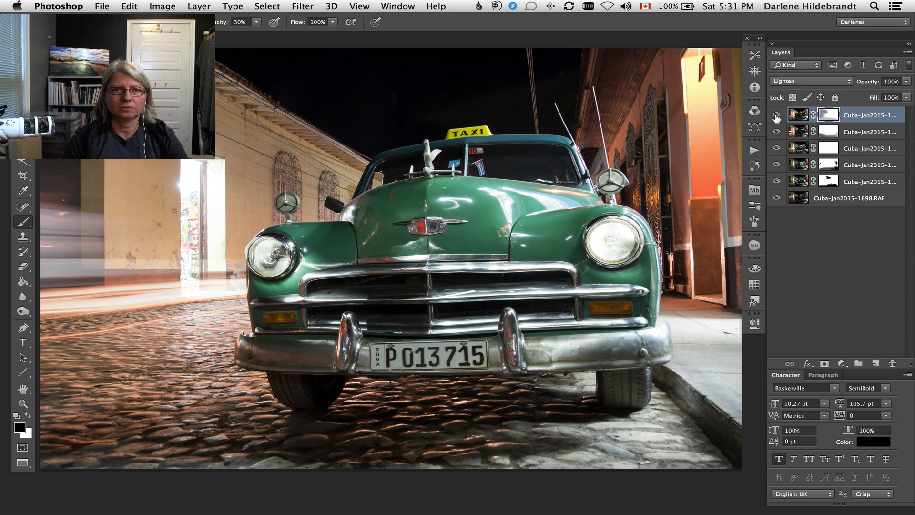
click(776, 116)
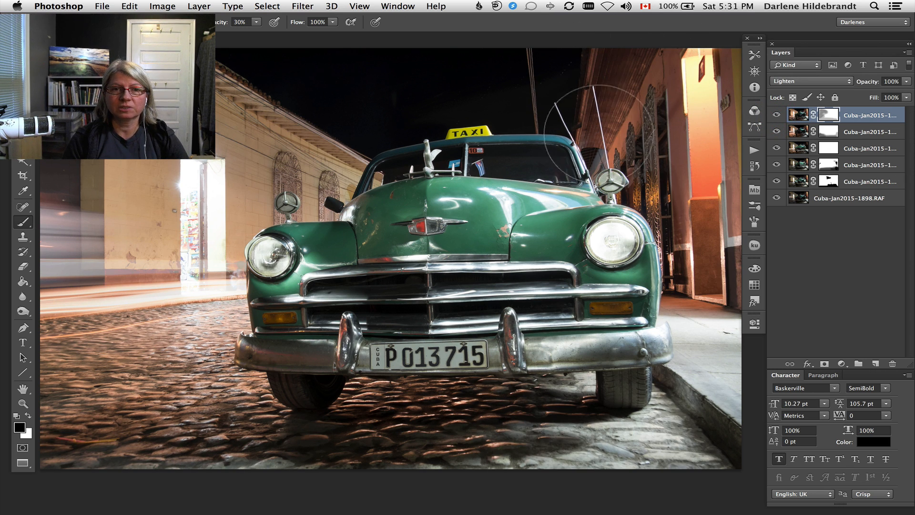
Shrink the brush and paint black on the 1892 layer's mask over the overhead wires in the night sky.
key(bracketleft)
key(bracketleft)
key(bracketleft)
key(bracketleft)
key(bracketleft)
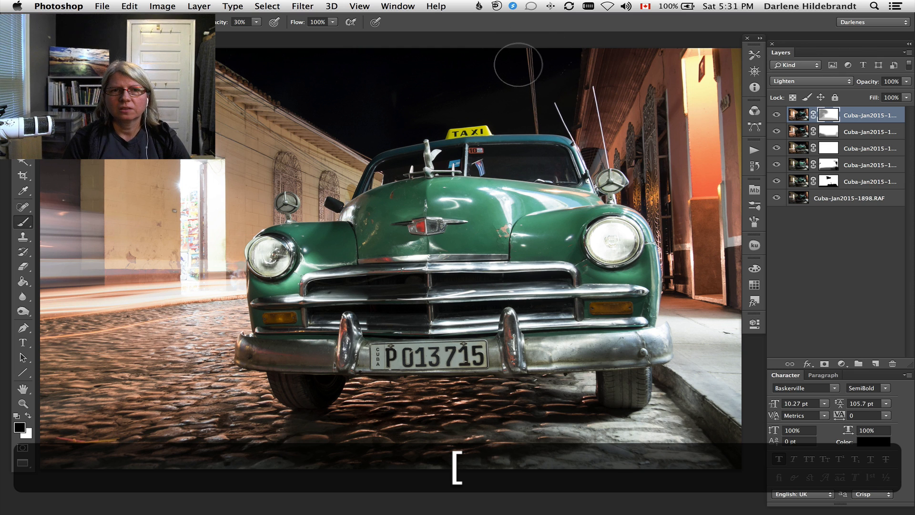
key(bracketleft)
mouse_move(525, 51)
mouse_down()
mouse_move(533, 127)
mouse_move(524, 52)
mouse_move(540, 128)
mouse_move(529, 58)
mouse_move(547, 92)
mouse_up()
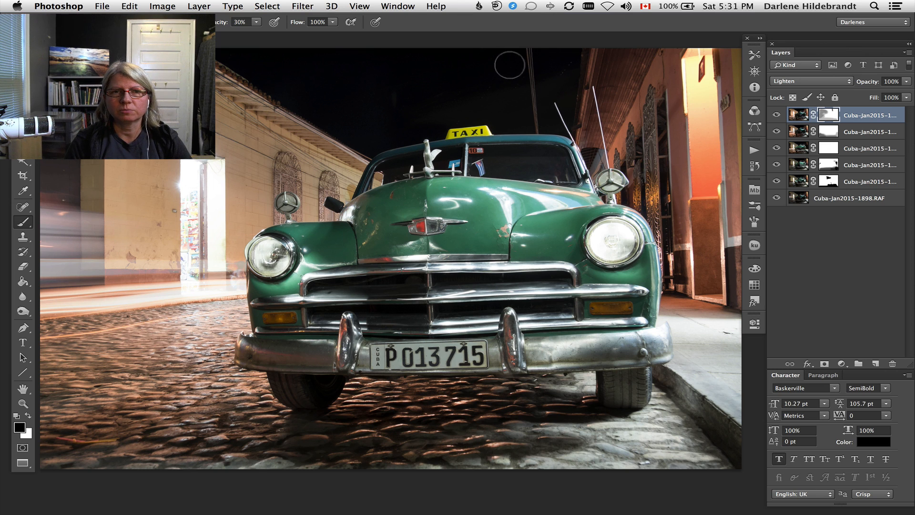
mouse_move(521, 49)
mouse_down()
mouse_move(542, 103)
mouse_move(530, 105)
mouse_up()
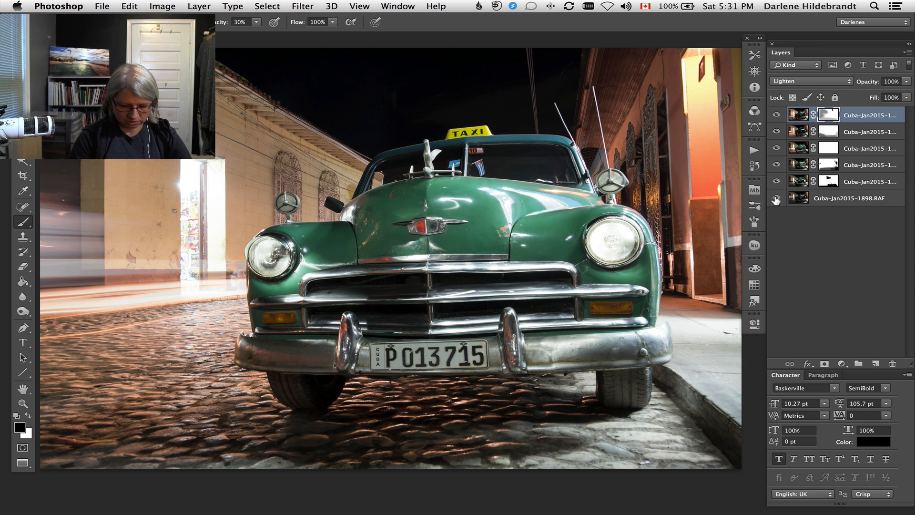
Show only the base Cuba-Jan2015-1898.RAF layer and restore all layers, comparing the single exposure with the blended composite.
key(alt)
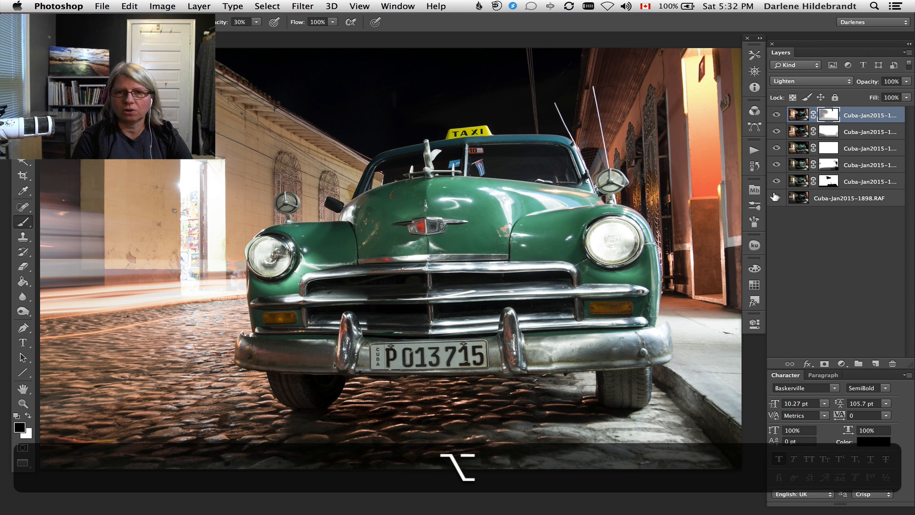
alt+click(775, 197)
alt+click(777, 198)
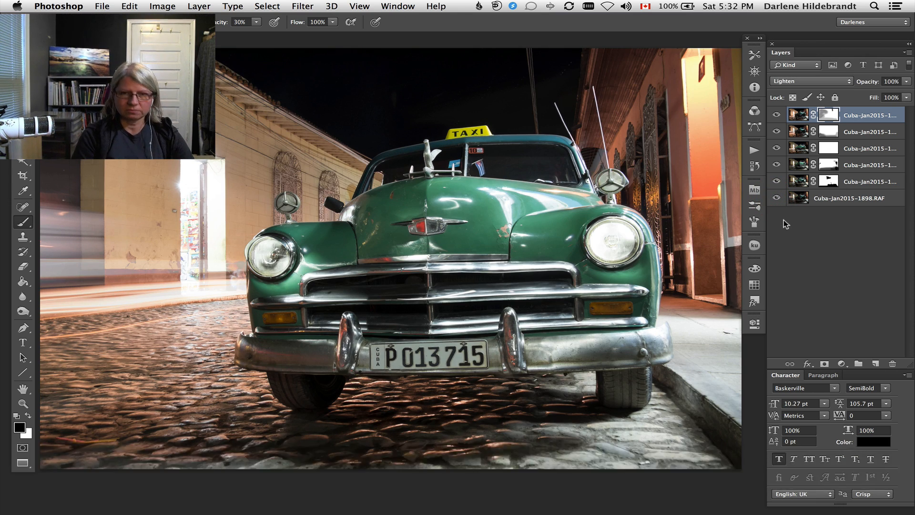
alt+click(777, 198)
alt+click(775, 196)
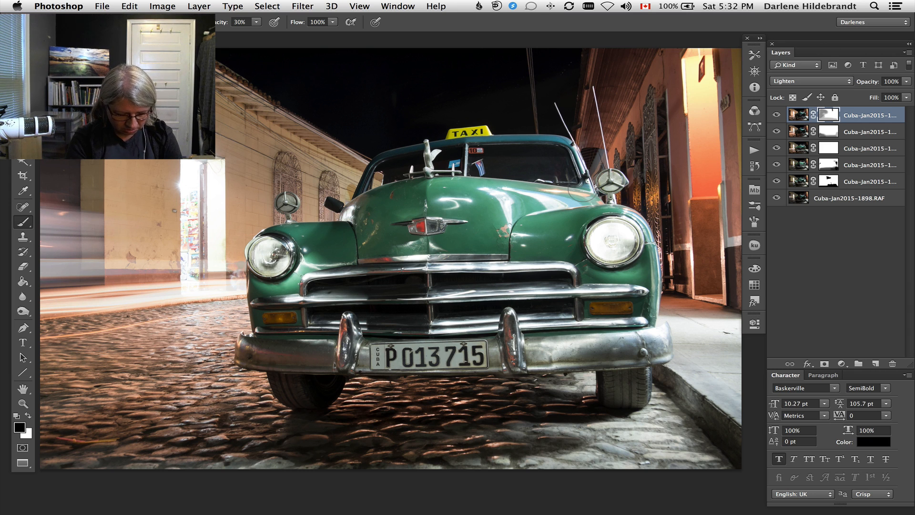
Stamp all visible layers into a new merged layer on top and toggle its visibility to compare it with the layers below.
key(alt+shift+super+e)
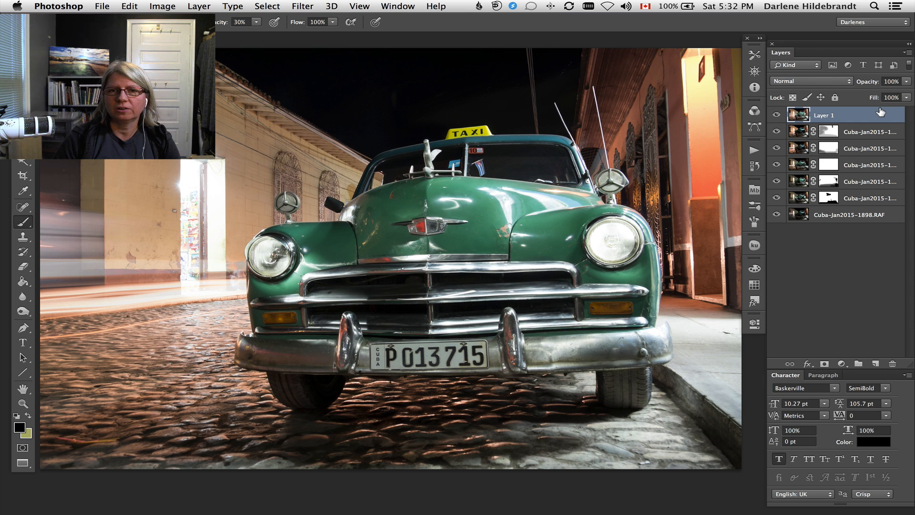
click(776, 115)
click(776, 115)
click(776, 114)
click(777, 115)
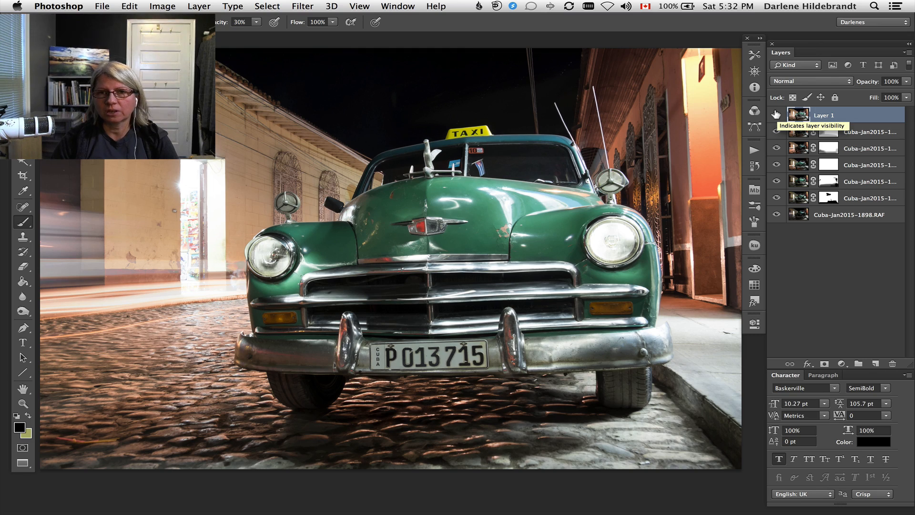
Remove the overhead wires from the sky on Layer 1 with an enlarged content-aware Spot Healing Brush, stopping short of the car roof.
key(super+equal)
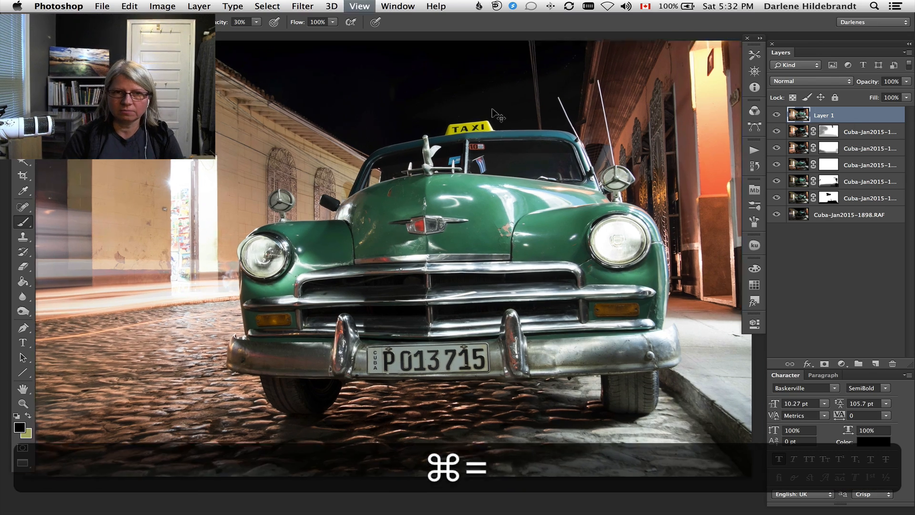
key(super+equal)
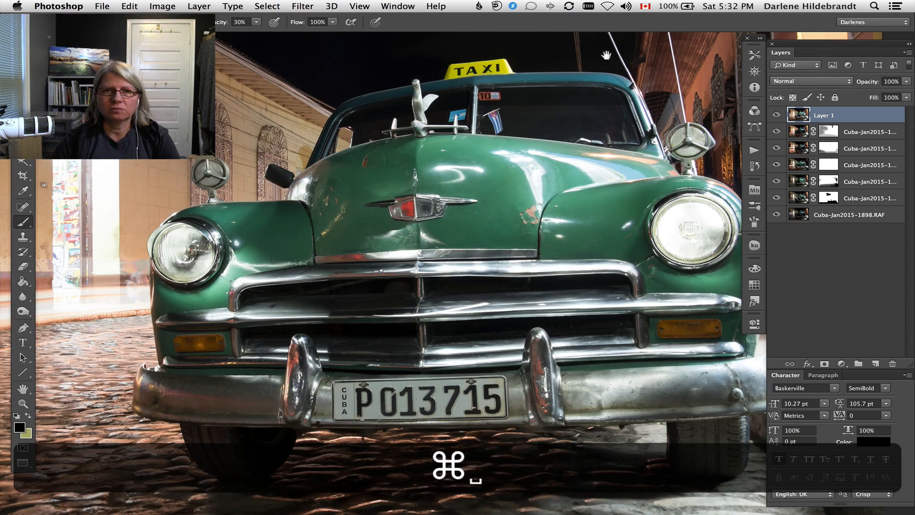
drag(602, 76, 528, 239)
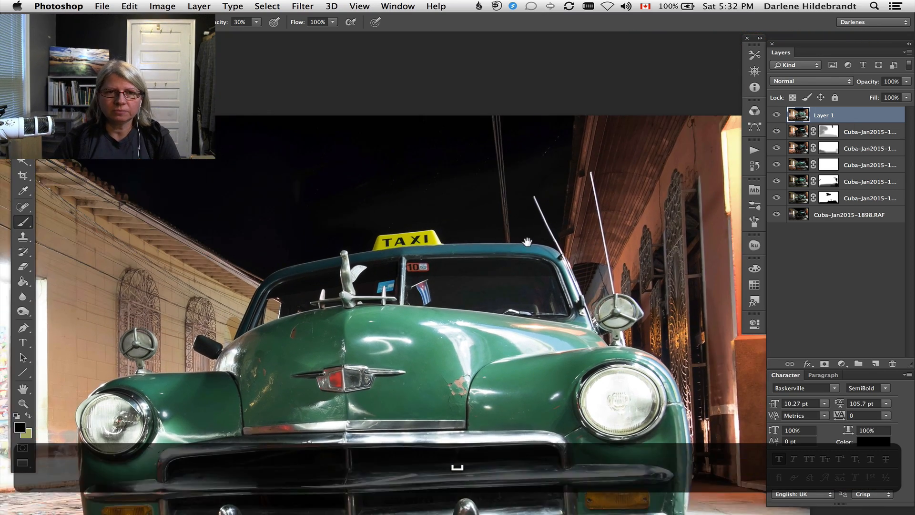
key(super+equal)
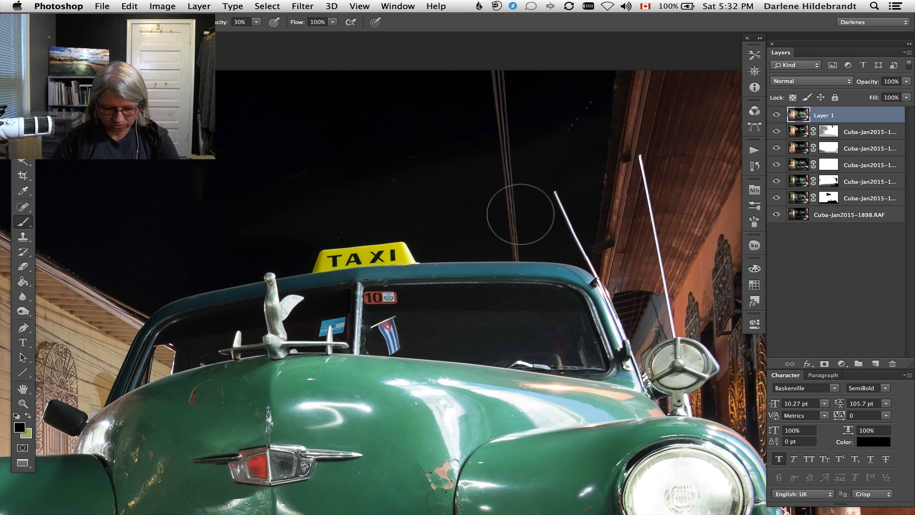
key(j)
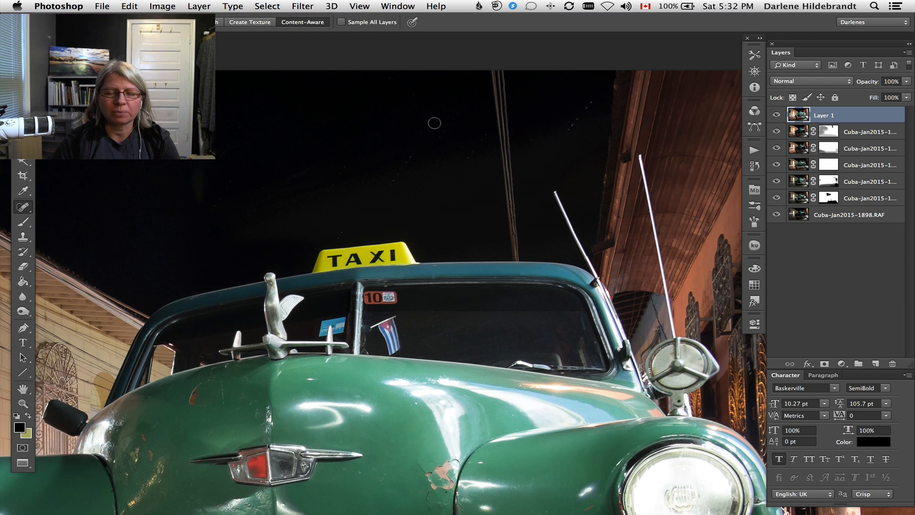
key(bracketright)
key(bracketright)
key(bracketright)
key(bracketright)
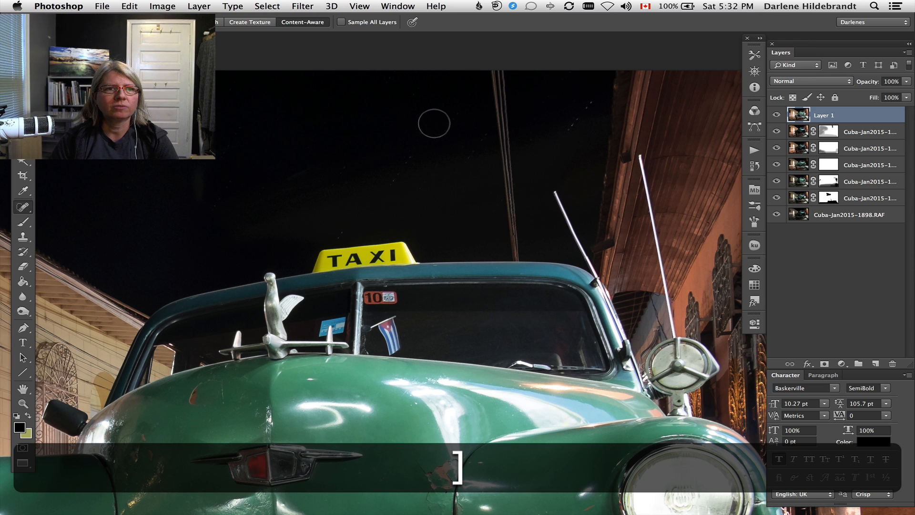
mouse_move(491, 76)
mouse_down()
mouse_move(514, 230)
mouse_move(504, 180)
mouse_up()
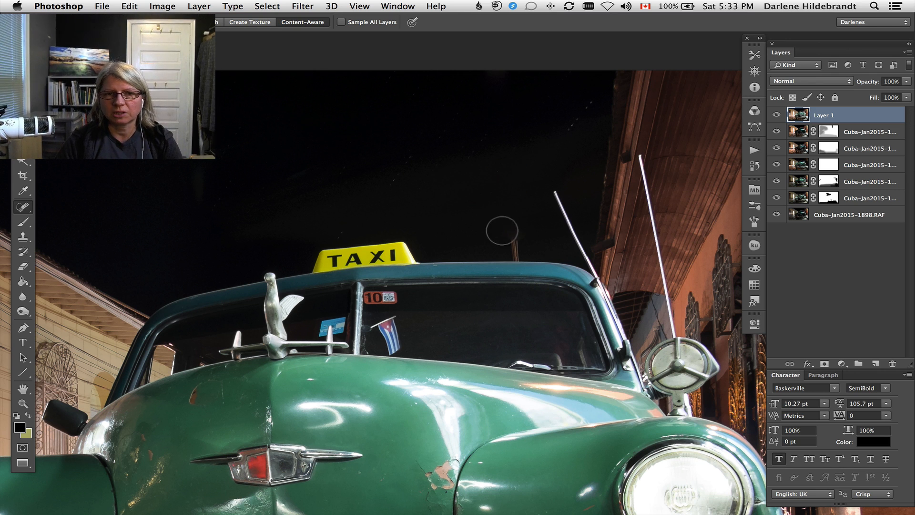
Spot-heal the remaining wire stub above the car roof, undoing the stroke near the roof edge and healing only the stub's upper part.
drag(512, 236, 513, 250)
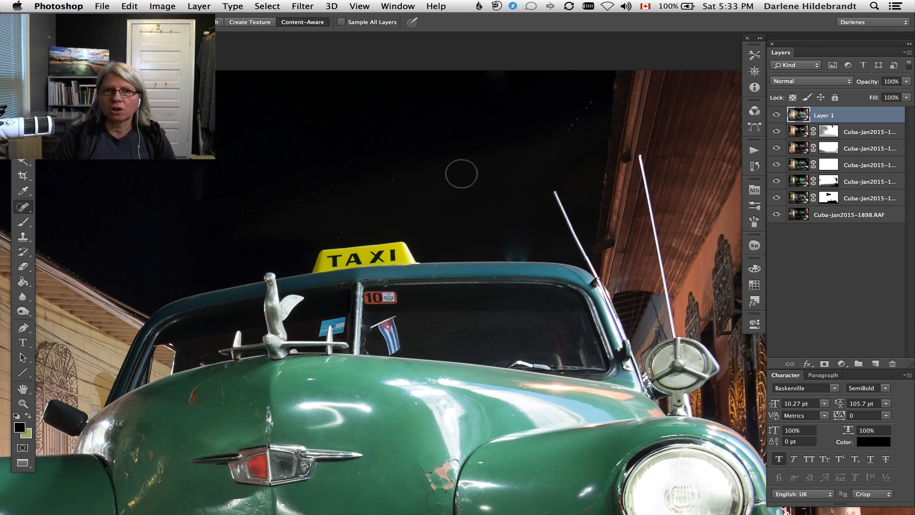
key(super+z)
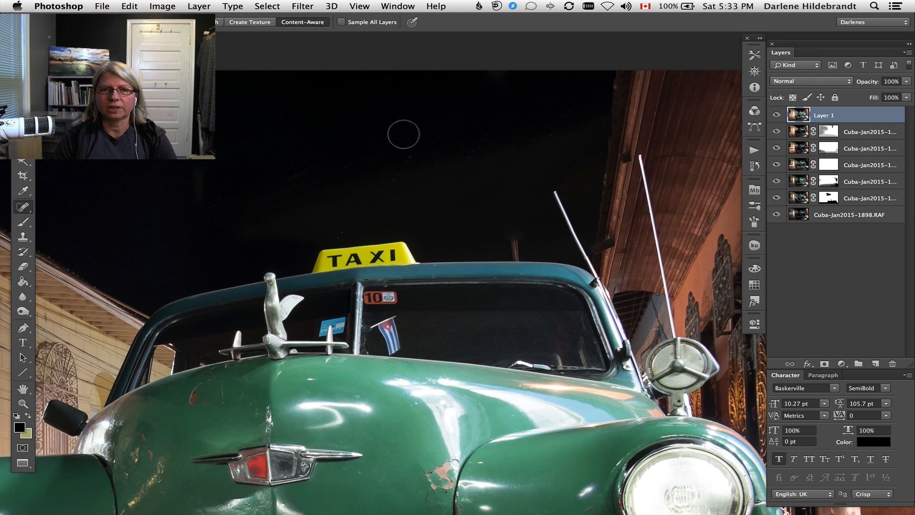
click(517, 237)
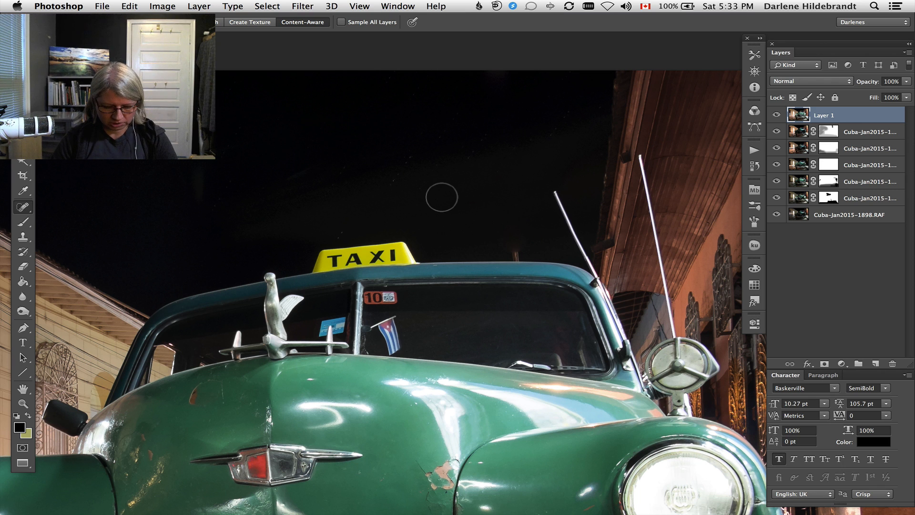
Clone clean sky from beside the last wire remnant over it along the roof edge, using an enlarged Clone Stamp brush.
key(shift)
key(shift+j)
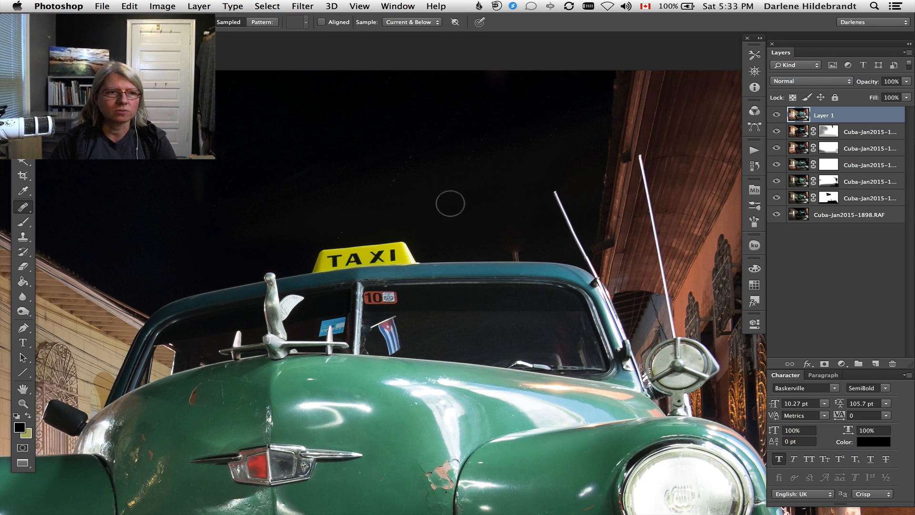
click(23, 236)
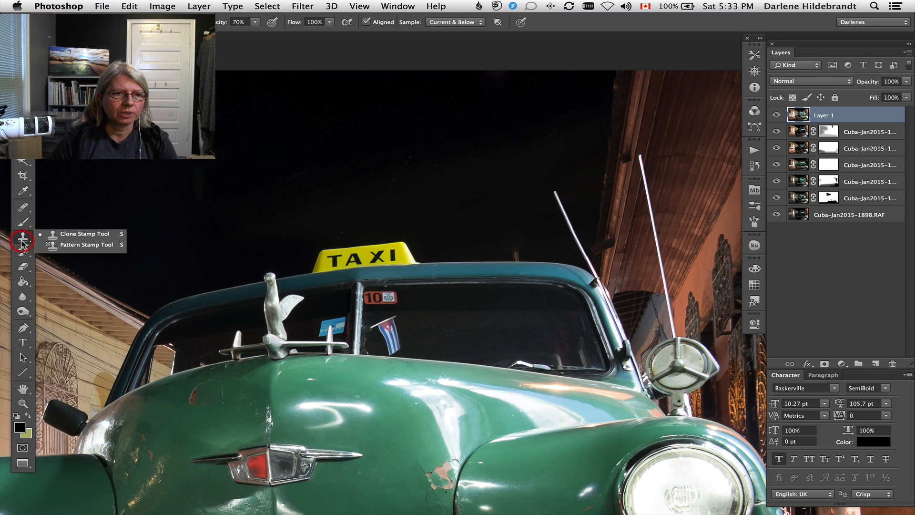
click(99, 239)
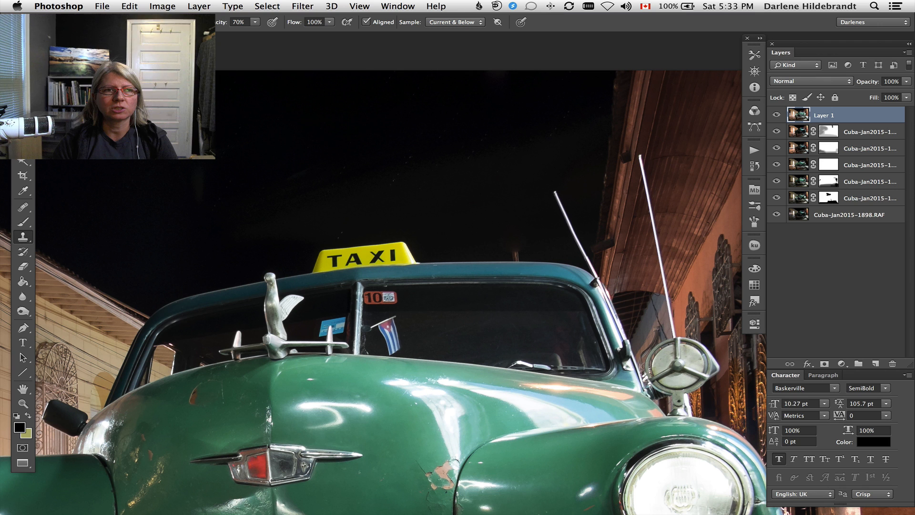
key(bracketright)
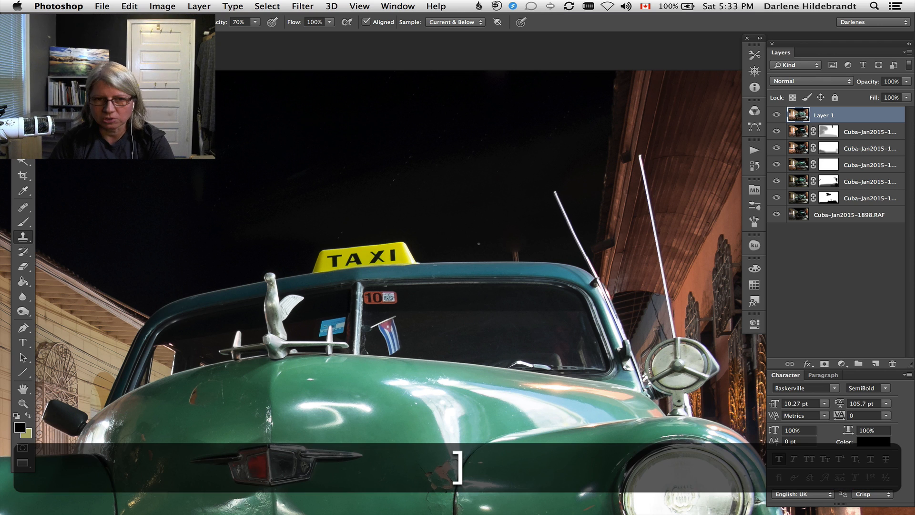
key(bracketright)
key(bracketright)
key(bracketright)
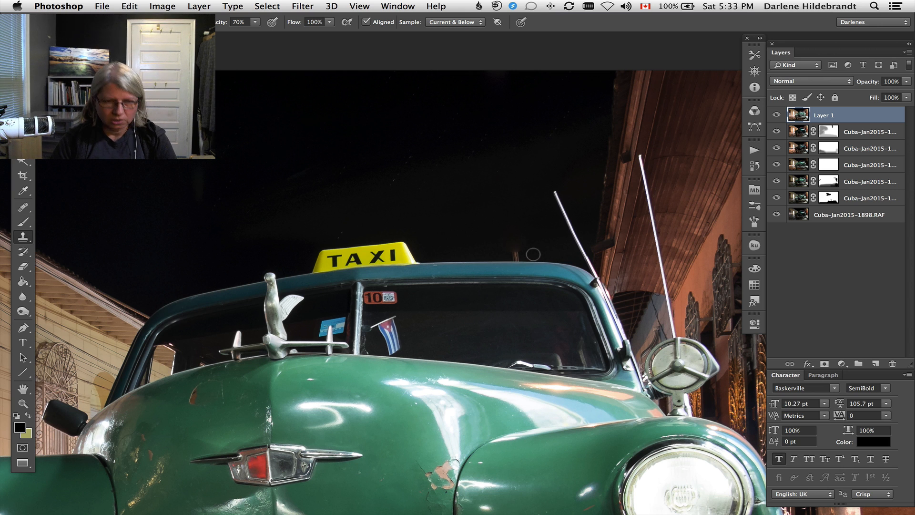
key(alt)
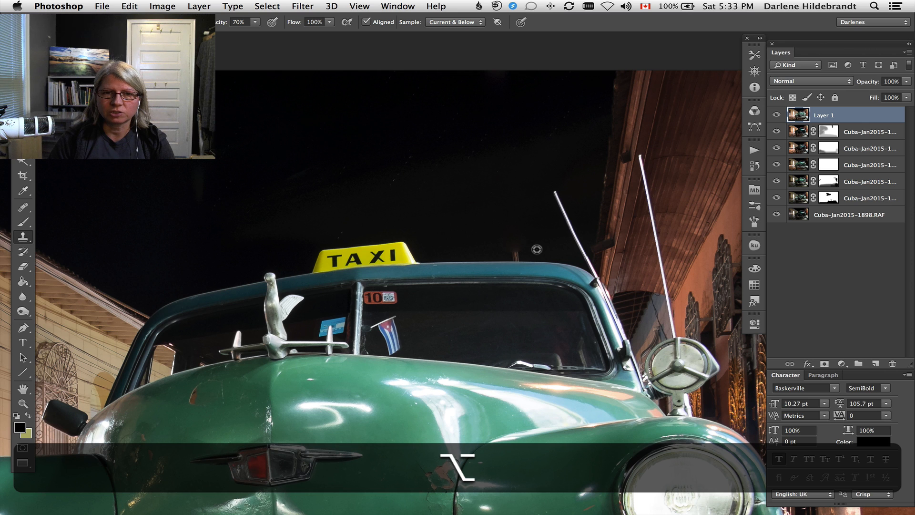
alt+click(536, 250)
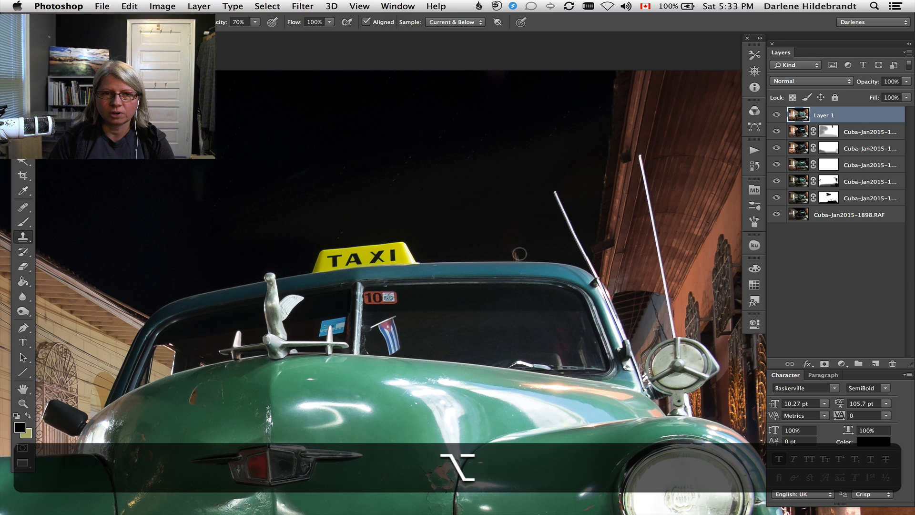
click(514, 253)
click(511, 254)
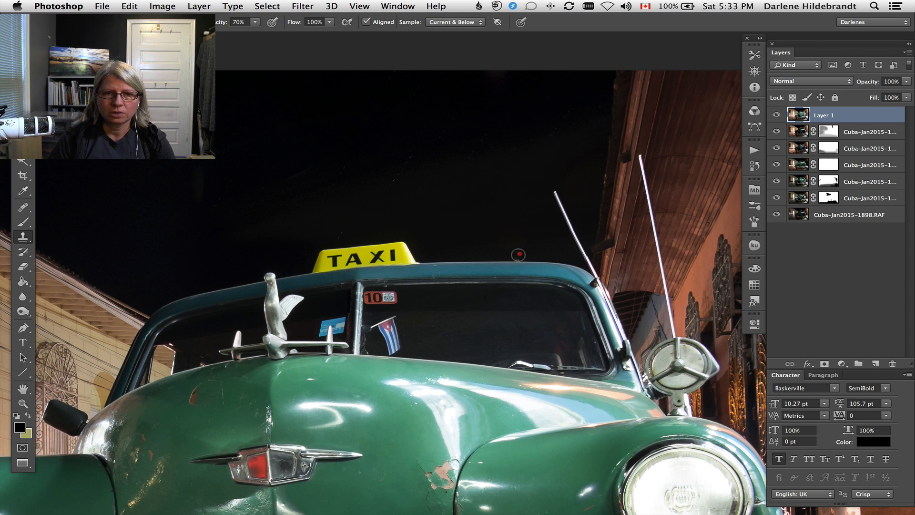
click(510, 256)
click(523, 256)
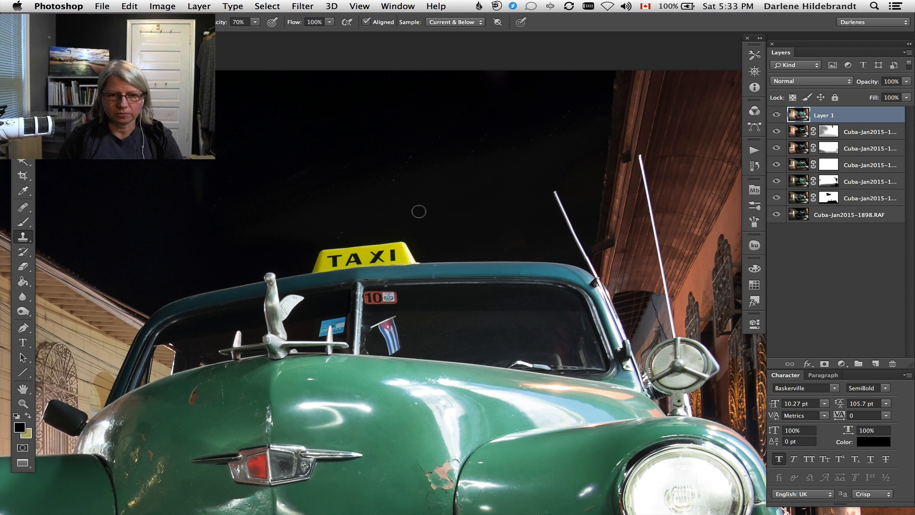
Fit the whole retouched image in view, save the layered composite, close it and switch to Lightroom.
key(super+0)
key(space)
drag(430, 208, 357, 208)
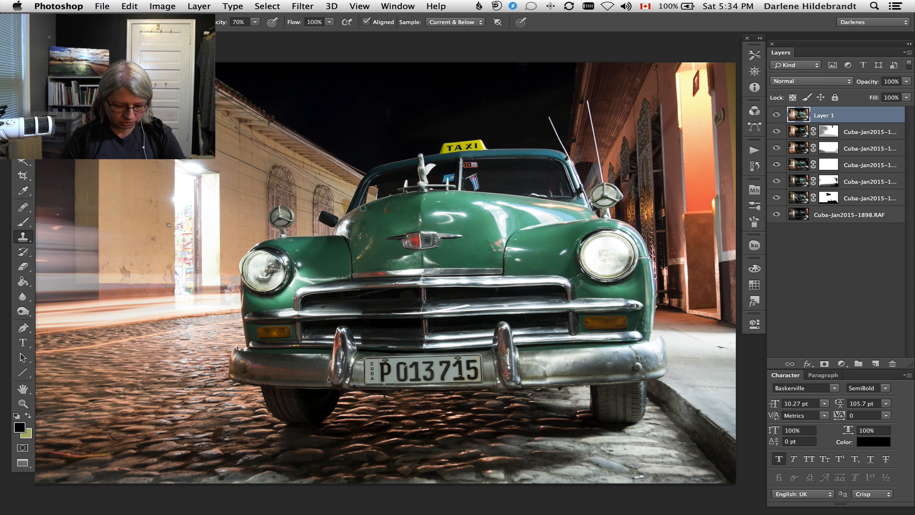
key(super+s)
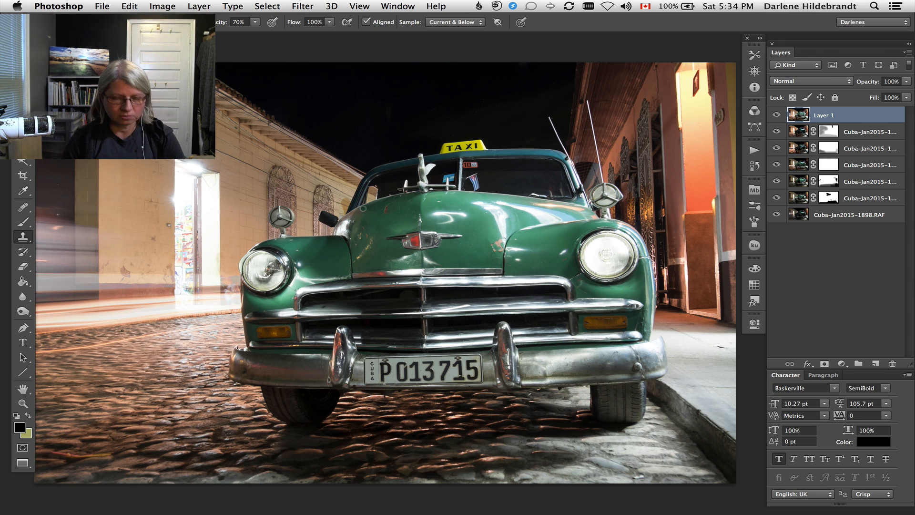
key(super)
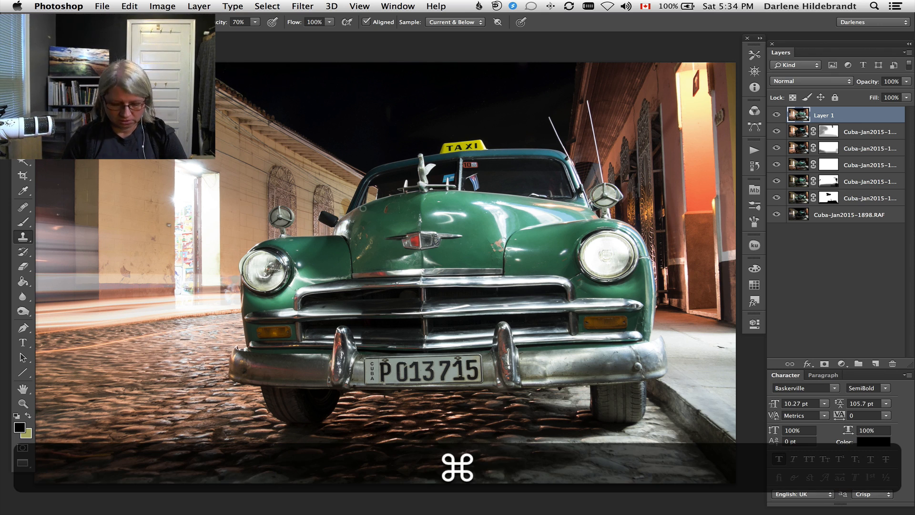
key(shift)
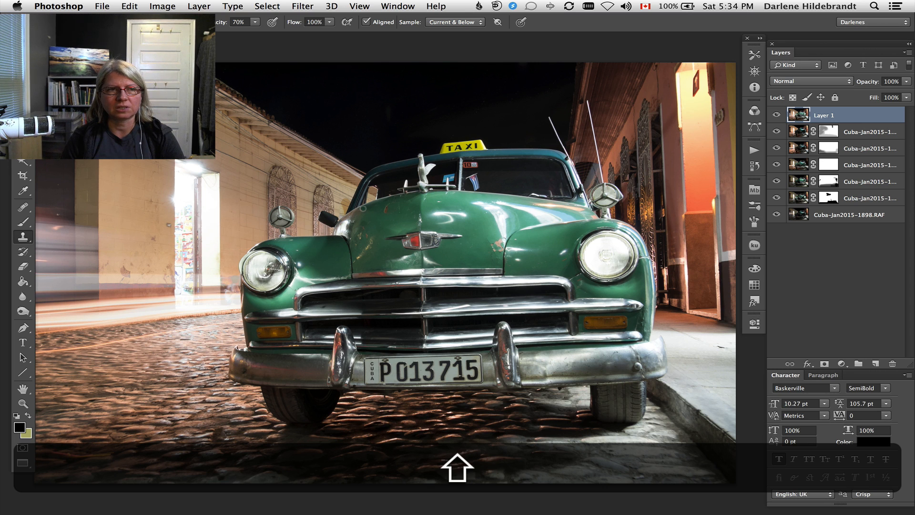
key(super+shift+w)
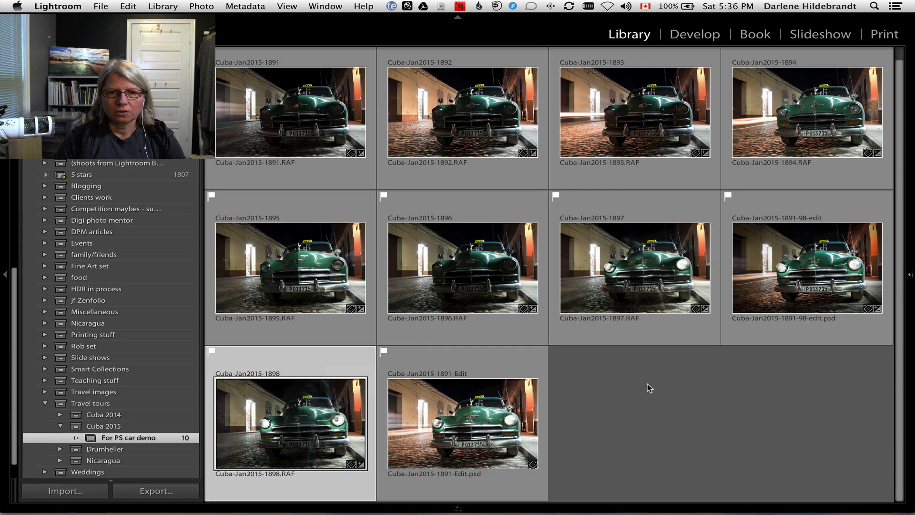
Go from Cuba-Jan2015-1898.RAF to its folder in the library and locate the edited PSD files among the neighbouring photos.
click(649, 388)
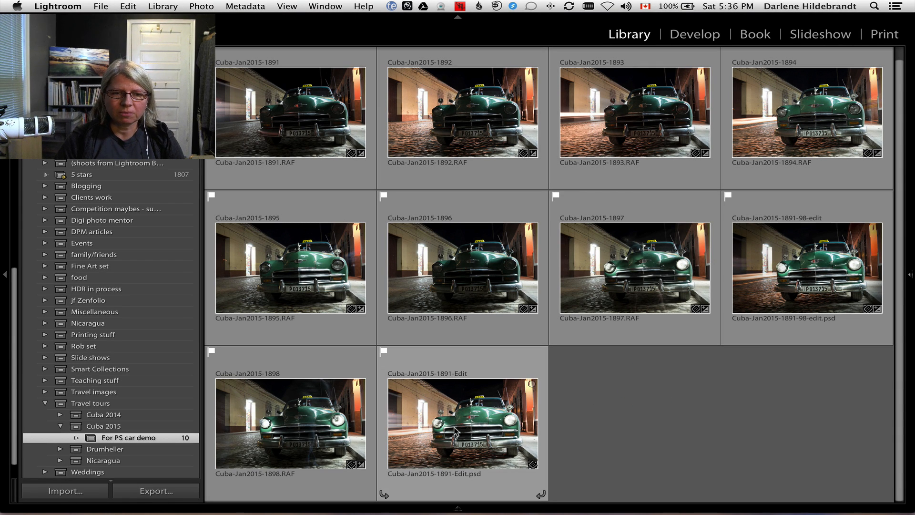
click(473, 435)
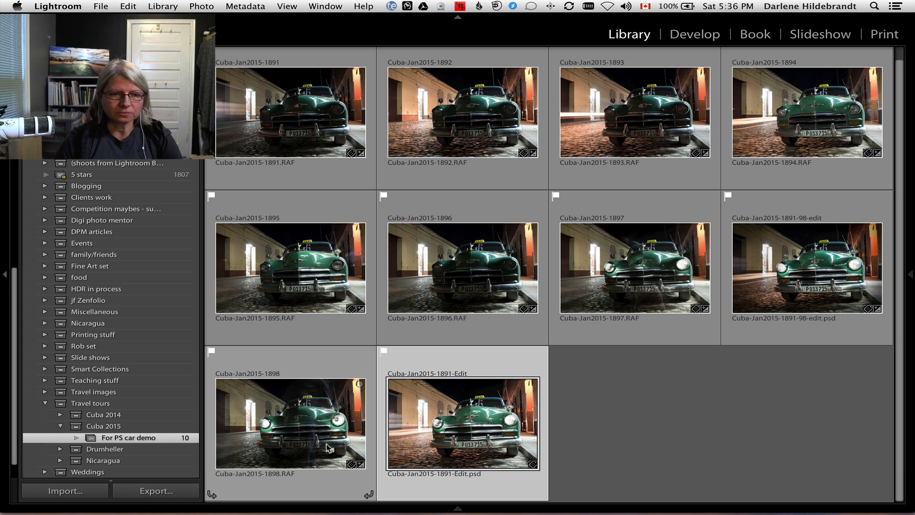
click(280, 419)
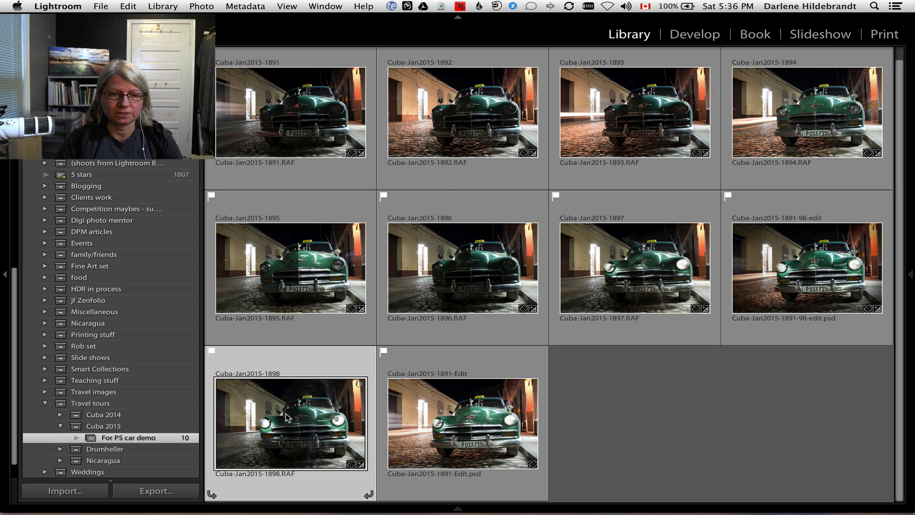
right_click(286, 419)
mouse_move(288, 419)
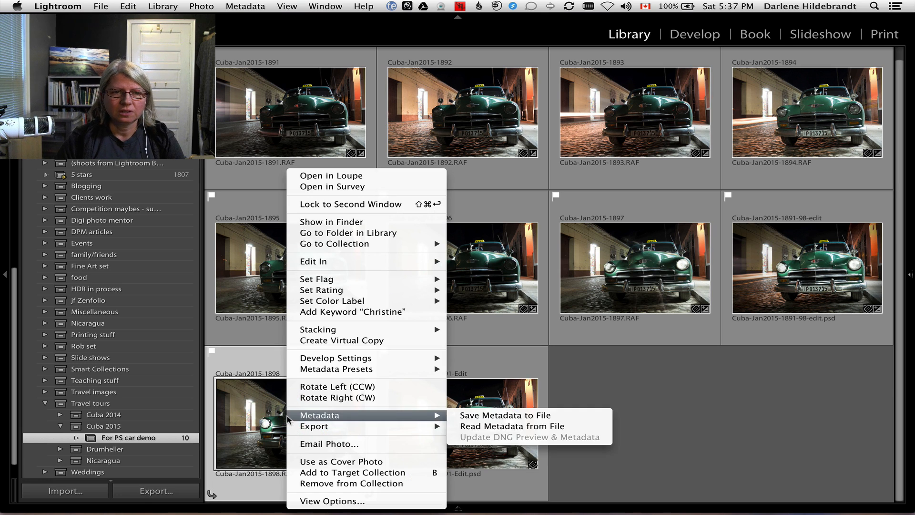
click(384, 233)
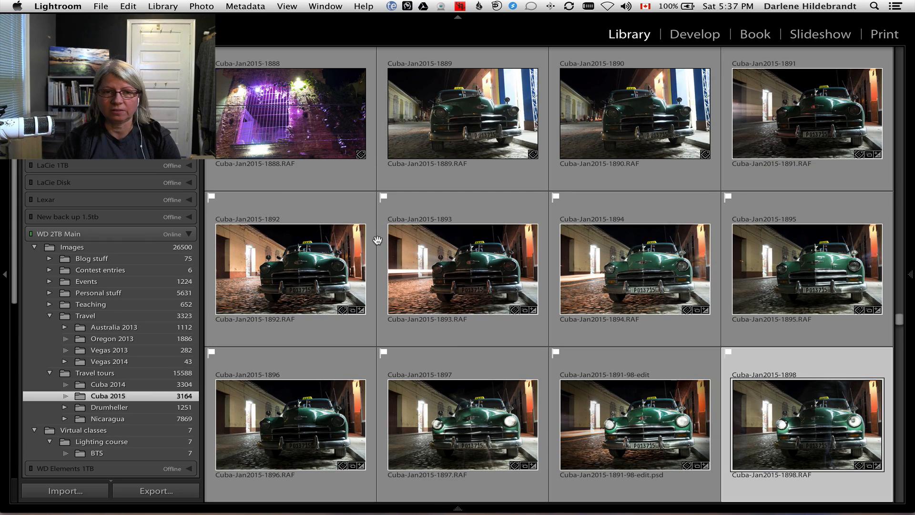
scroll(376, 238, down, 3)
scroll(381, 243, down, 5)
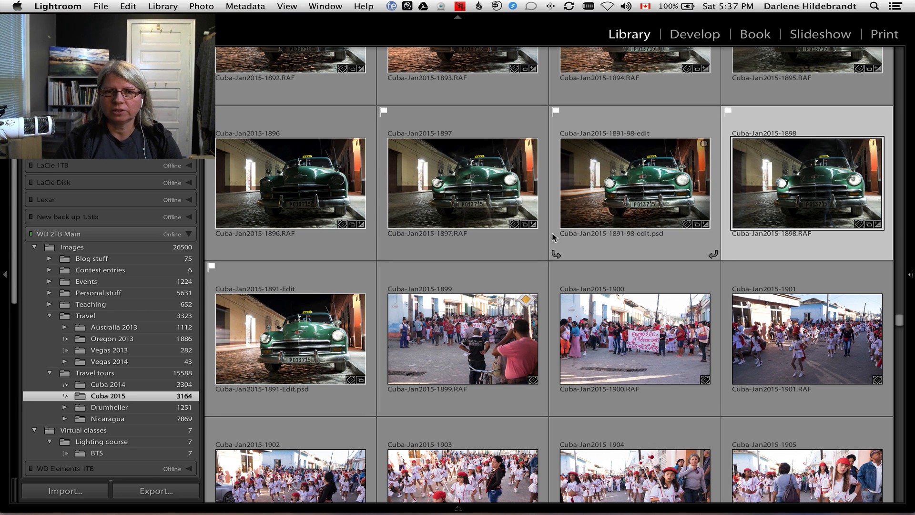
scroll(260, 355, up, 1)
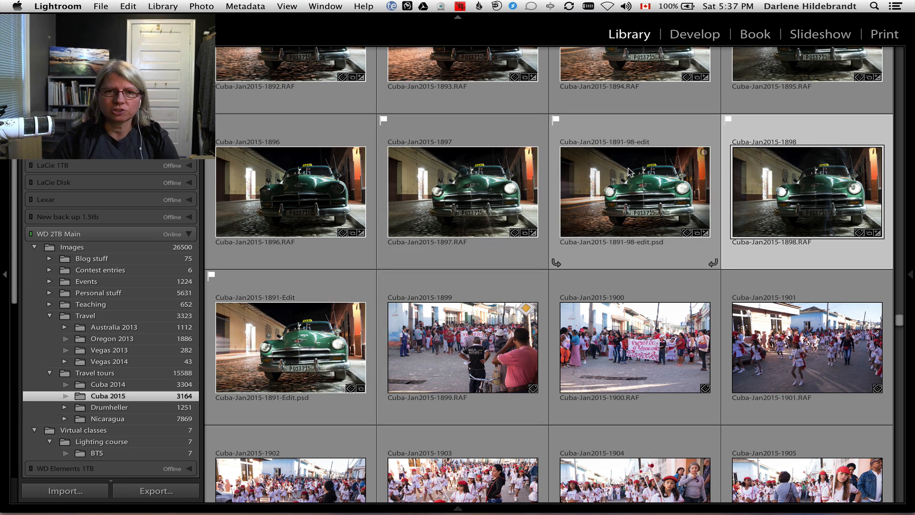
Select Cuba-Jan2015-1891-Edit.psd and sort the Cuba 2015 folder by File Name.
click(644, 171)
click(301, 344)
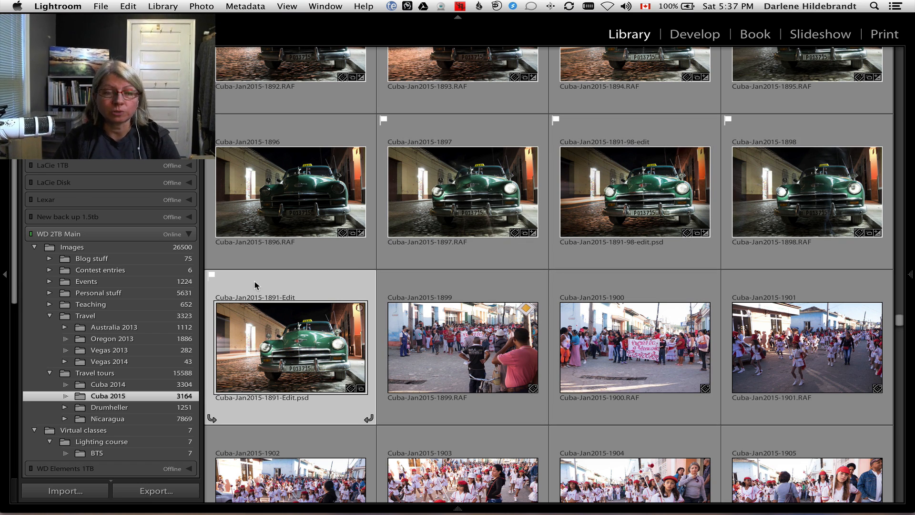
key(t)
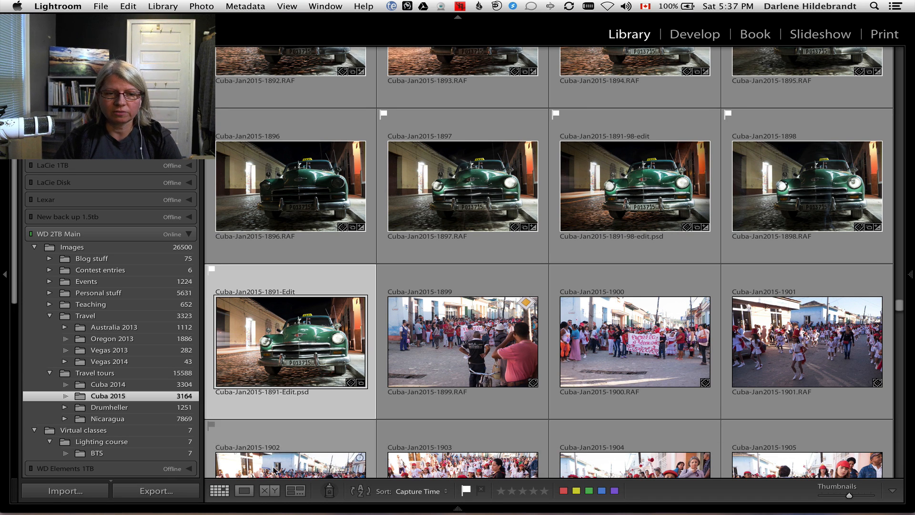
click(421, 493)
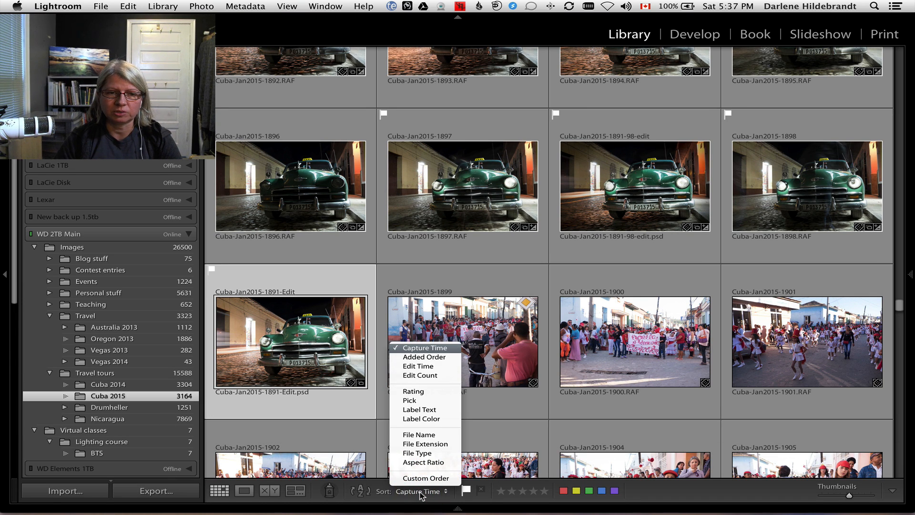
click(418, 434)
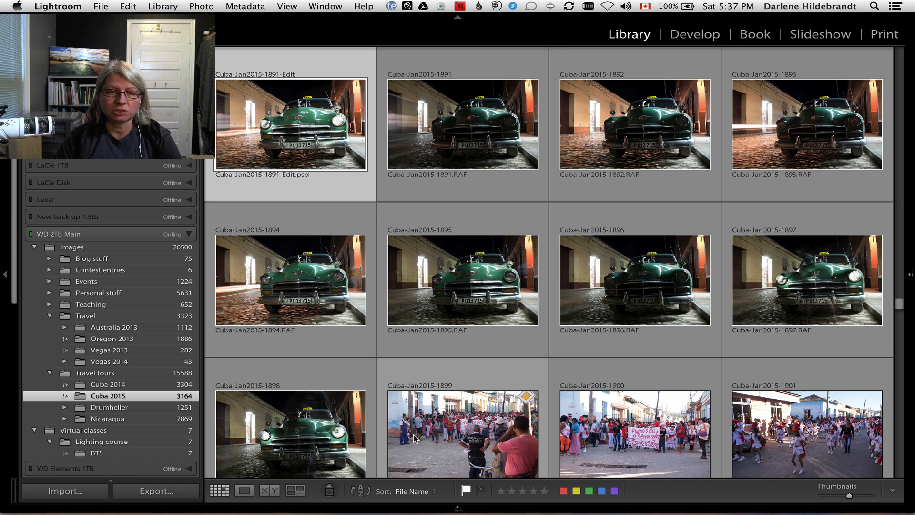
scroll(439, 341, up, 2)
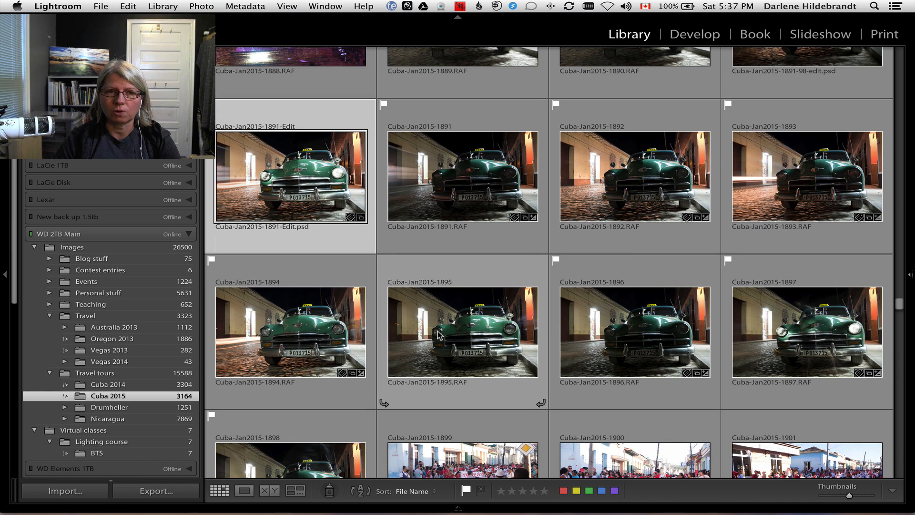
scroll(438, 336, up, 3)
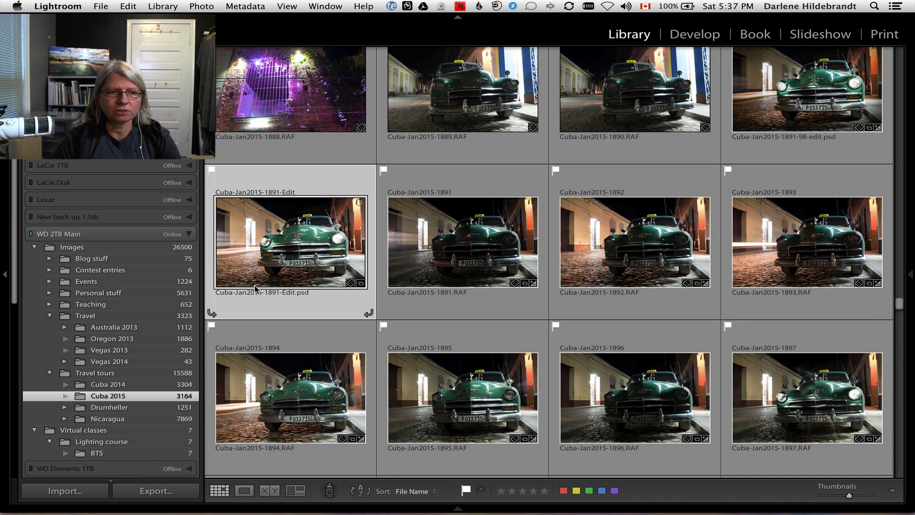
Add Cuba-Jan2015-1891-Edit.psd to the For PS car demo collection and open it from there in the Develop module.
scroll(132, 263, down, 15)
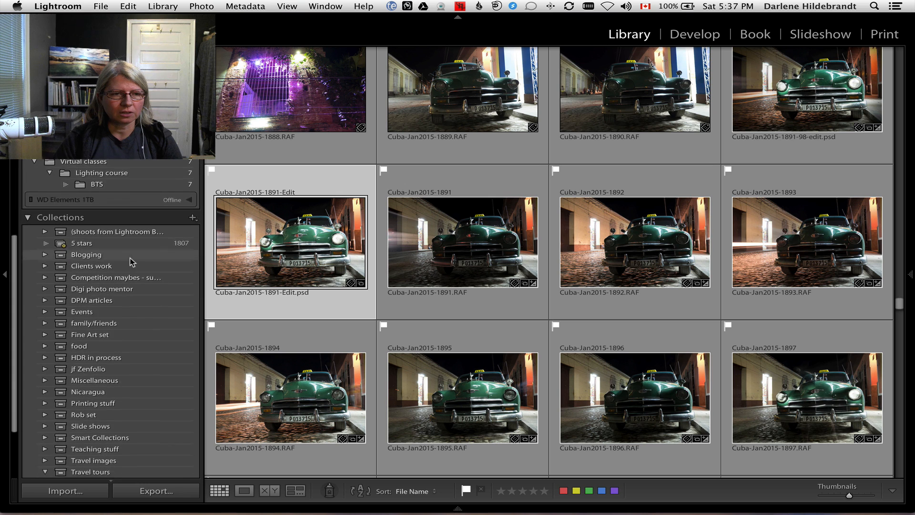
drag(291, 239, 144, 419)
click(138, 414)
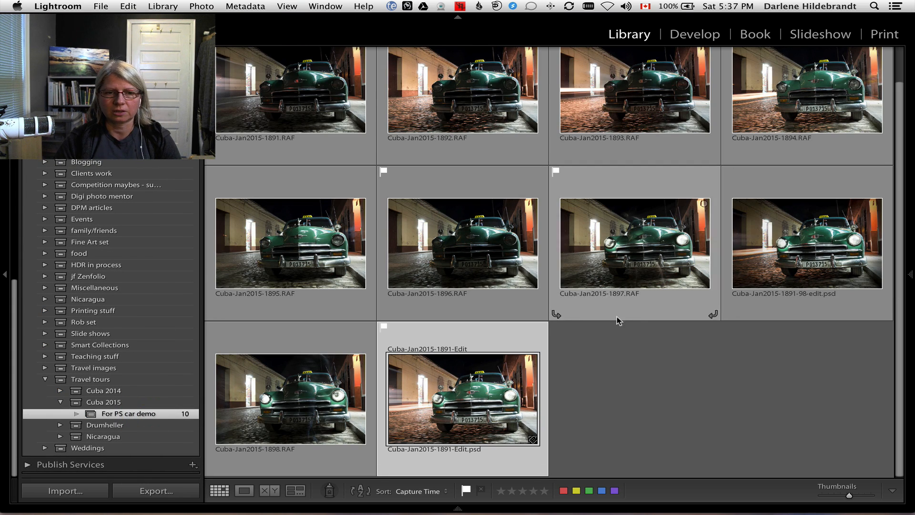
key(d)
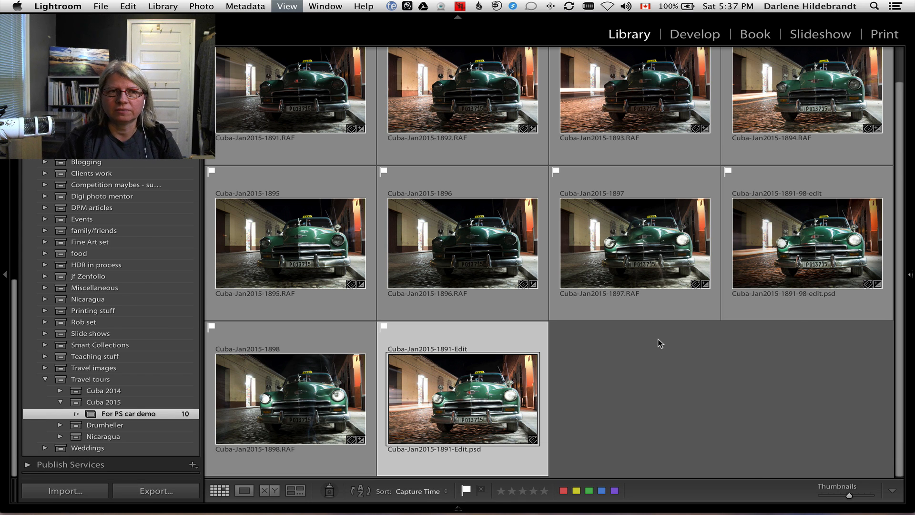
key(d)
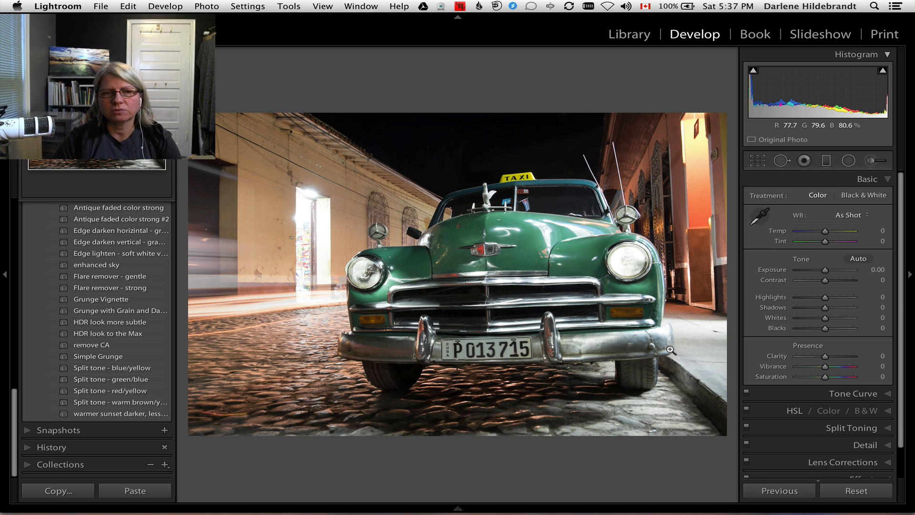
Set Blacks to -8 and Whites to +1 on the taxi image, judging both with the clipping preview.
alt+click(824, 329)
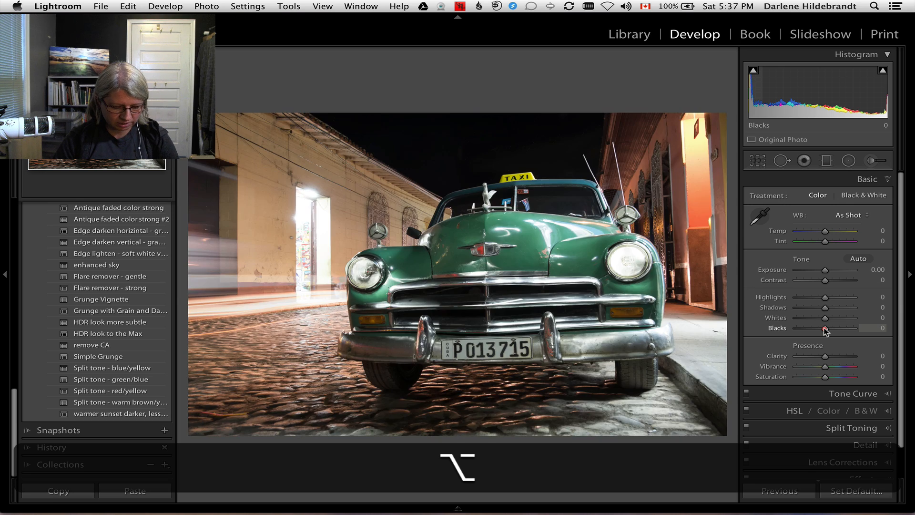
alt+click(825, 329)
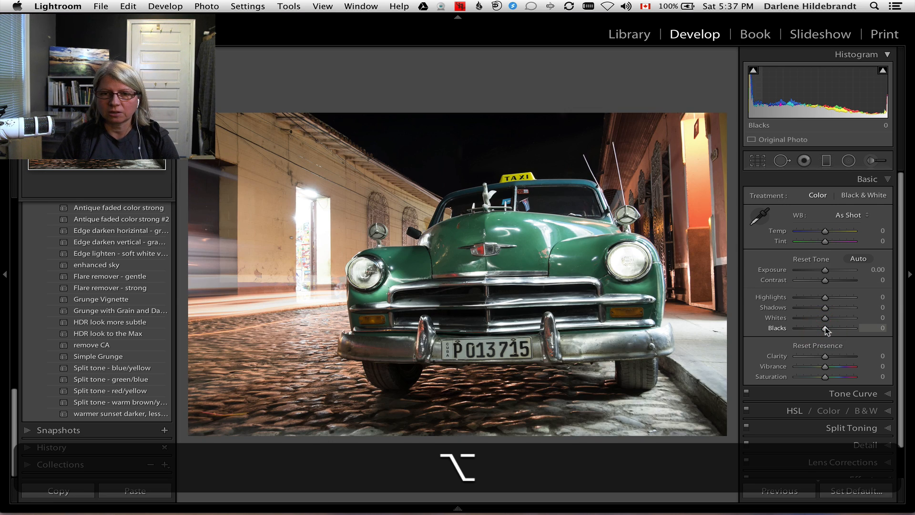
mouse_move(822, 329)
mouse_down()
mouse_move(805, 330)
mouse_move(823, 330)
mouse_up()
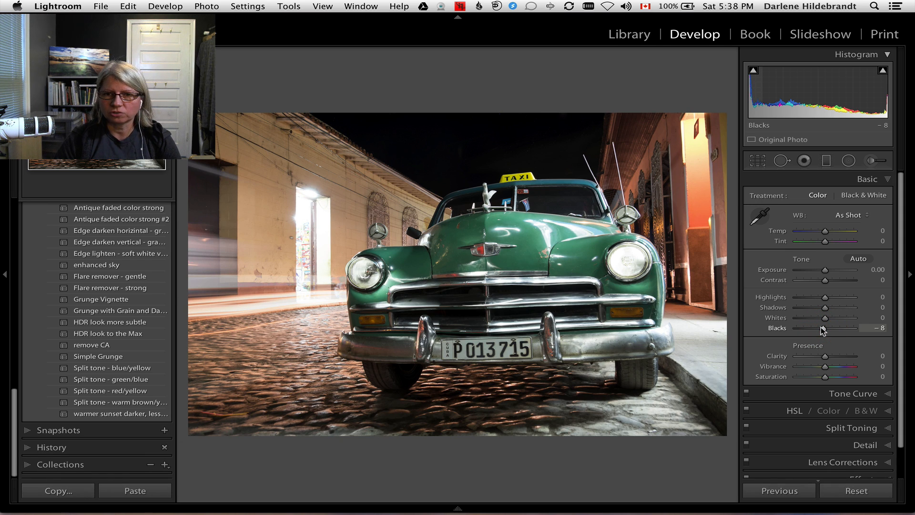
key(alt)
drag(825, 318, 822, 298)
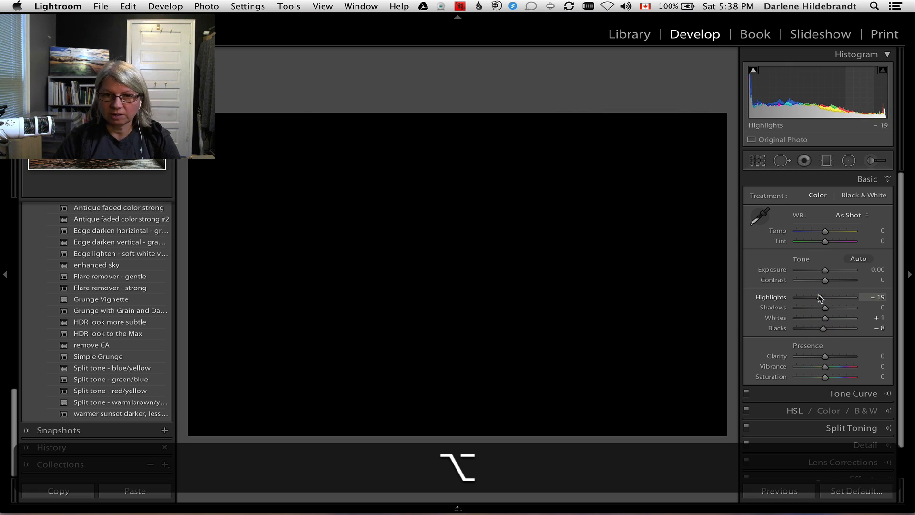
Set Highlights to -28 with the help of the clipping preview, and raise Clarity to +100.
drag(820, 294, 819, 294)
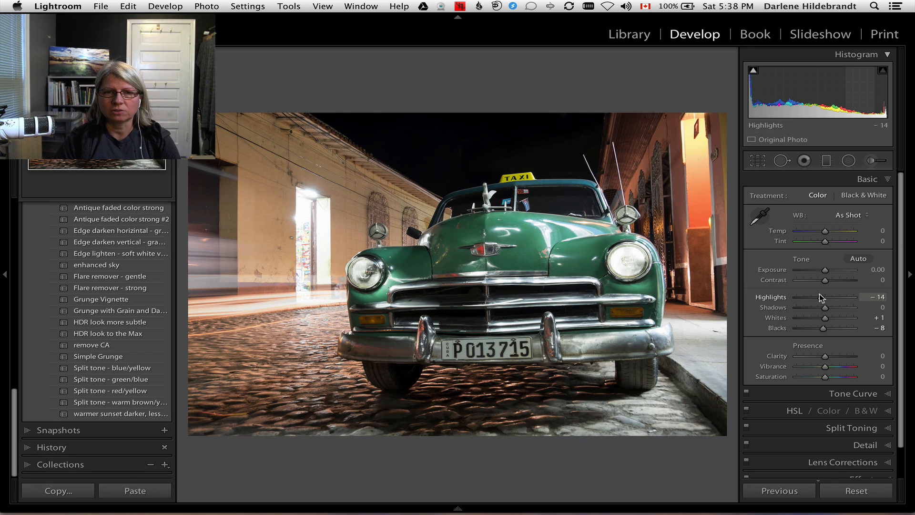
double_click(820, 295)
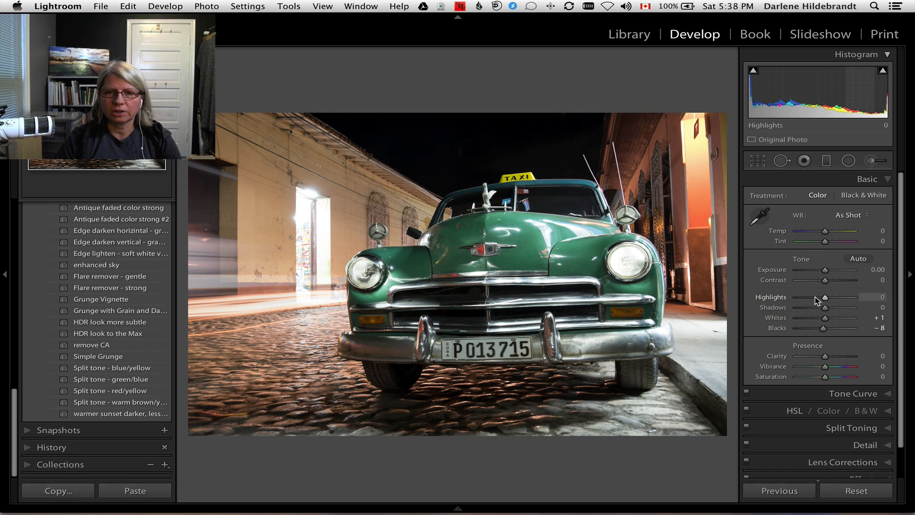
key(alt)
drag(825, 298, 826, 299)
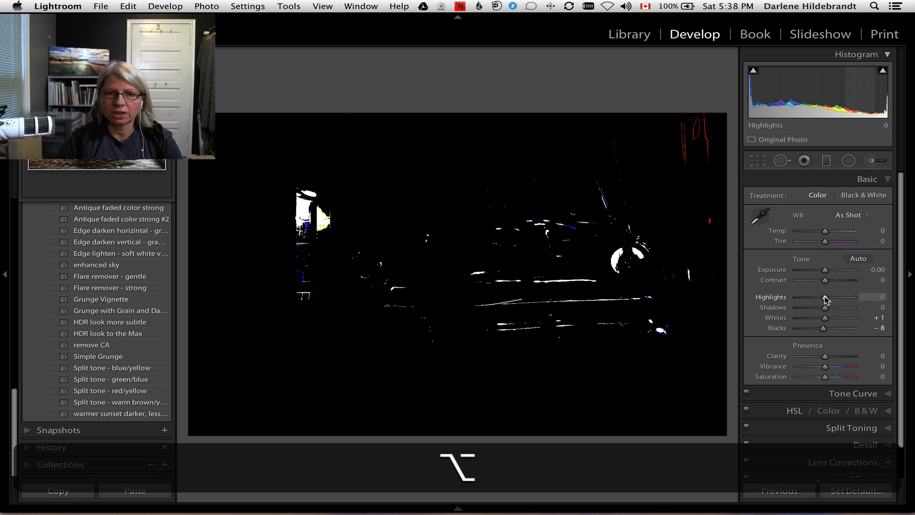
drag(826, 299, 826, 299)
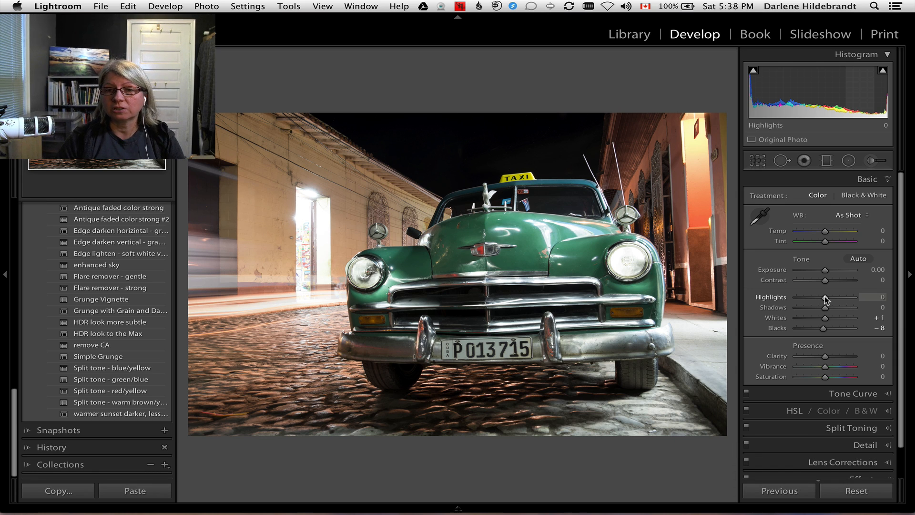
key(alt)
drag(826, 300, 826, 299)
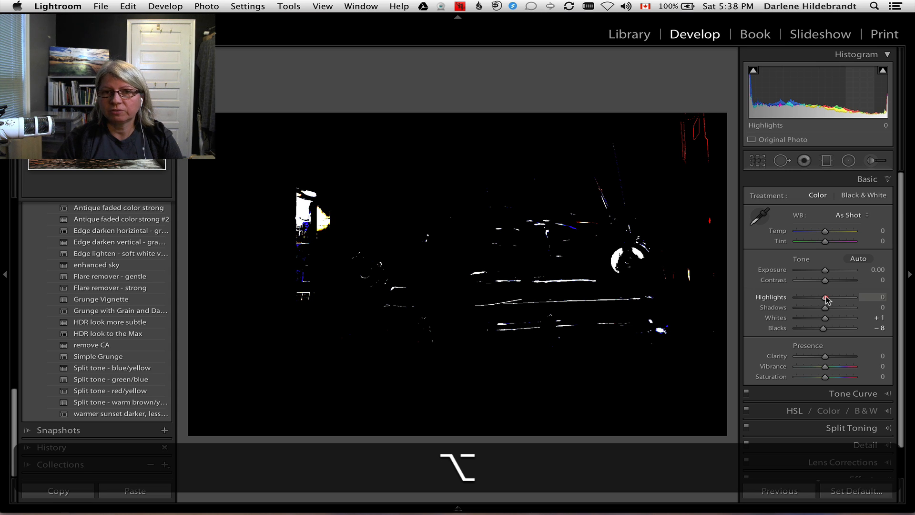
drag(826, 300, 818, 298)
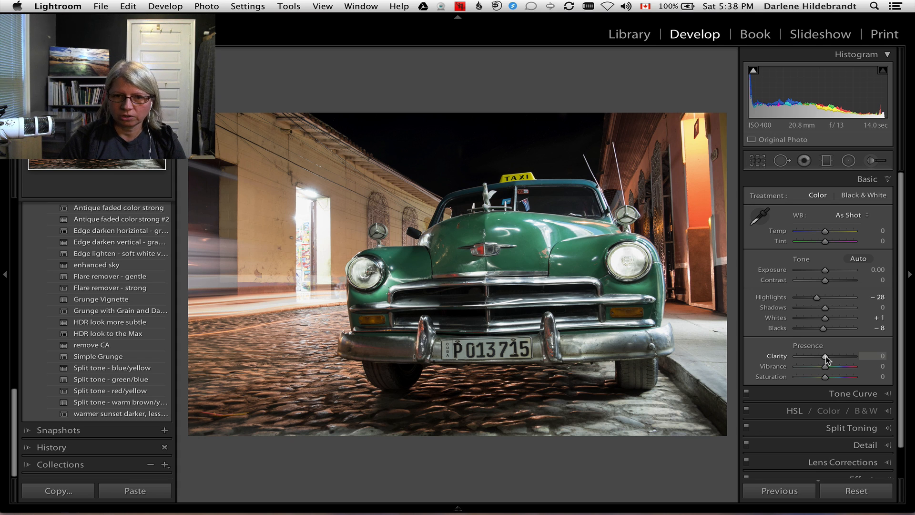
drag(825, 355, 876, 358)
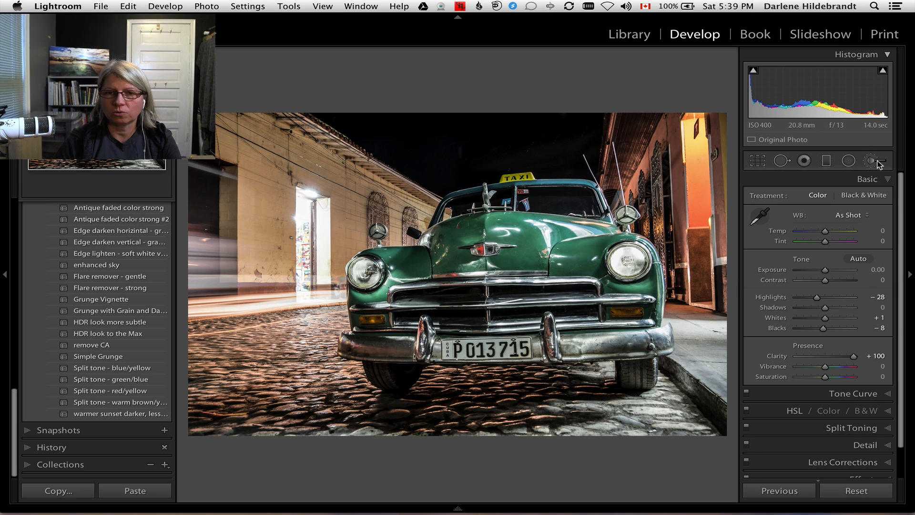
Start a new Adjustment Brush with all effect values reset and Clarity set to -100.
key(k)
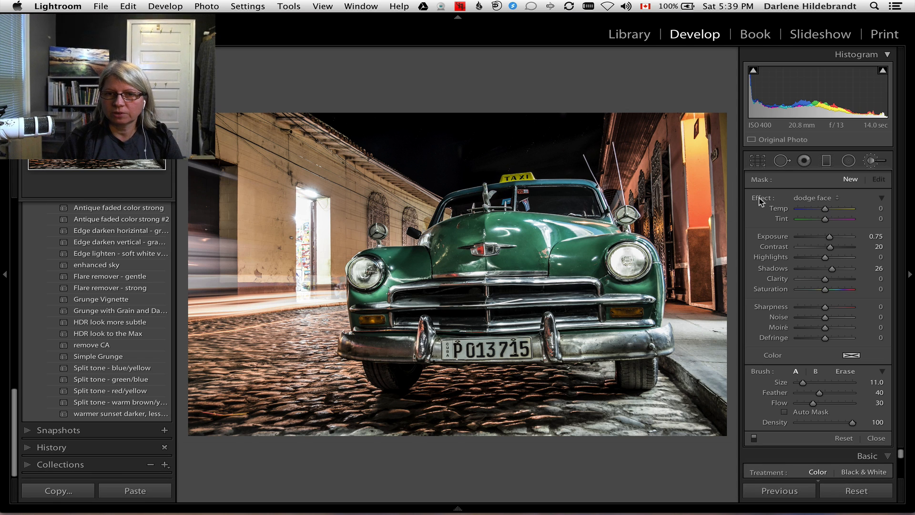
double_click(760, 199)
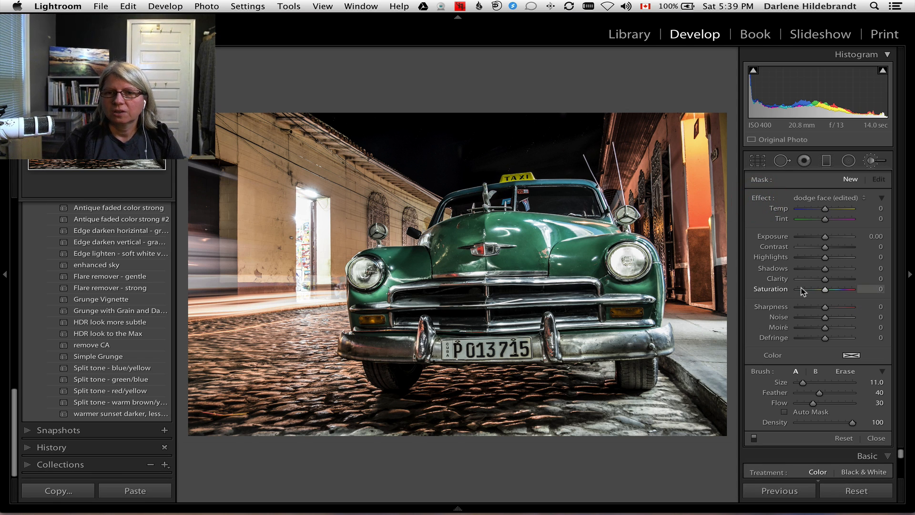
drag(803, 278, 784, 282)
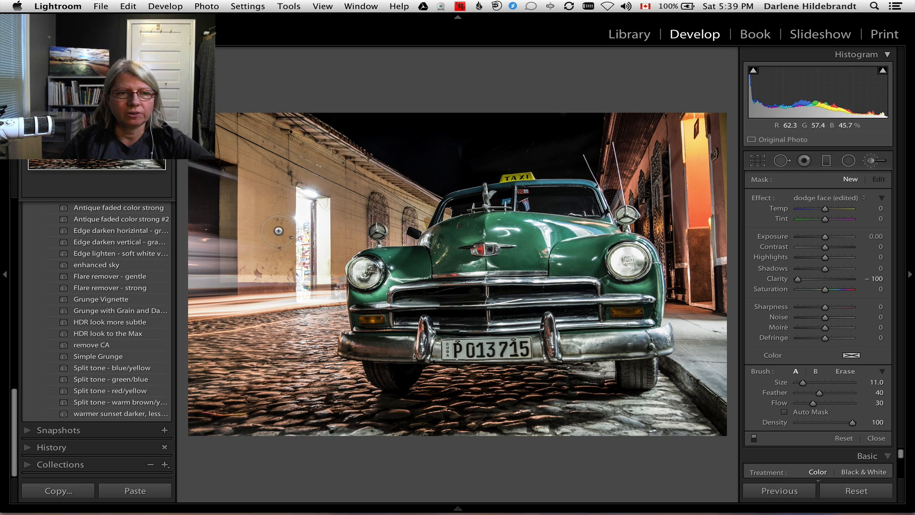
Paint the softening brush over the buildings, light trails and cobblestones at Flow 100, using size 22 broadly and 12 to 14 around the car.
key(bracketright)
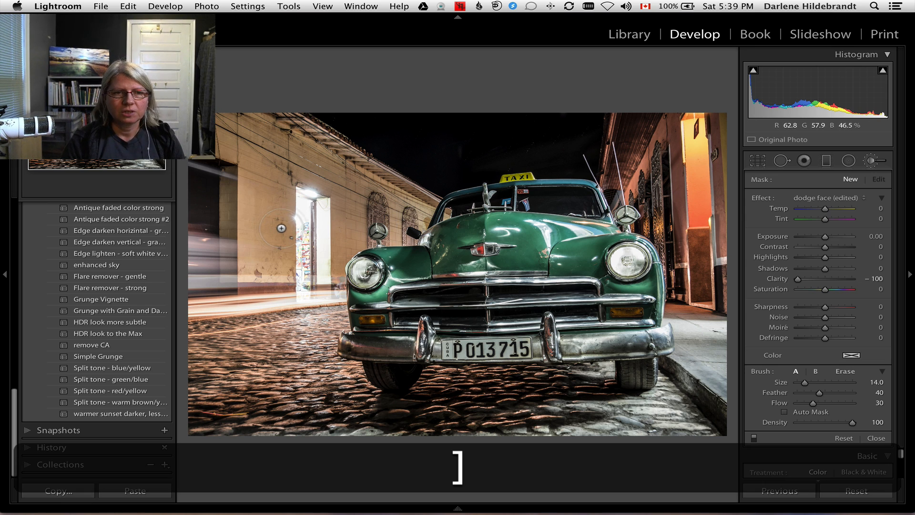
key(bracketright)
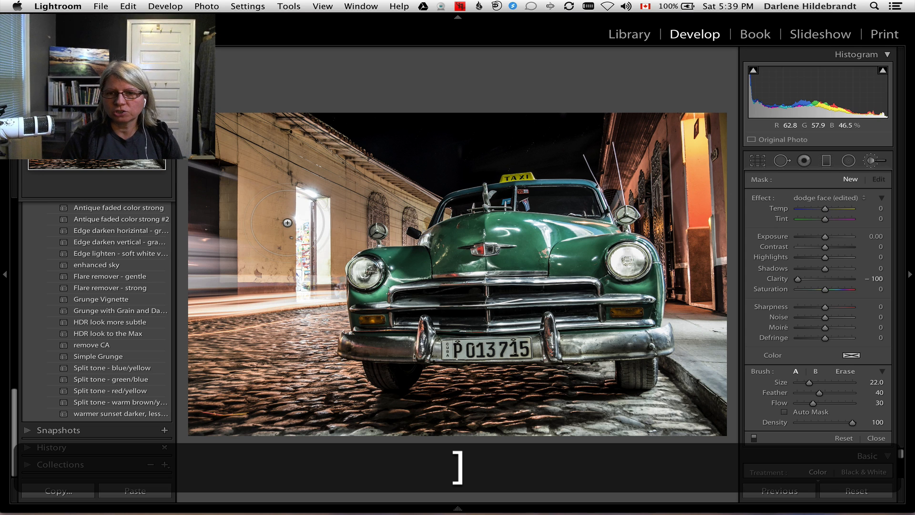
key(0)
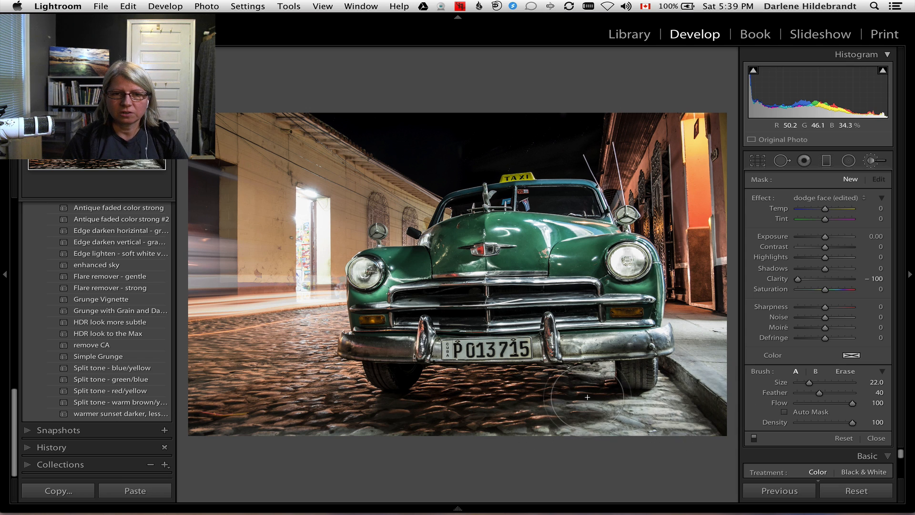
key([)
key([)
key([)
key([)
key([)
key([)
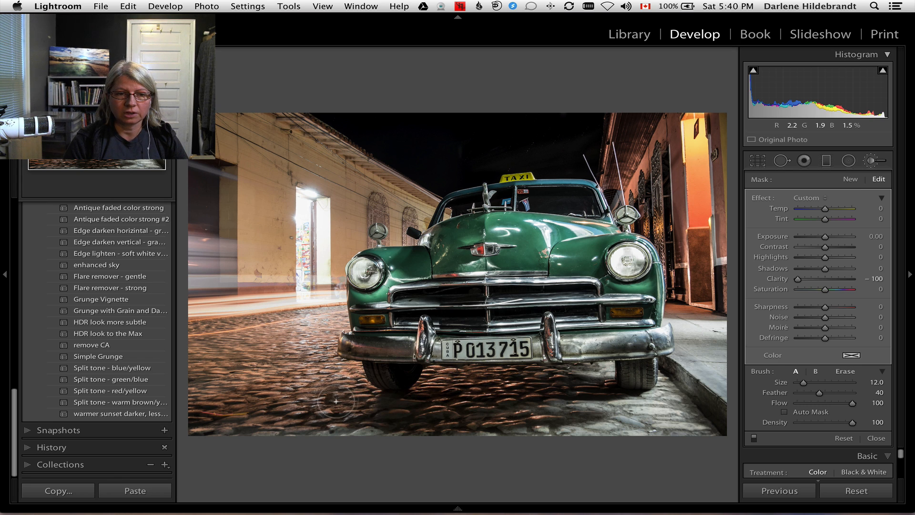
key(bracketright)
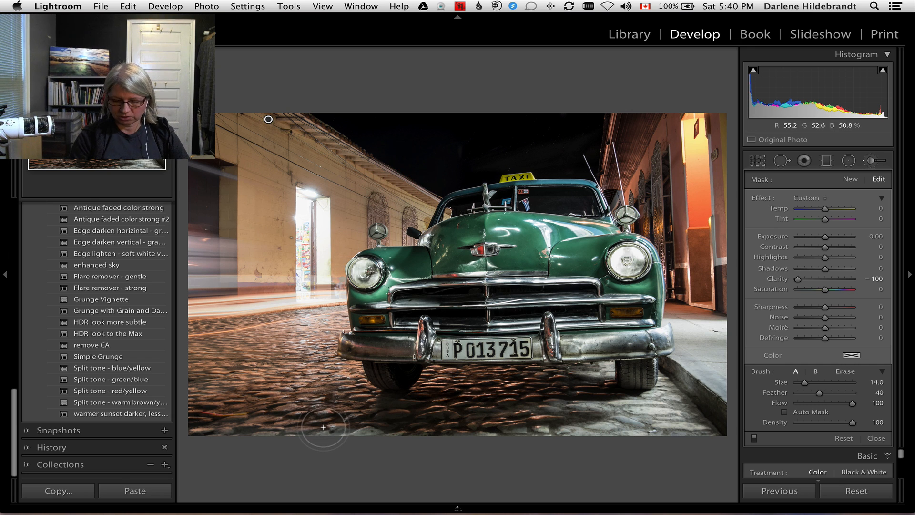
Erase the brush mask from both front tyres and the headlight on the street side of the taxi, checking it with the mask overlay.
key(o)
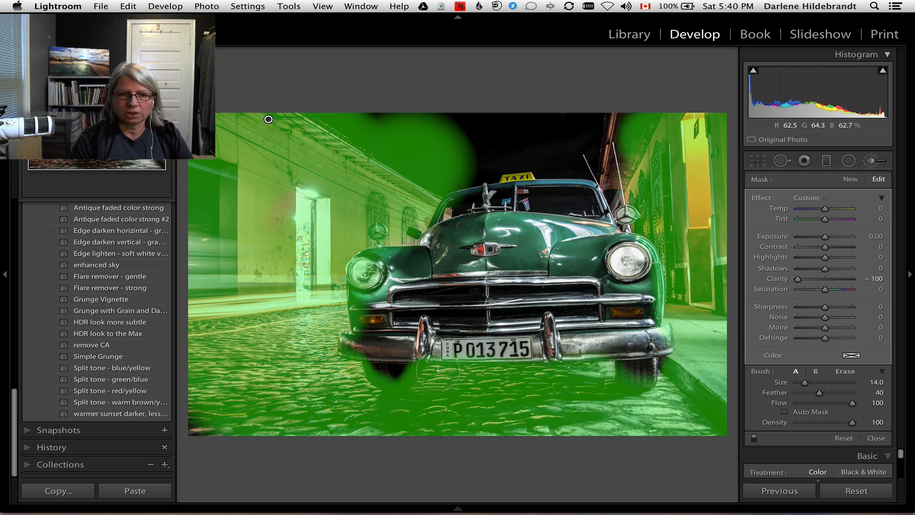
key(alt)
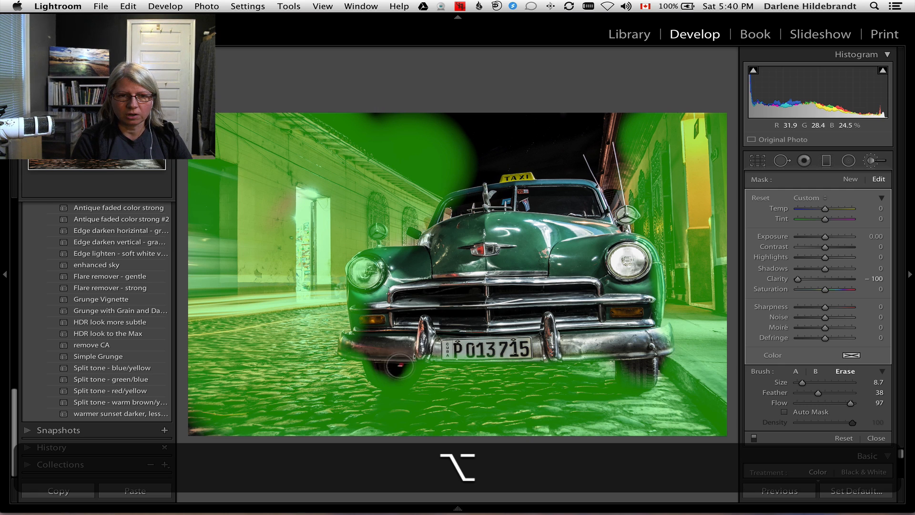
mouse_move(407, 363)
mouse_down()
mouse_move(404, 375)
mouse_move(380, 354)
mouse_move(373, 365)
mouse_move(400, 369)
mouse_move(392, 374)
mouse_up()
mouse_move(394, 262)
mouse_down()
mouse_move(401, 257)
mouse_move(364, 273)
mouse_move(360, 342)
mouse_move(372, 333)
mouse_up()
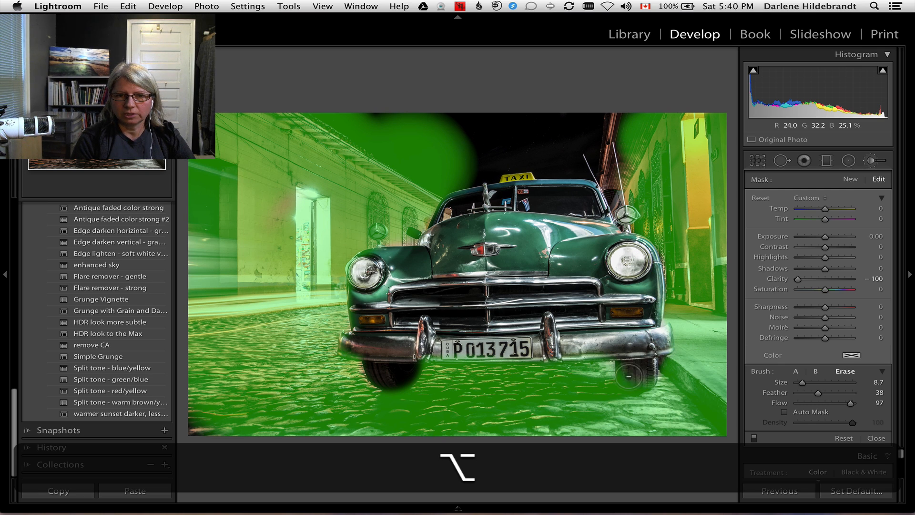
mouse_move(638, 373)
mouse_down()
mouse_move(628, 380)
mouse_move(625, 358)
mouse_move(652, 349)
mouse_up()
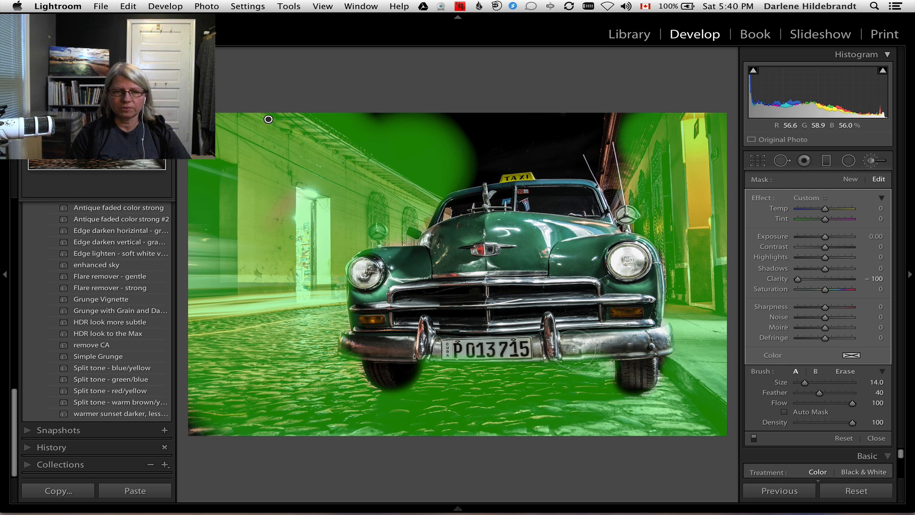
key(o)
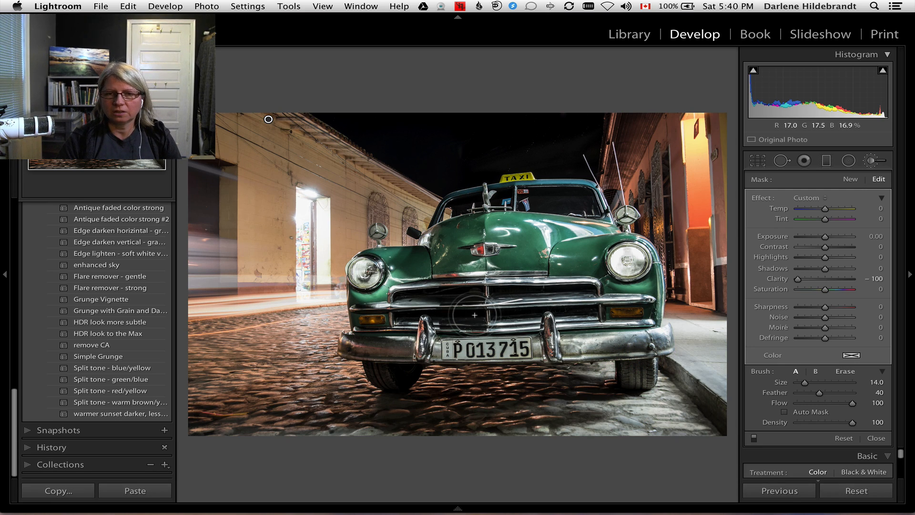
Compare the image with and without the brush adjustment, and set the brush's Clarity to -50.
click(752, 438)
click(752, 438)
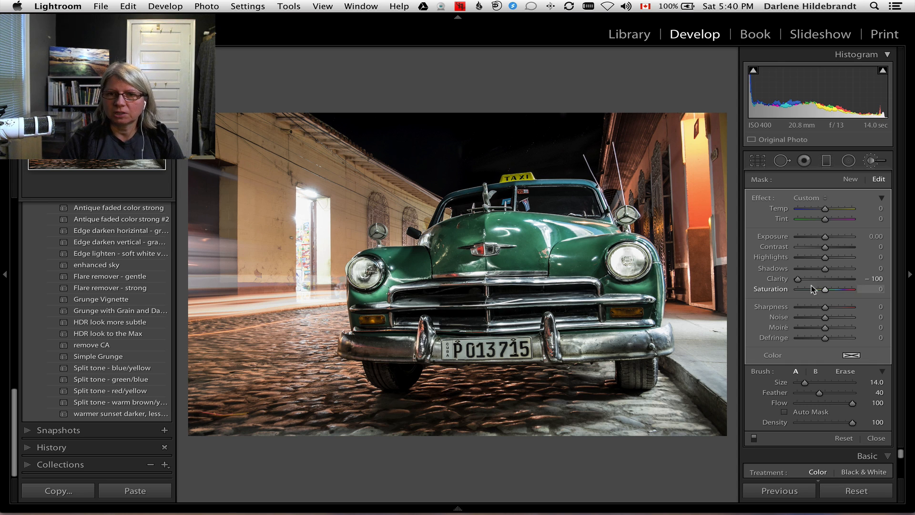
drag(799, 278, 812, 282)
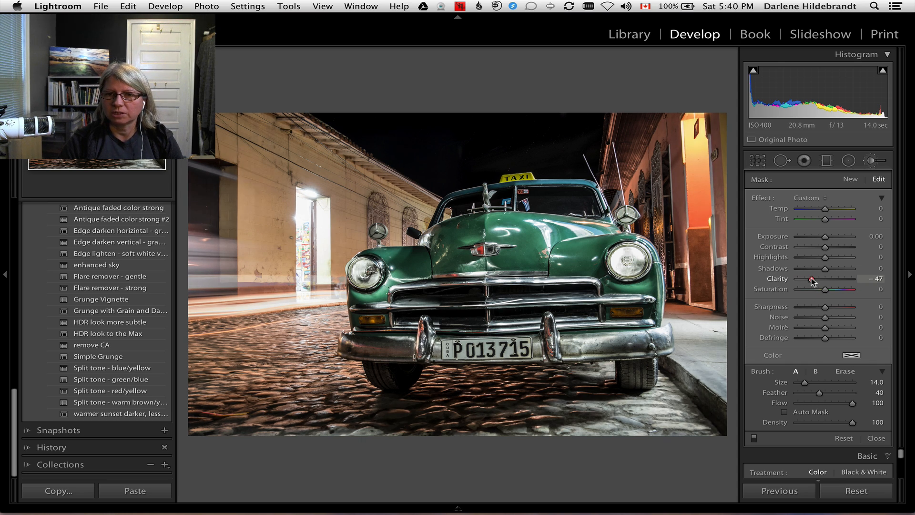
key(k)
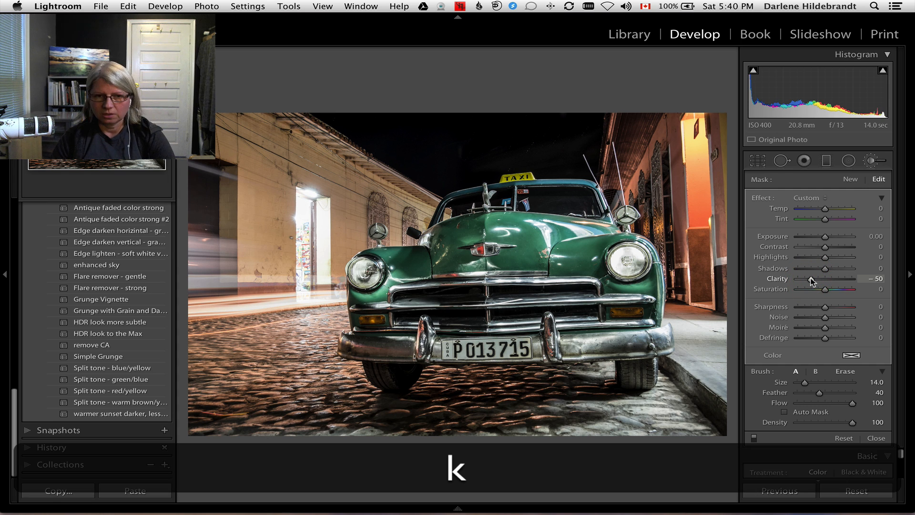
Set the overall Clarity to +50 and compare the image before and after the edits.
drag(849, 356, 842, 357)
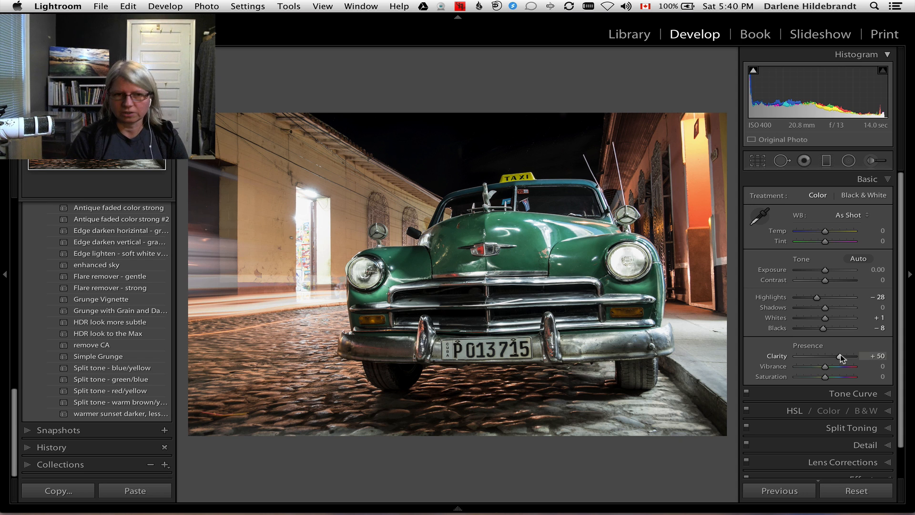
key(backslash)
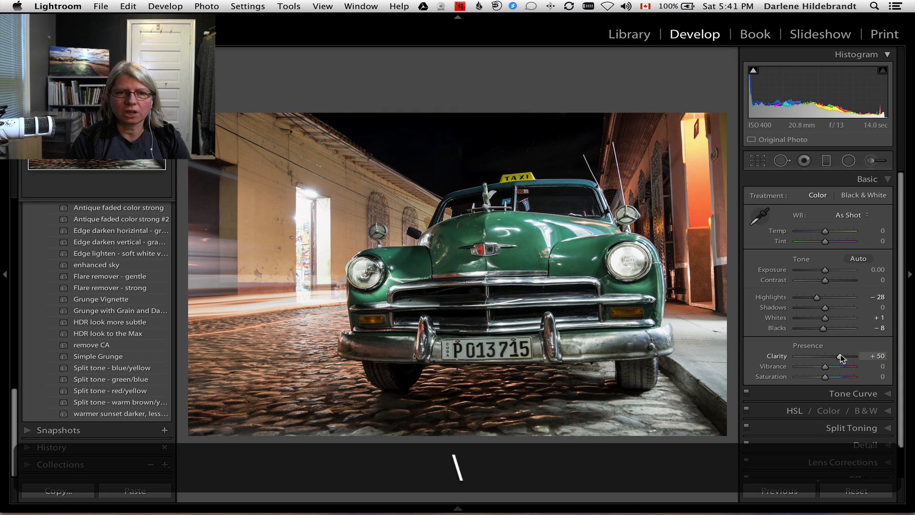
key(backslash)
key(backslash)
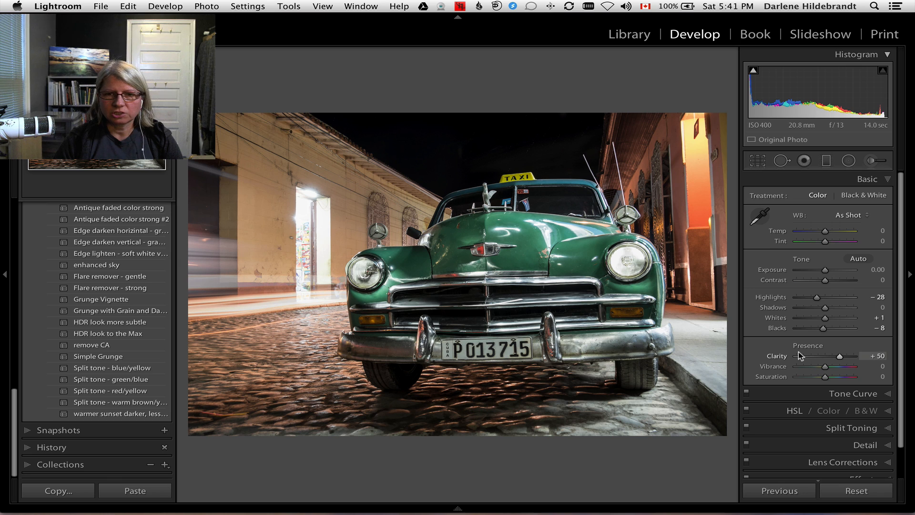
Add a post-crop vignette with Amount -67, Midpoint 28, Roundness -32, Feather 90 and Highlights 27.
scroll(810, 382, down, 2)
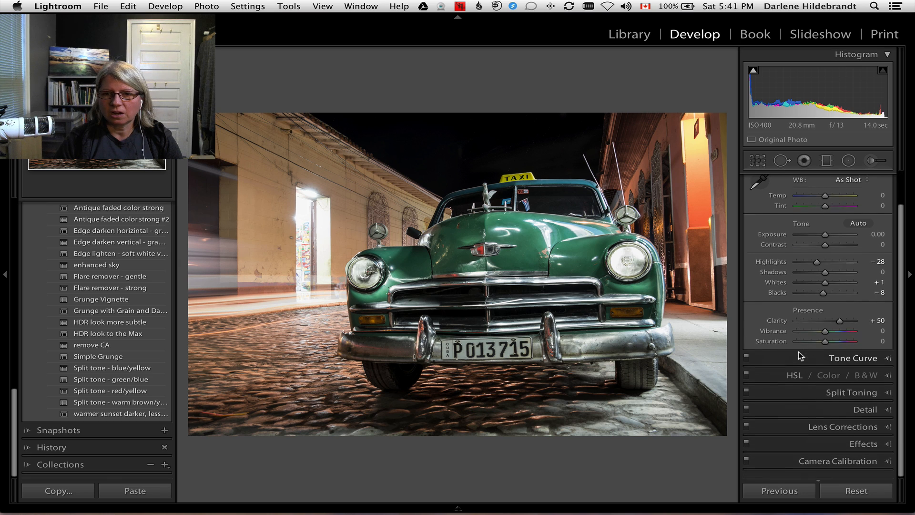
click(863, 448)
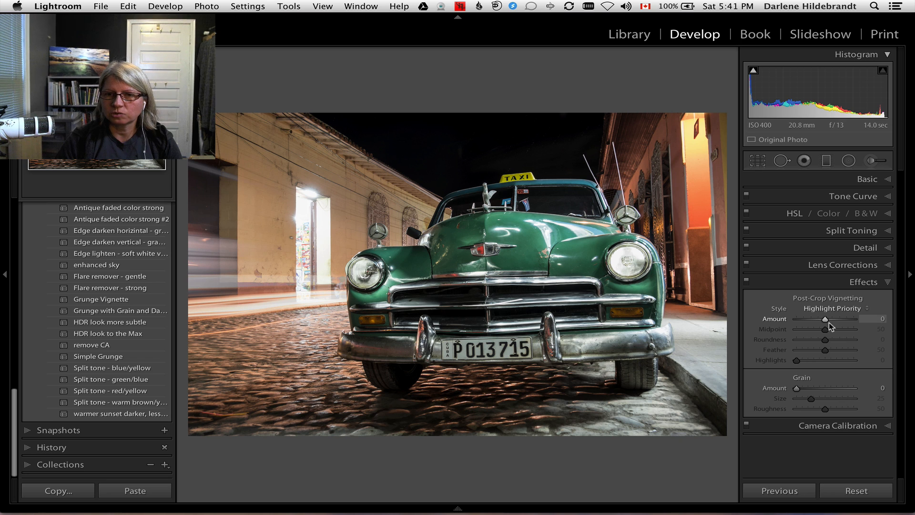
drag(825, 318, 806, 323)
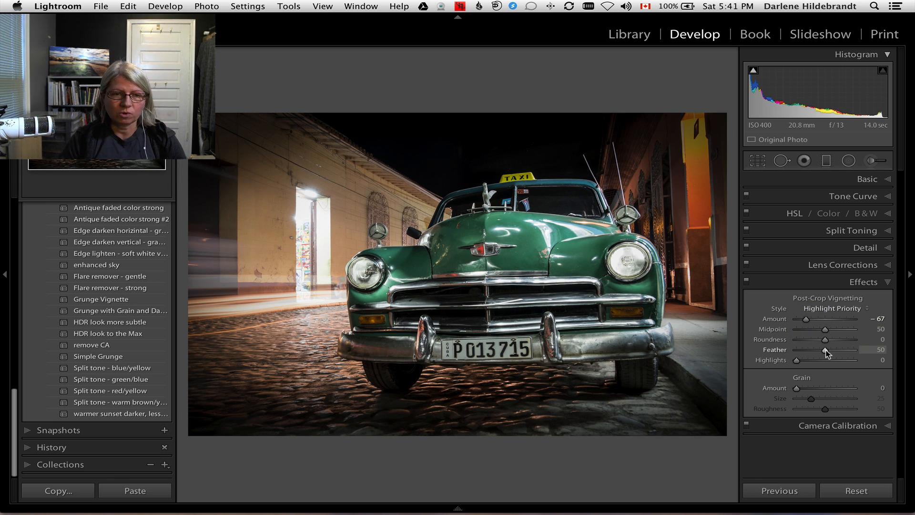
drag(825, 350, 826, 350)
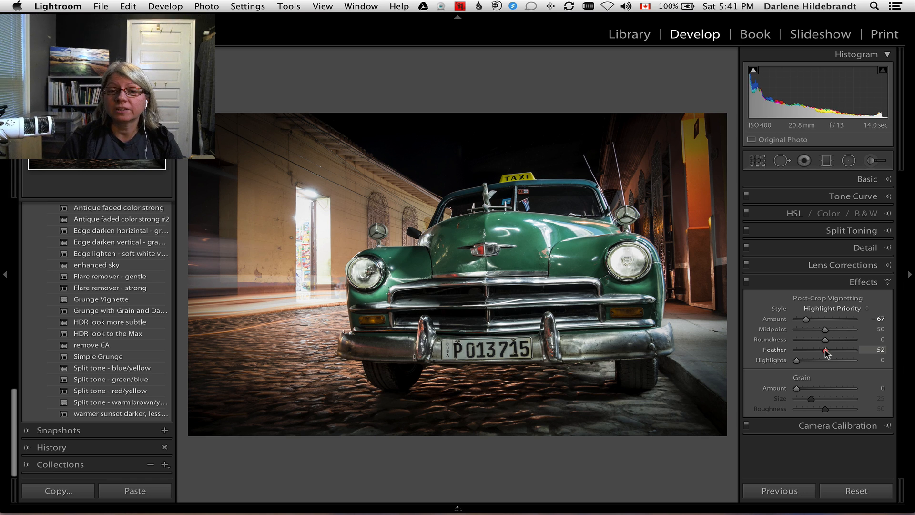
drag(825, 350, 765, 348)
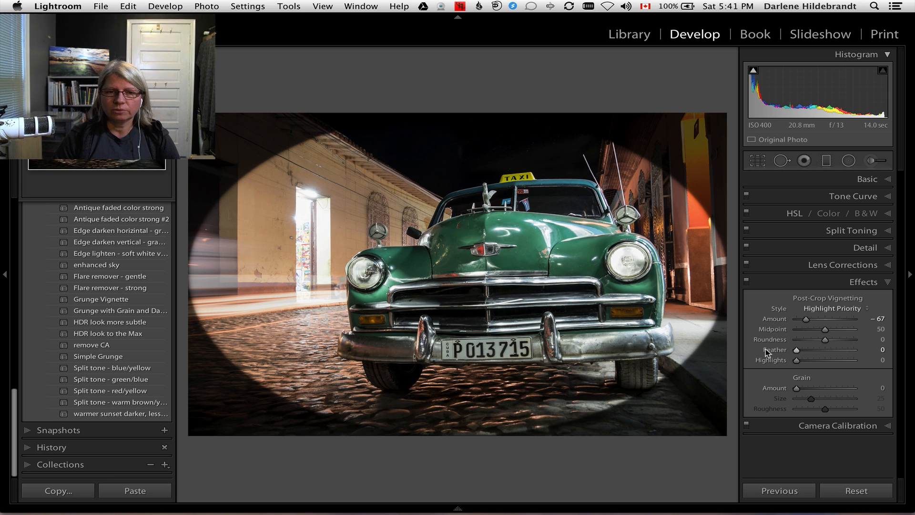
drag(825, 339, 848, 351)
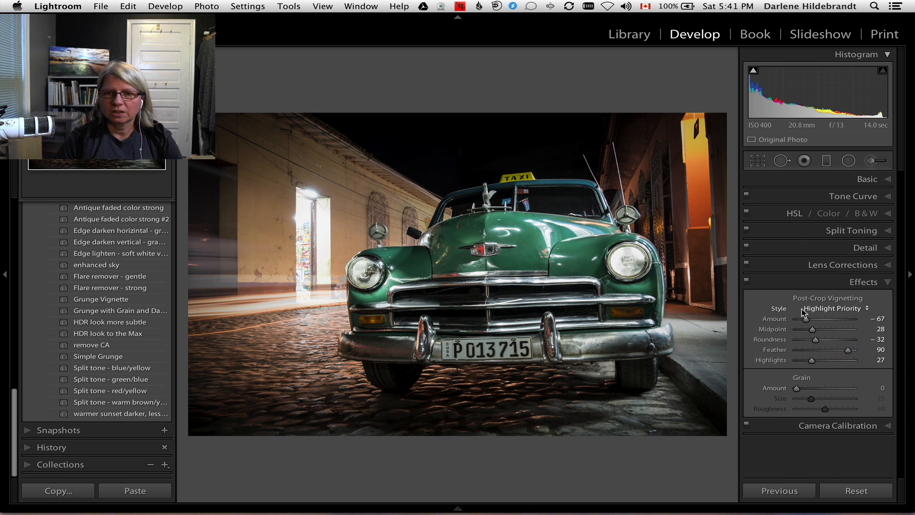
Set the vignette to Color Priority with Amount -22 and compare the image with and without it.
drag(806, 319, 818, 320)
click(817, 309)
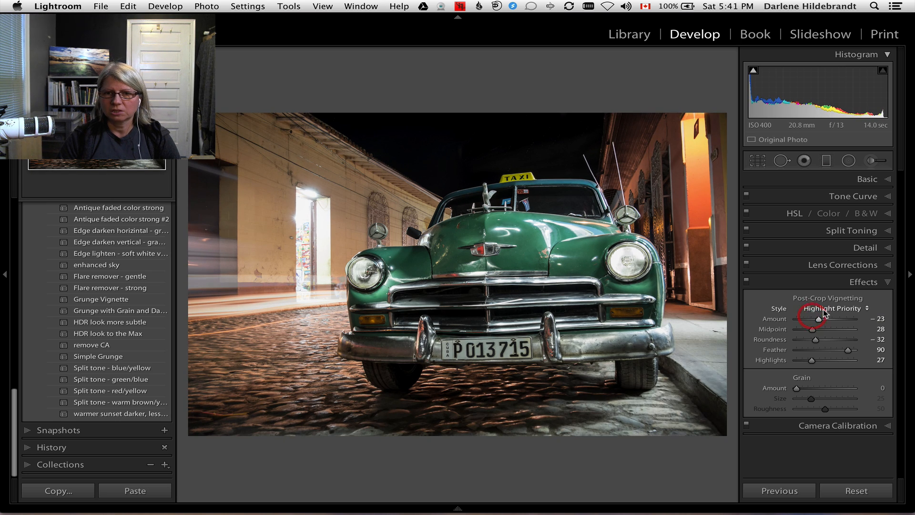
click(827, 316)
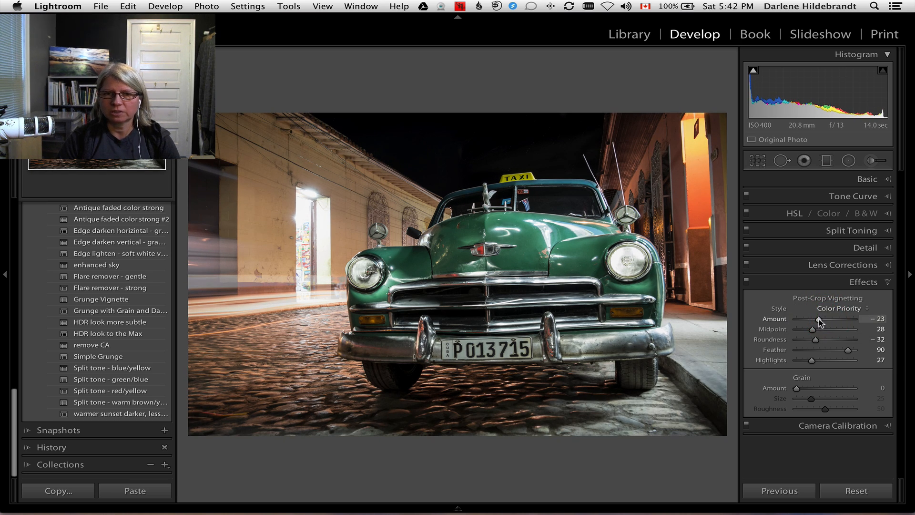
drag(818, 319, 819, 320)
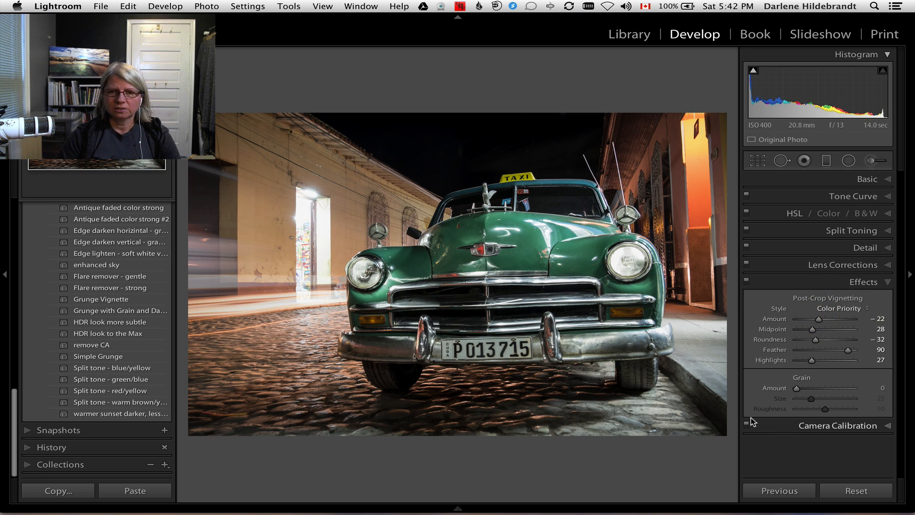
click(747, 282)
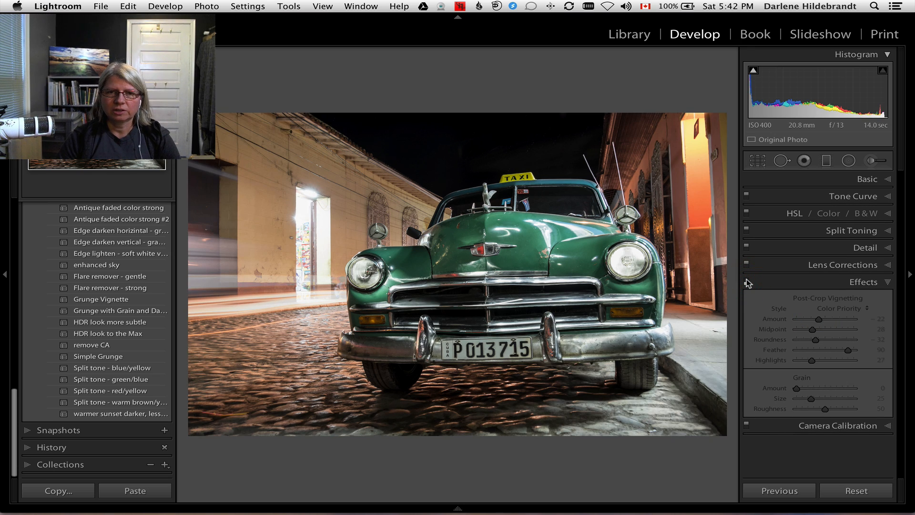
click(746, 282)
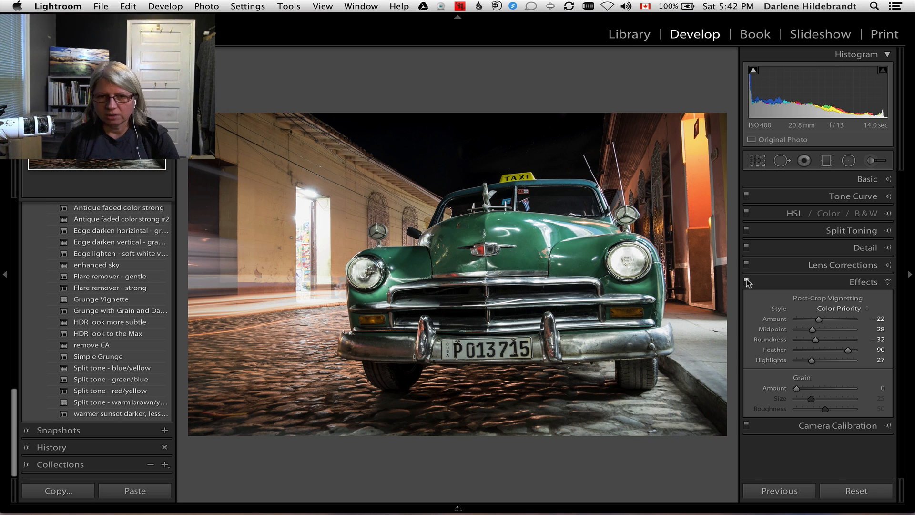
Place a diagonal graduated filter with reset effects from the sidewalk corner toward the car's grille, and set its Exposure to -4.00.
key(super)
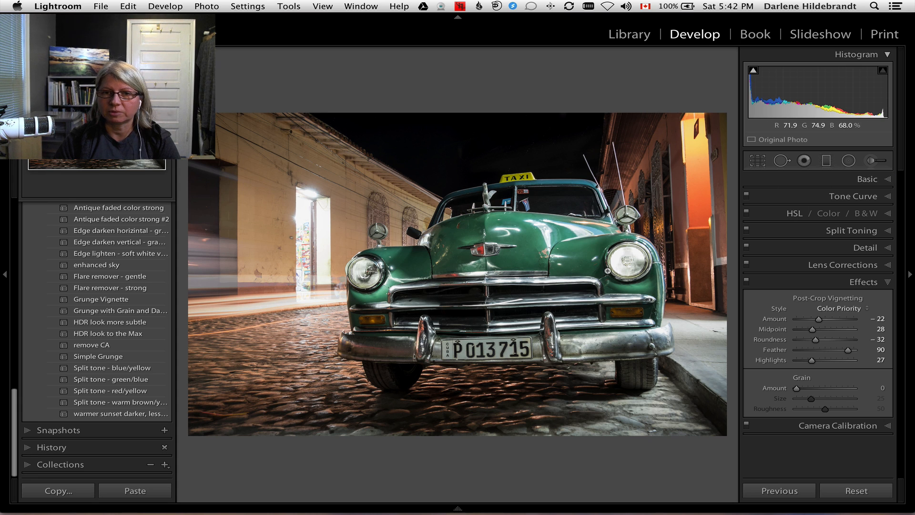
key(m)
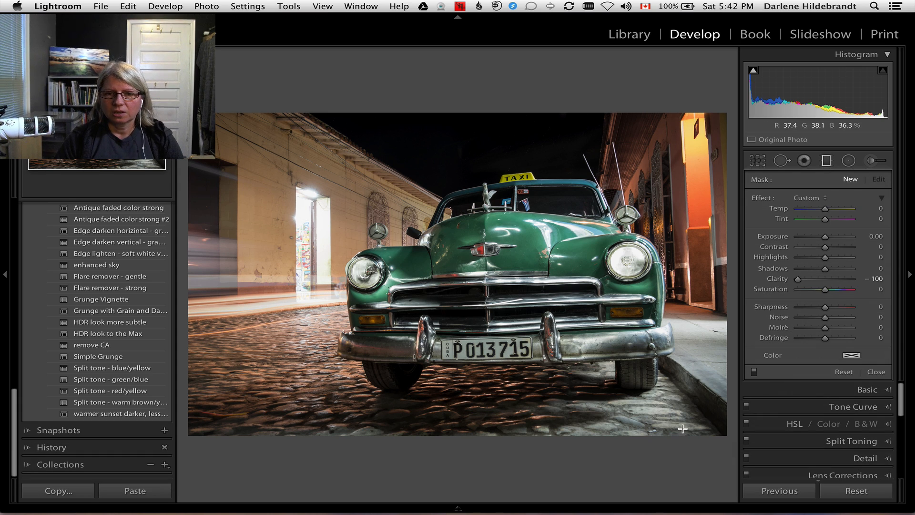
double_click(760, 198)
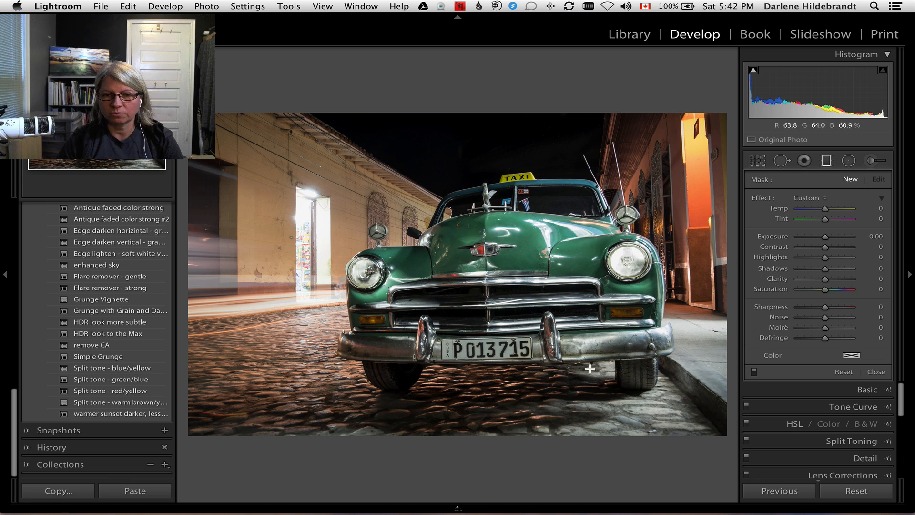
drag(662, 391, 548, 290)
drag(825, 236, 797, 237)
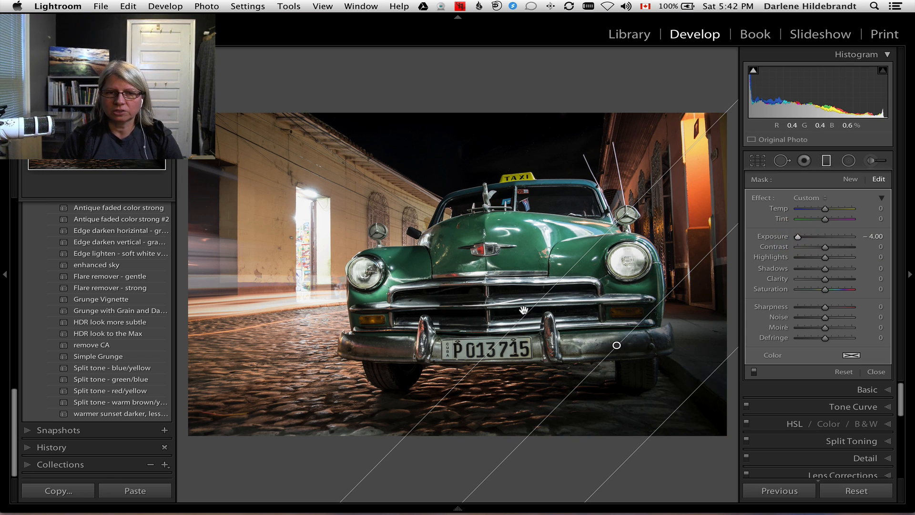
Shift and angle the diagonal gradient toward the sidewalk corner, and set its Exposure to -0.89 and Highlights to -75.
drag(616, 345, 656, 369)
drag(797, 236, 818, 238)
drag(716, 312, 712, 307)
drag(654, 373, 661, 373)
Add a second, horizontal graduated filter darkening the foreground cobblestones, and widen it up to the license plate.
drag(460, 427, 461, 363)
drag(460, 395, 459, 418)
drag(461, 387, 460, 338)
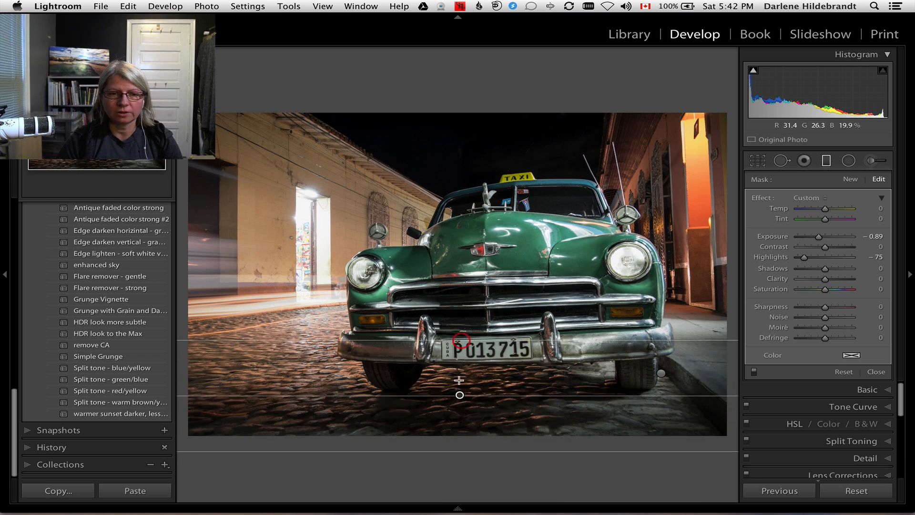
Shift the horizontal gradient lower over the foreground cobblestones and set its Highlights to -73.
mouse_move(460, 394)
mouse_down()
mouse_move(460, 429)
mouse_move(460, 407)
mouse_up()
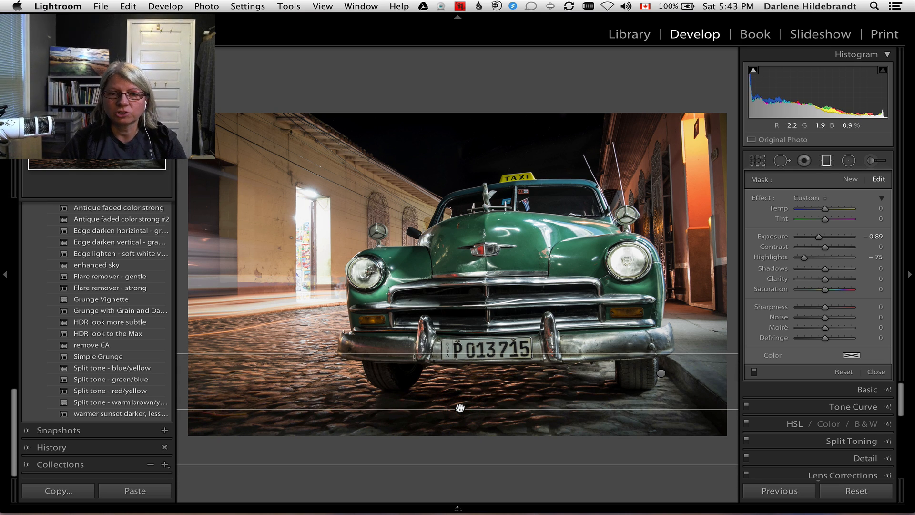
drag(804, 257, 818, 258)
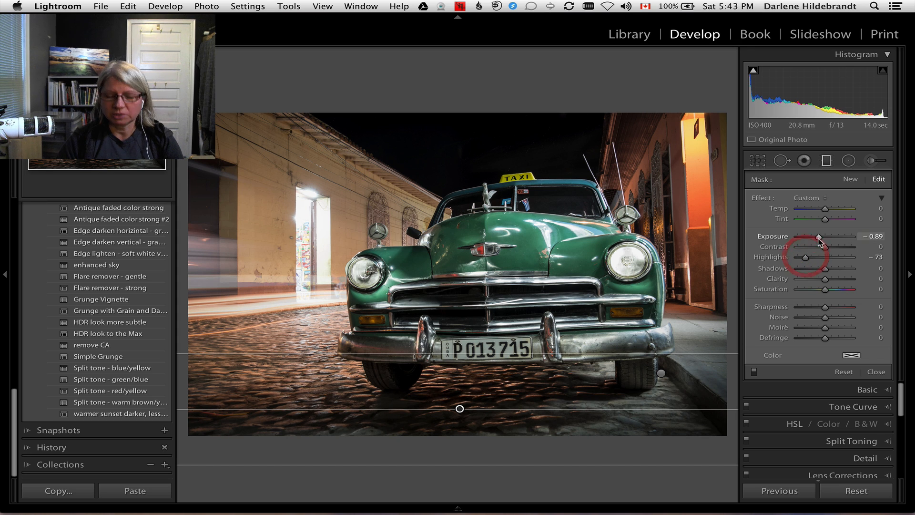
key(m)
key(m)
Move the diagonal sidewalk gradient slightly farther toward the corner and set its Highlights to -62.
click(660, 372)
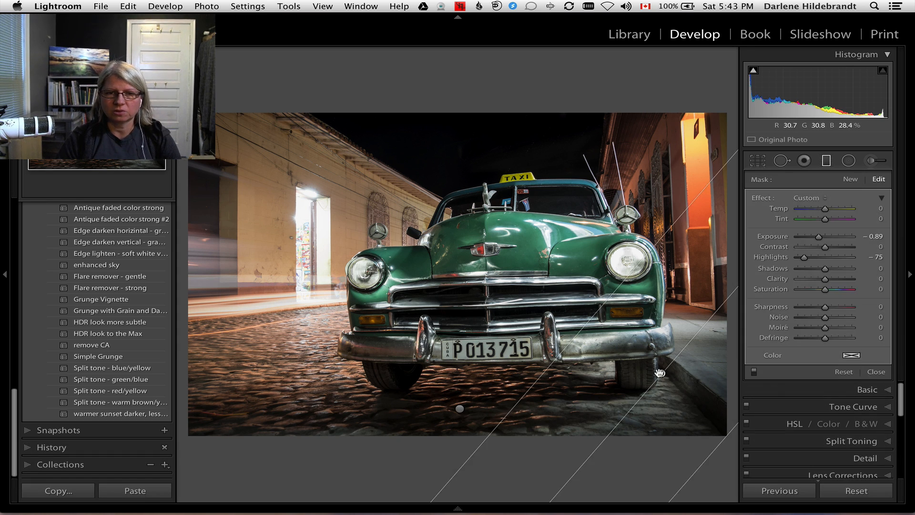
drag(662, 373, 676, 379)
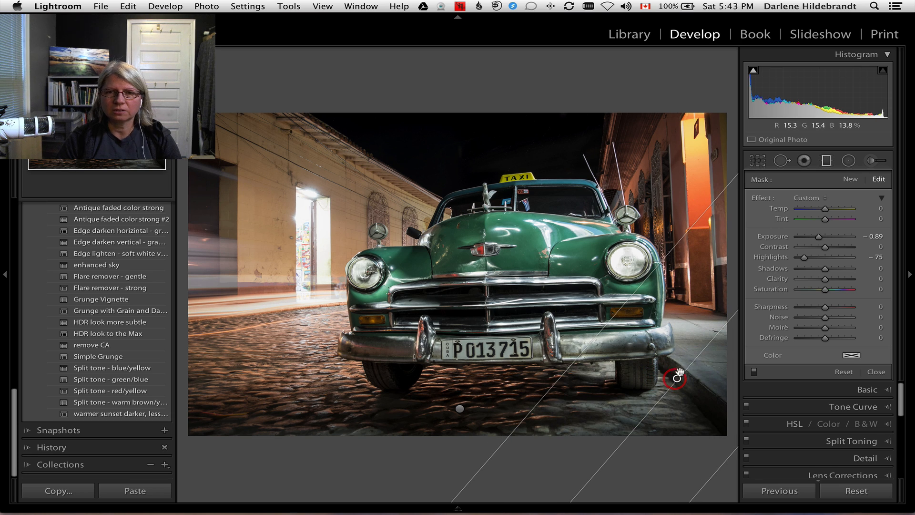
drag(804, 257, 809, 256)
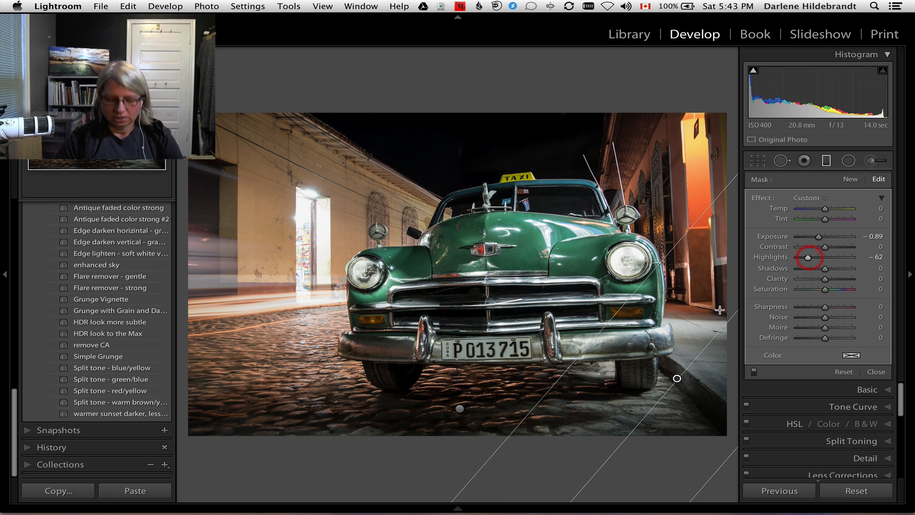
key(m)
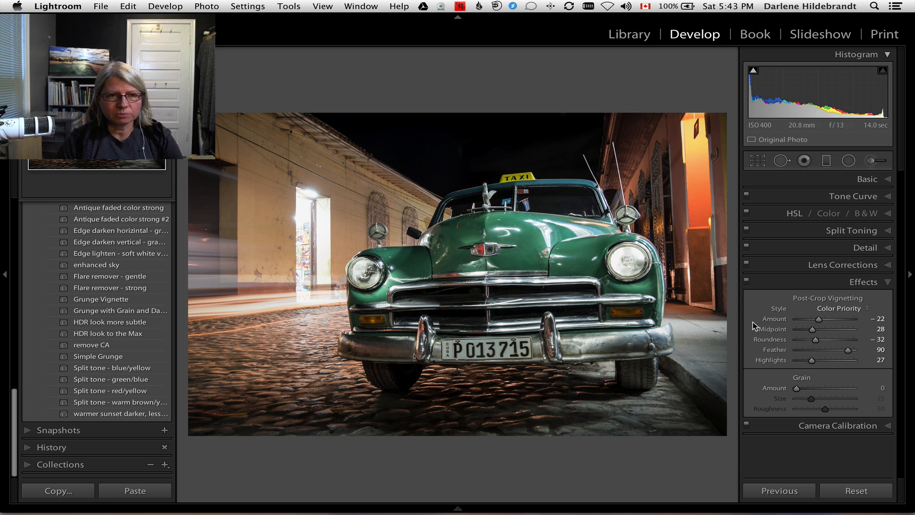
Add a steeply angled graduated filter over the yellow building wall, with Exposure -0.41 and Highlights reset to 0.
key(m)
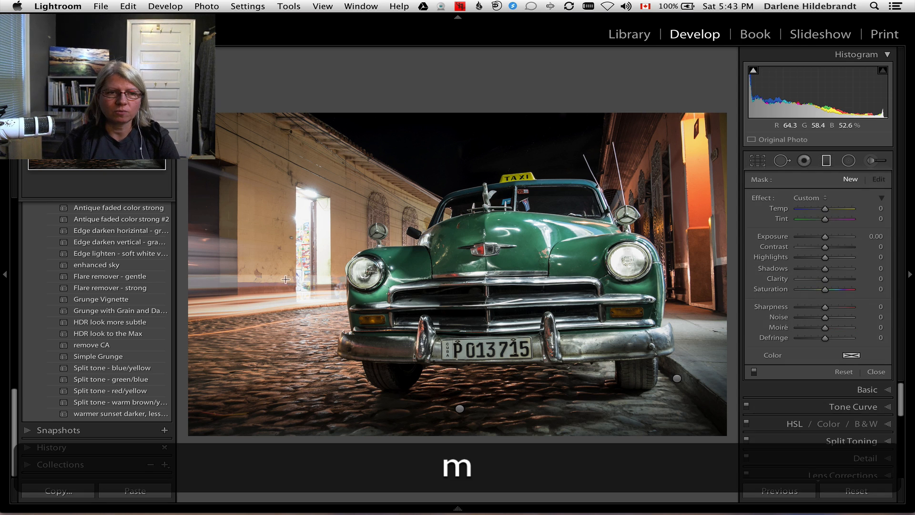
drag(220, 199, 460, 243)
drag(825, 257, 823, 237)
drag(368, 91, 392, 102)
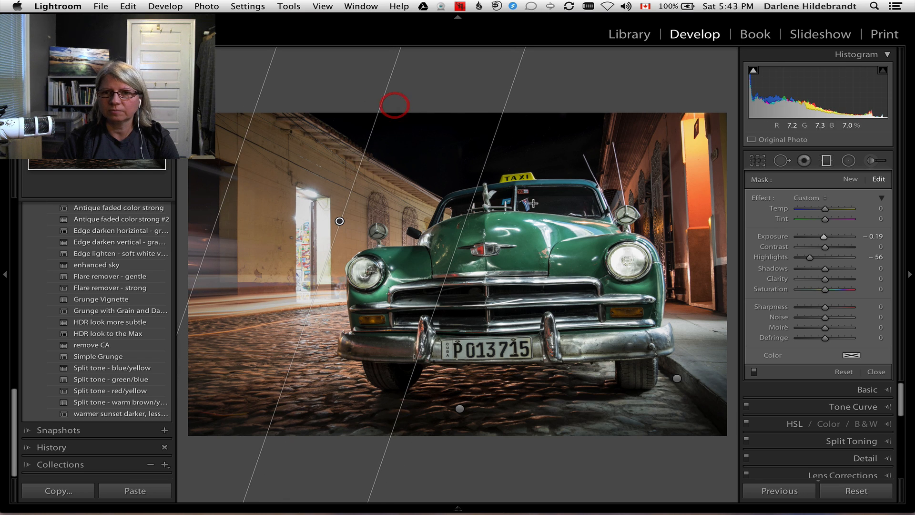
double_click(779, 257)
drag(824, 237, 823, 237)
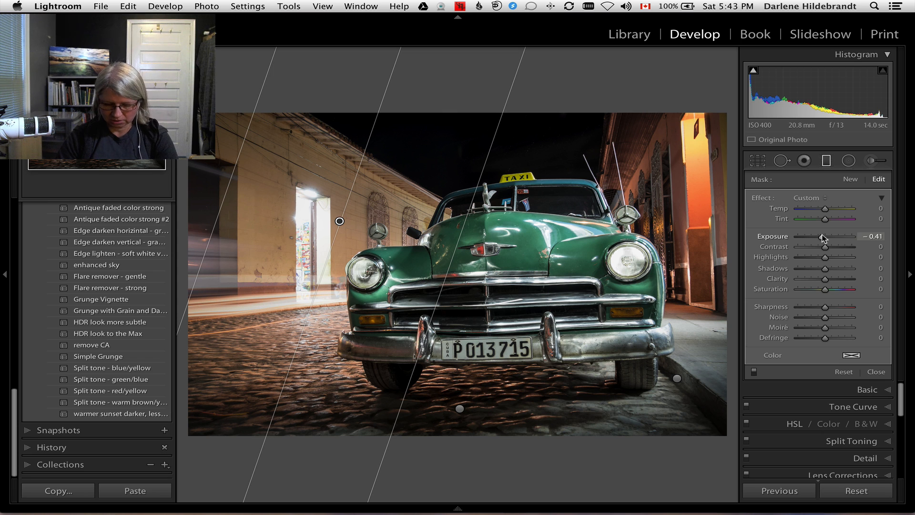
Close the graduated filter and compare the photo before and after the develop adjustments.
key(m)
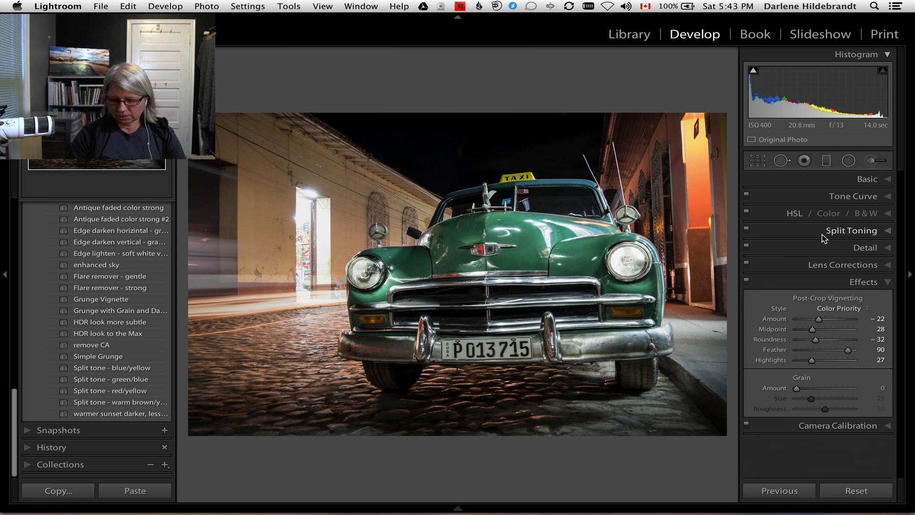
key(backslash)
key(backslash)
key(backslash)
key(backslash)
Soften the horizontal cobblestone gradient to Highlights -33 and Exposure -0.54, and close the filter.
key(m)
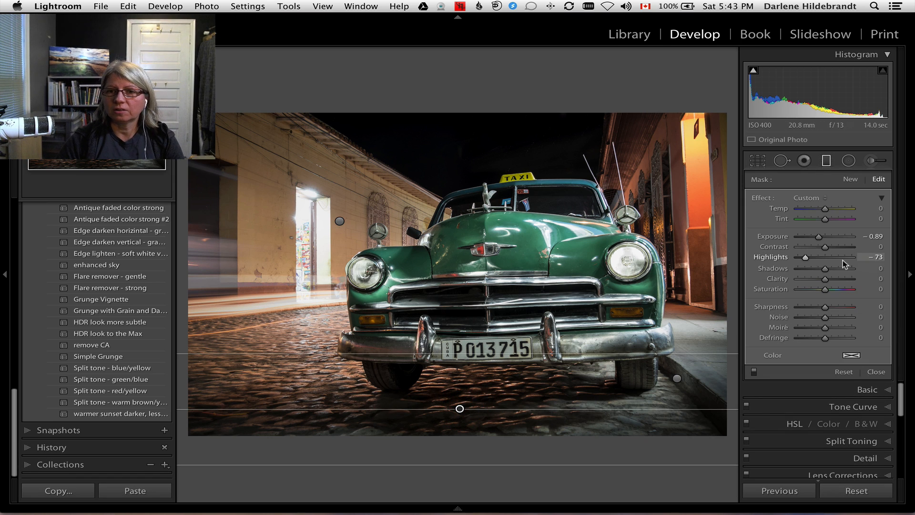
drag(805, 258, 814, 258)
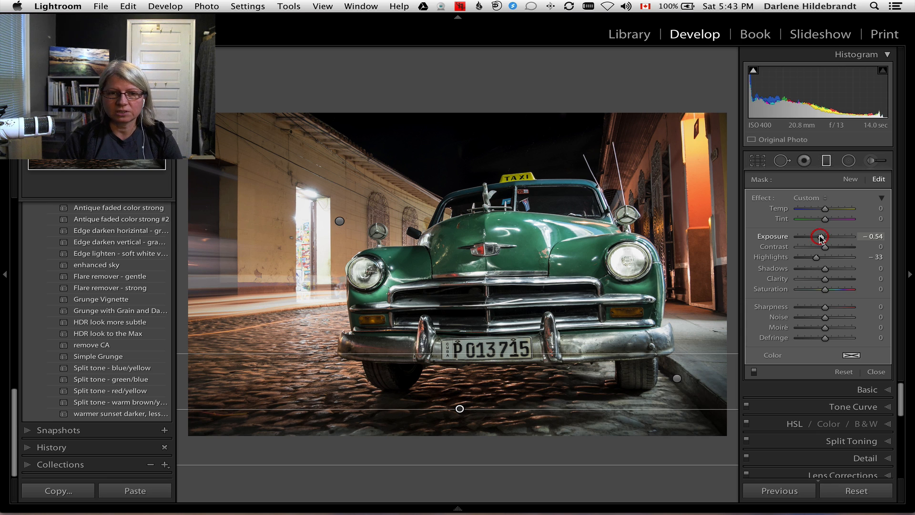
key(m)
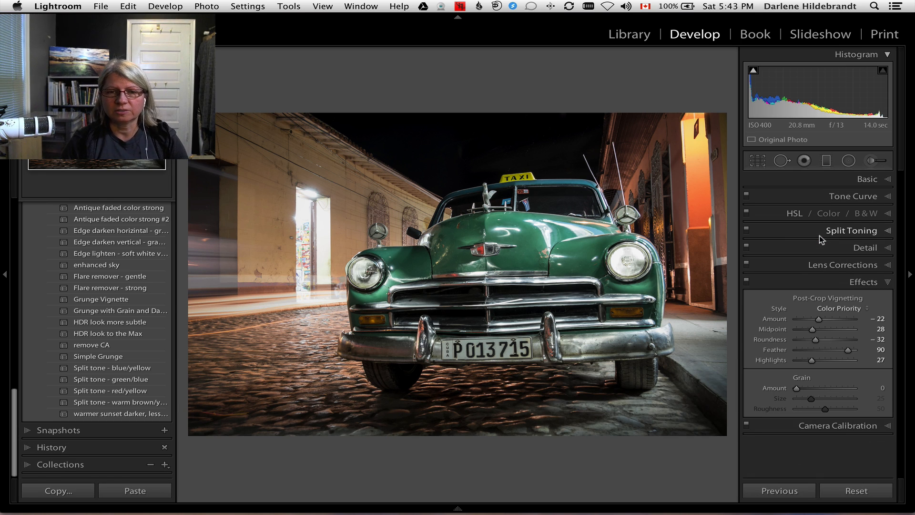
key(g)
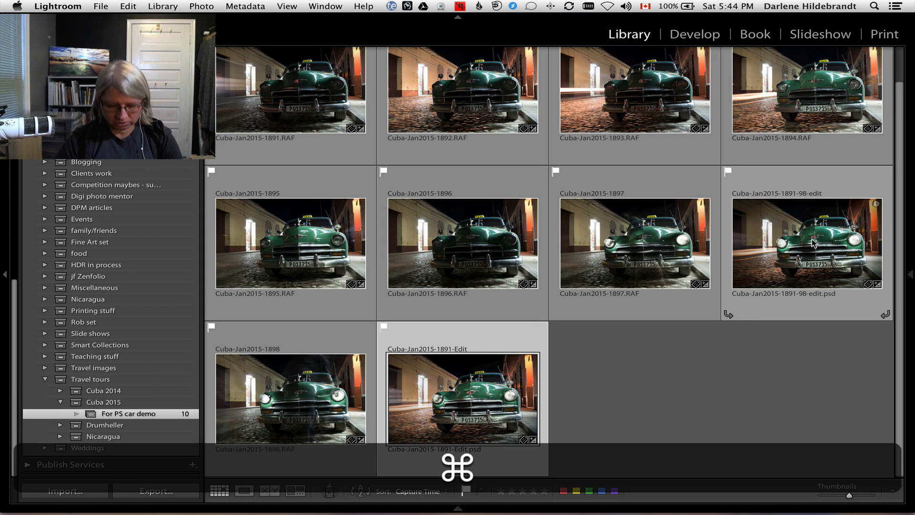
super+click(817, 241)
key(n)
key(Tab)
key(Tab)
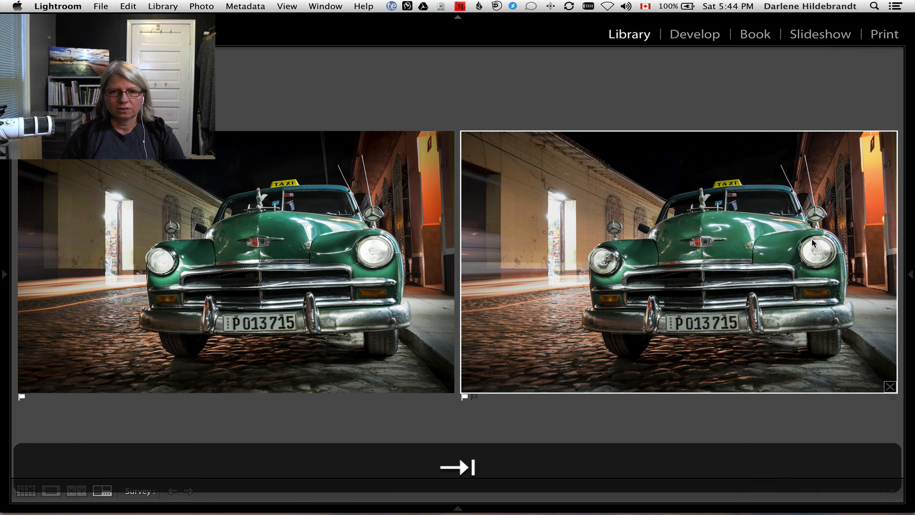
key(t)
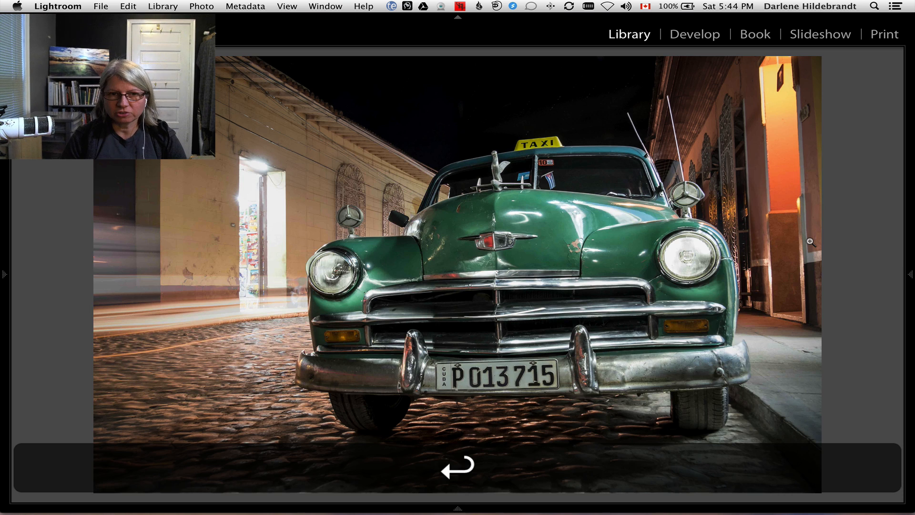
double_click(813, 243)
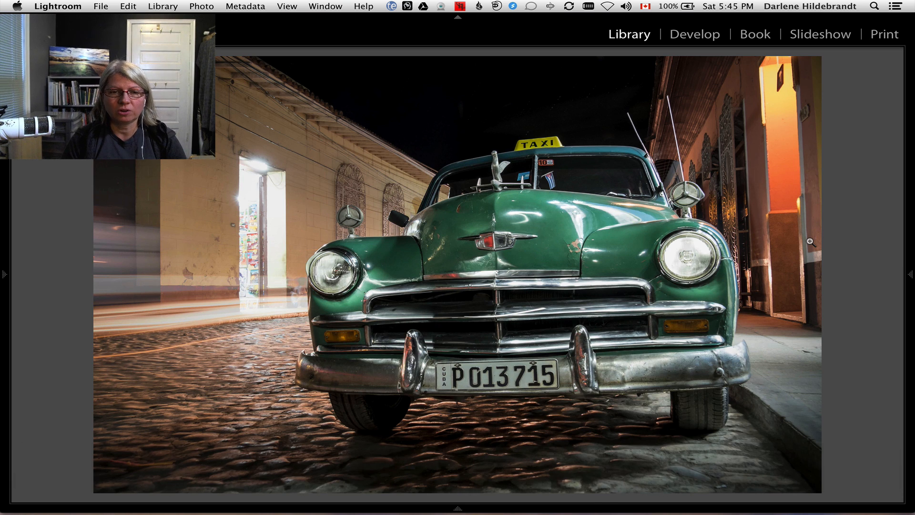